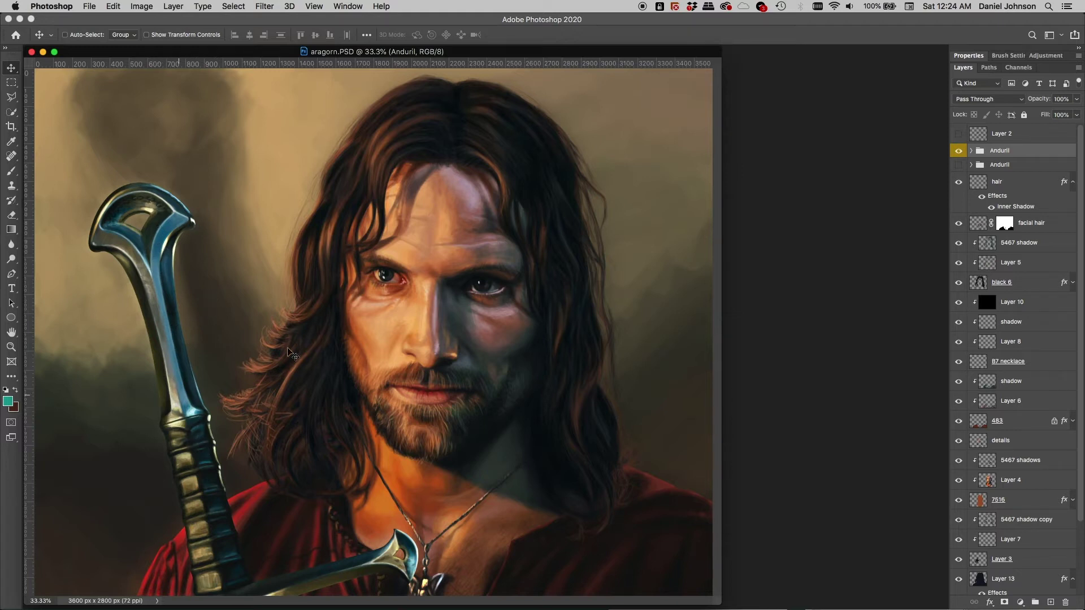
Step: Zoom in on the sword hilt, expand the visible Anduril group and turn off Shape 1's layer effects
key(super)
key(super+plus)
key(super+plus)
drag(221, 366, 596, 449)
drag(482, 440, 470, 241)
drag(443, 331, 431, 463)
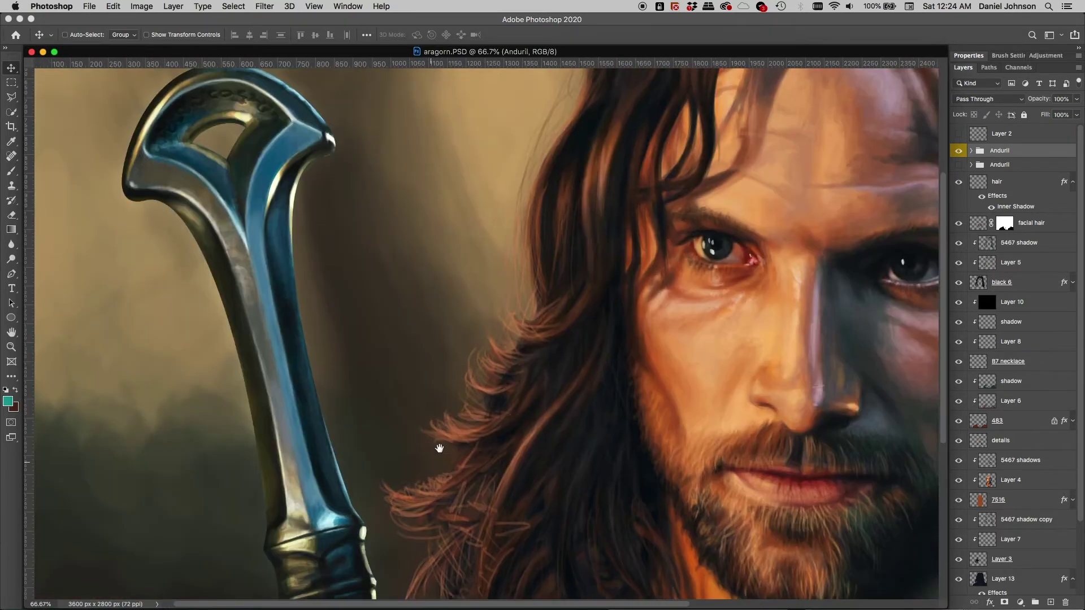
click(971, 151)
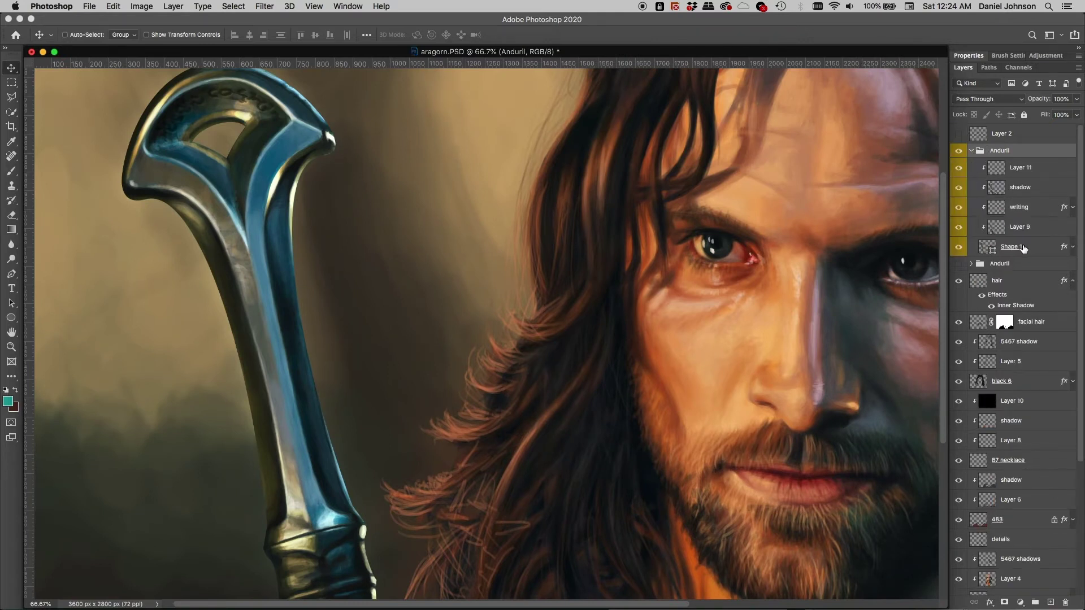
click(1072, 248)
click(991, 262)
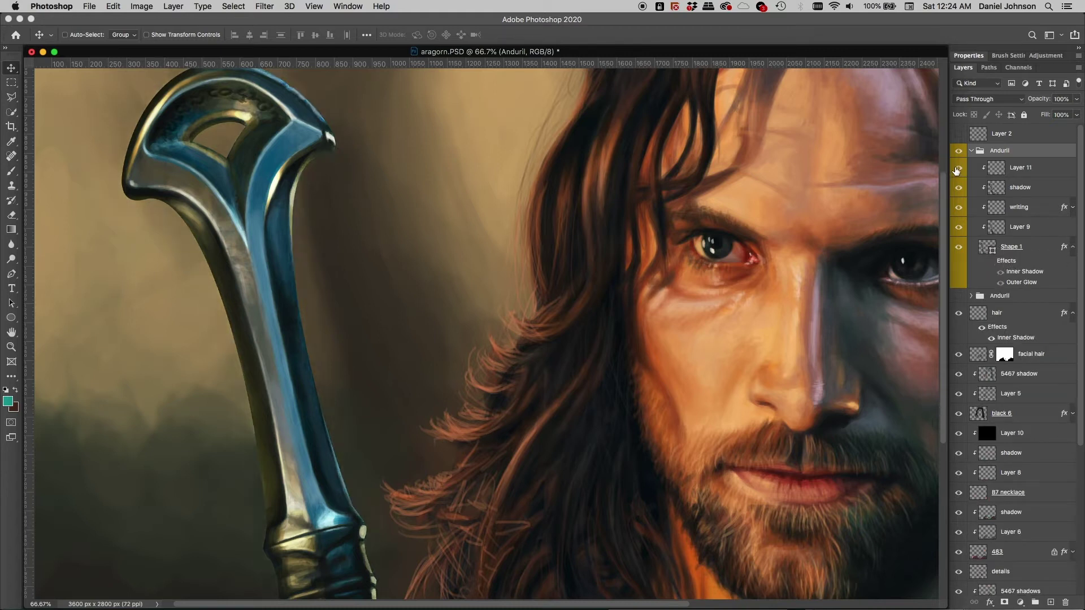
Step: Hide Layer 11, shadow, writing and Layer 9 in the Anduril group, and select the Shape 1 layer
drag(956, 171, 958, 228)
click(1003, 246)
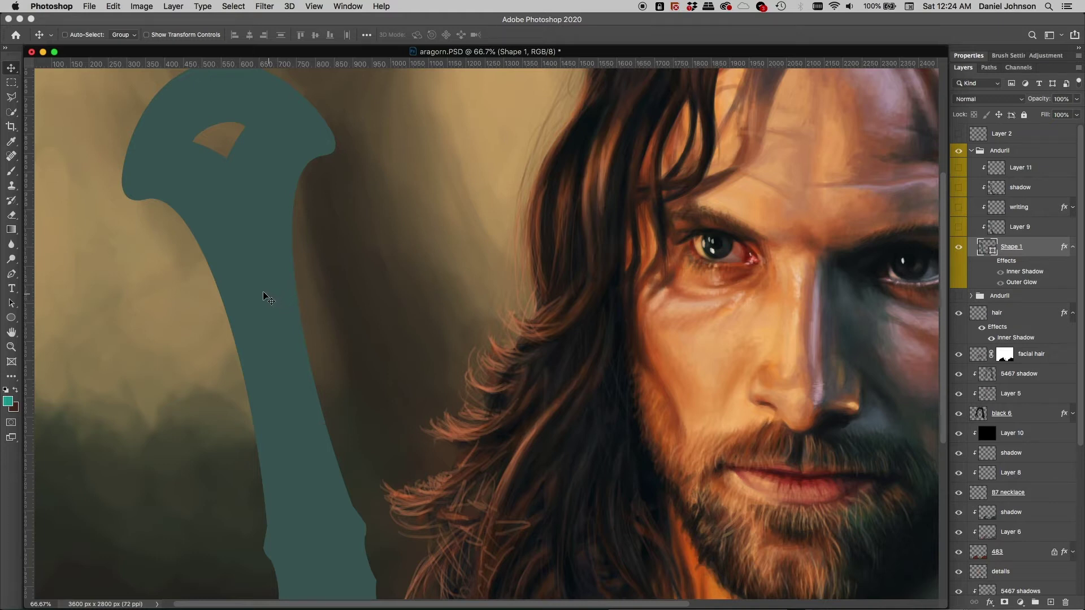
drag(250, 271, 411, 337)
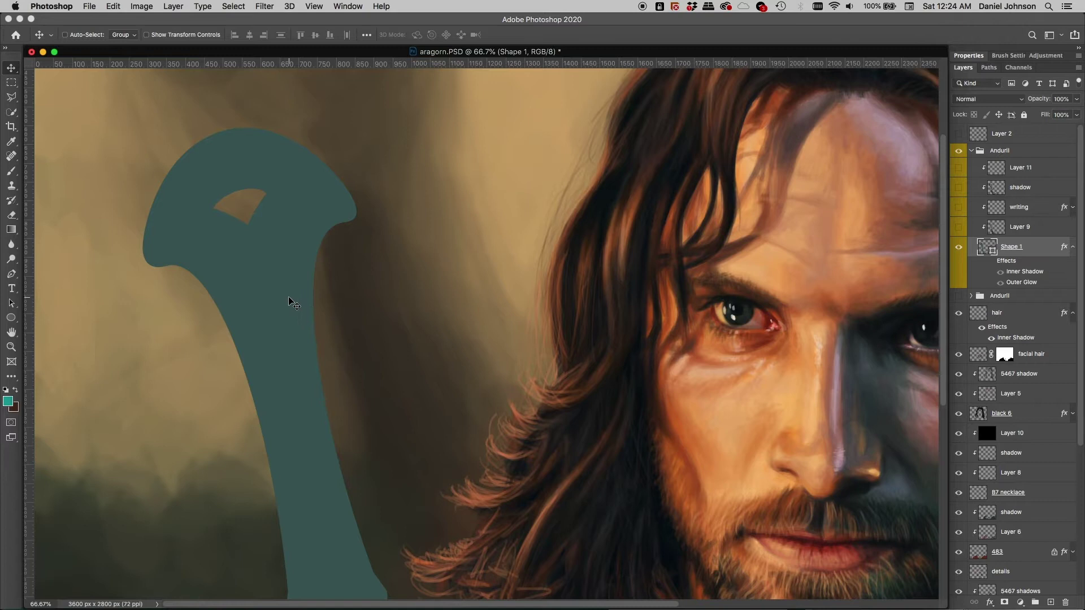
Step: Display Shape 1's vector path with the Path Selection tool and inspect its outline along the hilt
key(a)
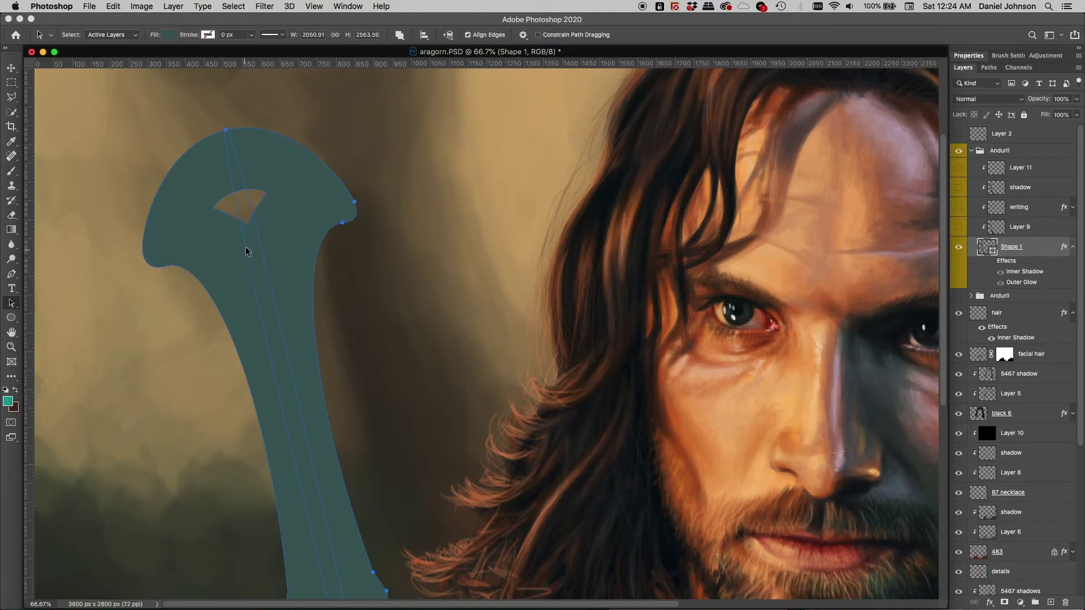
drag(305, 416, 279, 185)
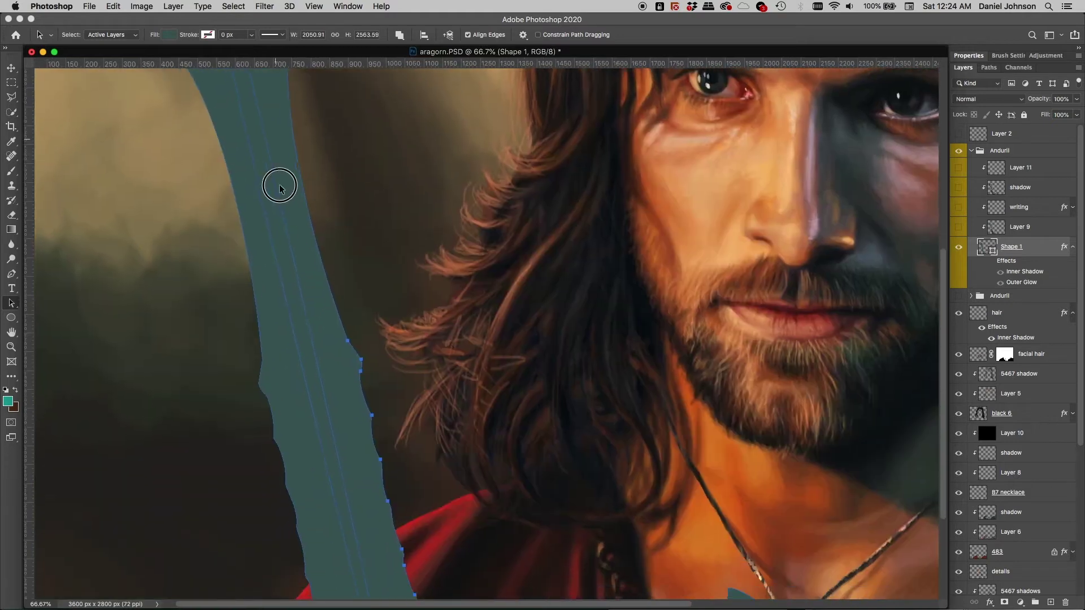
drag(317, 372, 420, 471)
drag(317, 249, 369, 373)
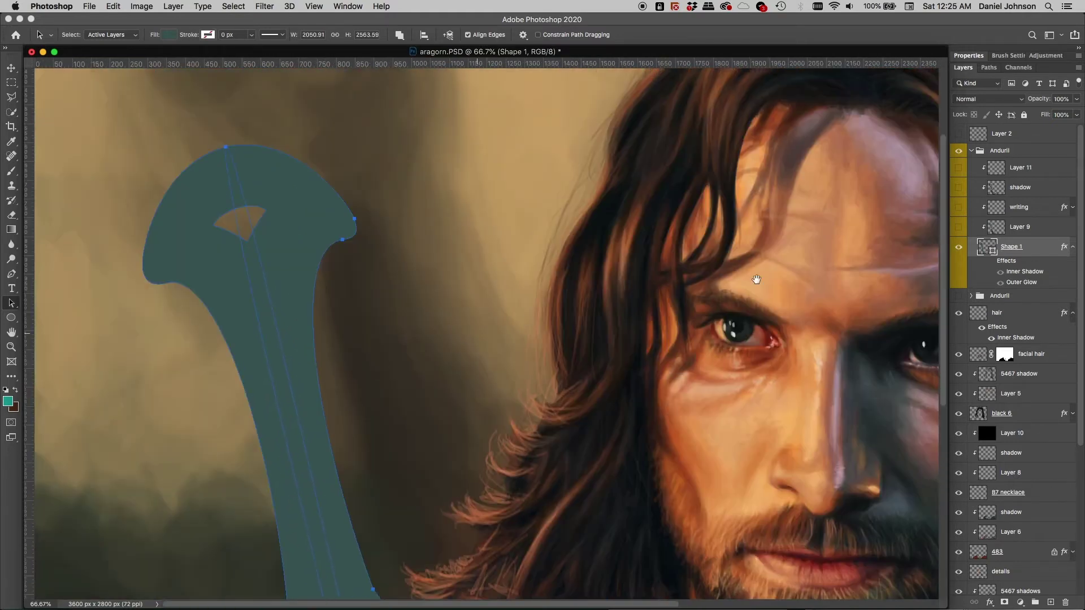
key(v)
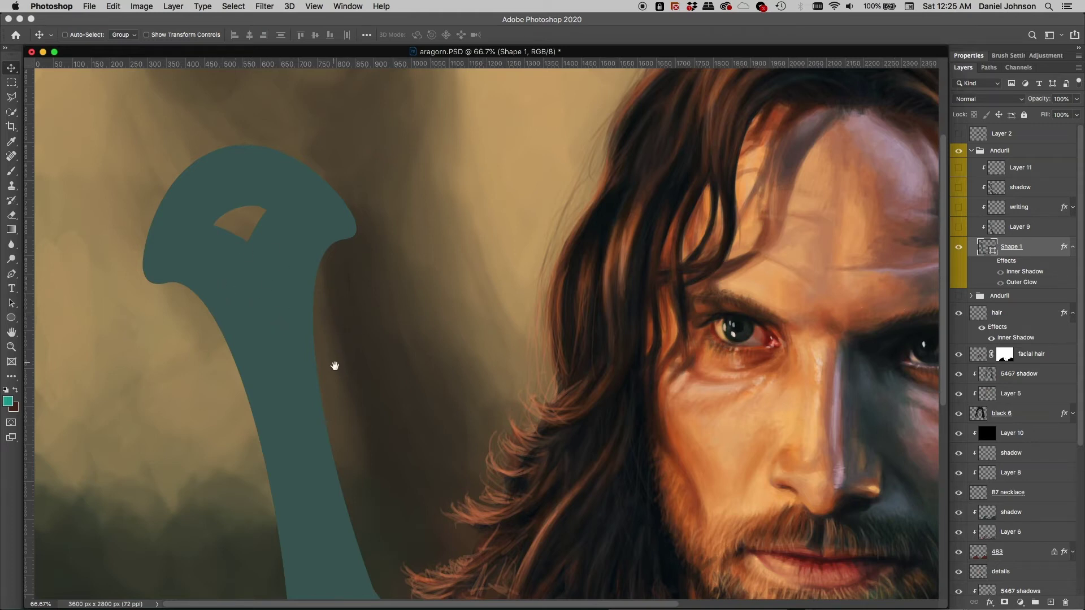
Step: Look up the Pantone match for Shape 1's fill color in the Color Libraries and cancel without changing it
drag(334, 363, 446, 346)
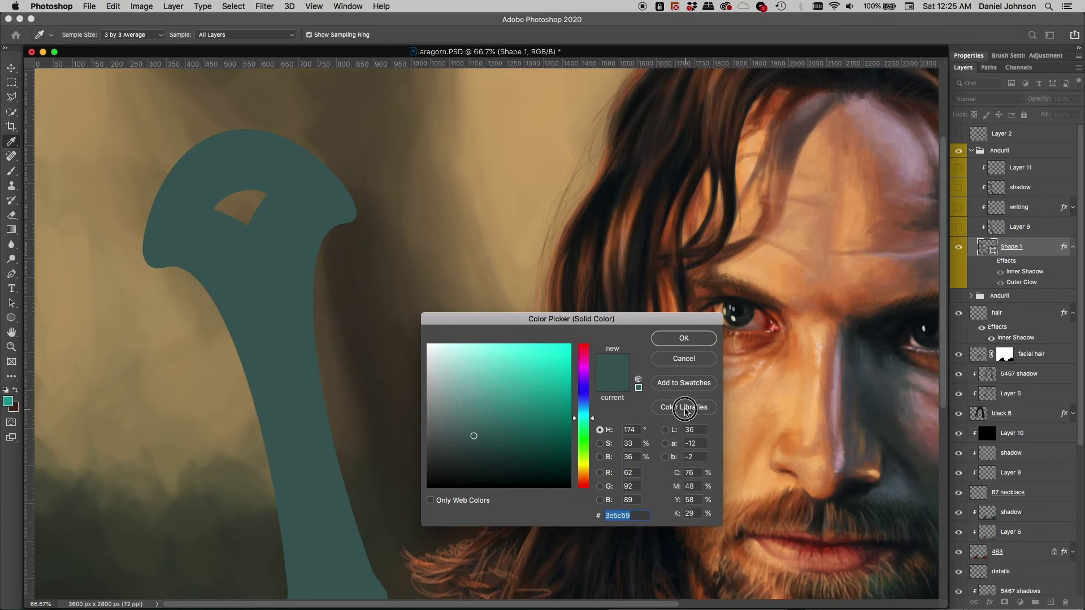
click(683, 406)
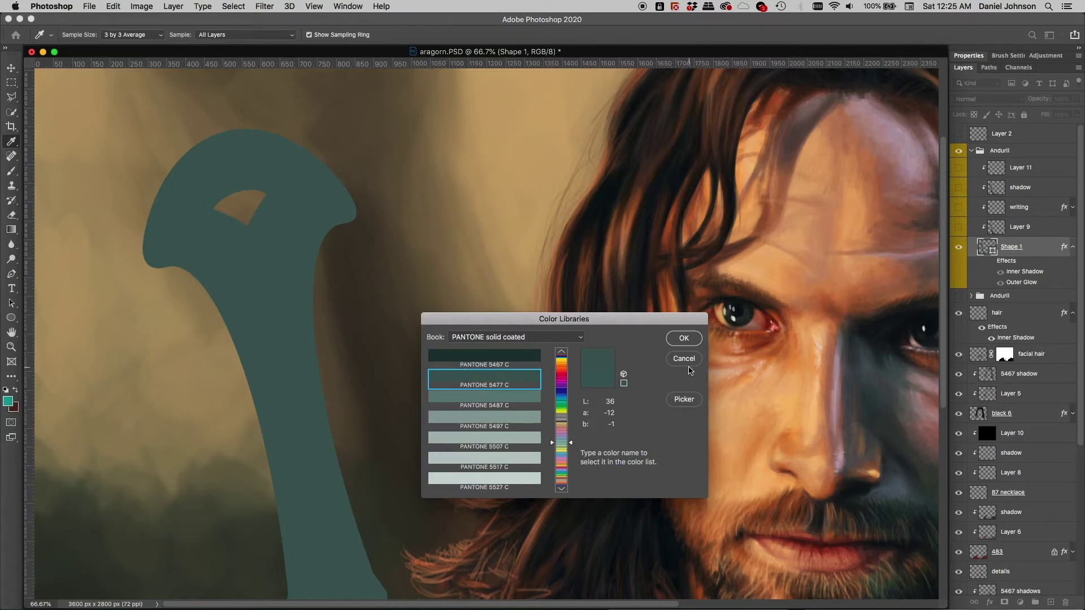
click(683, 359)
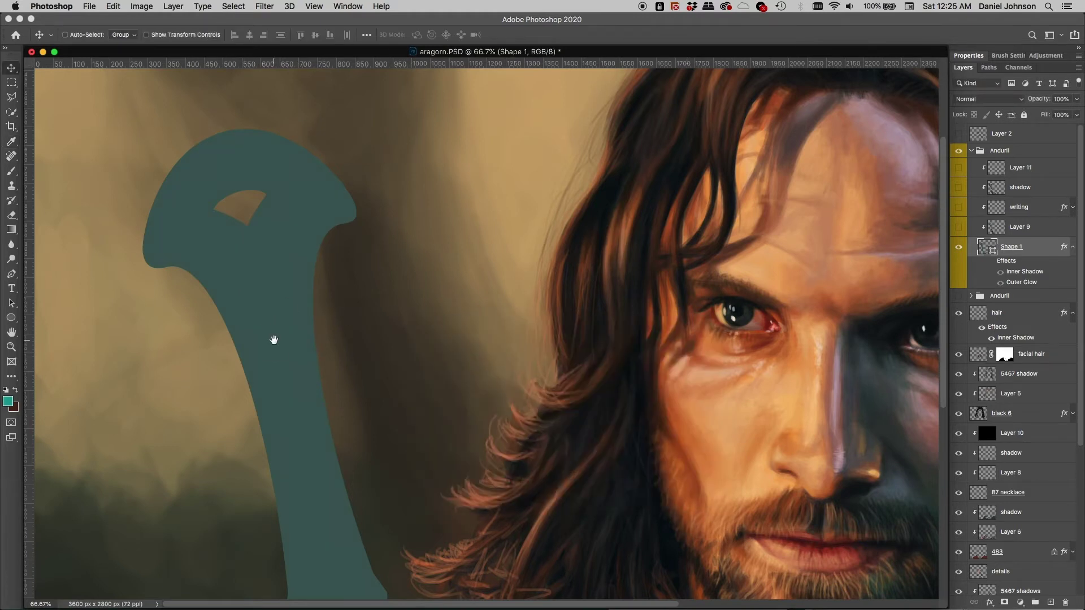
Step: Make Layer 9 visible again above the Shape 1 silhouette and select it
drag(273, 339, 271, 277)
drag(298, 424, 287, 220)
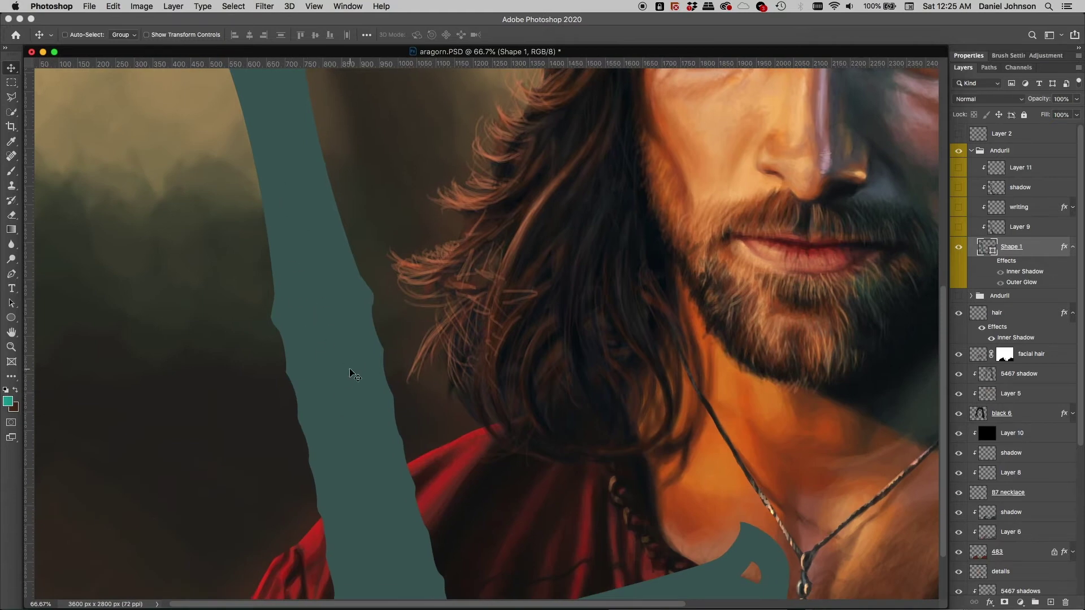
drag(338, 338, 350, 416)
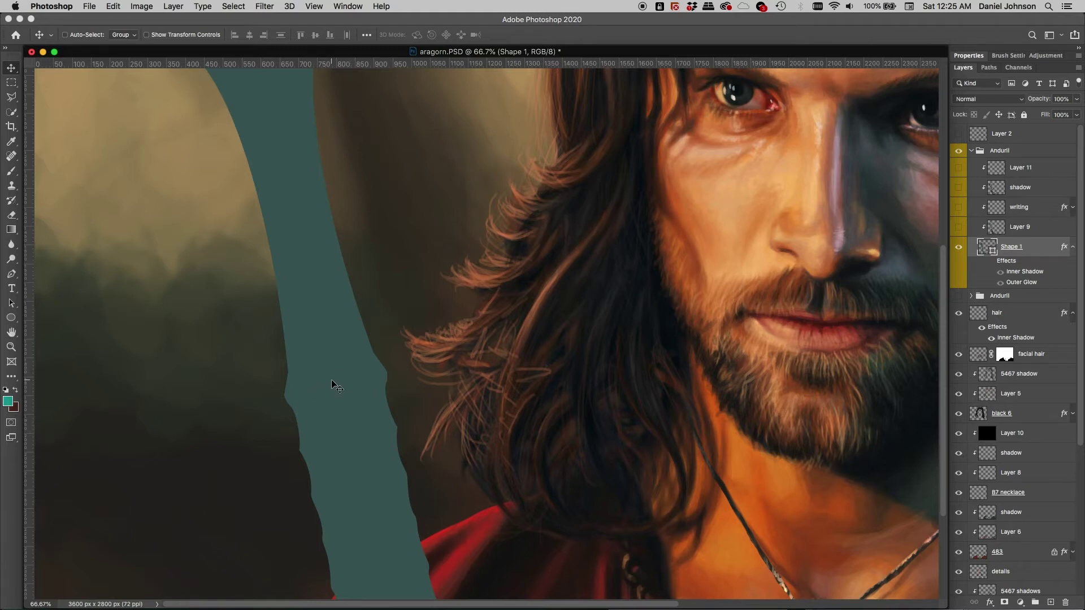
drag(292, 274, 355, 461)
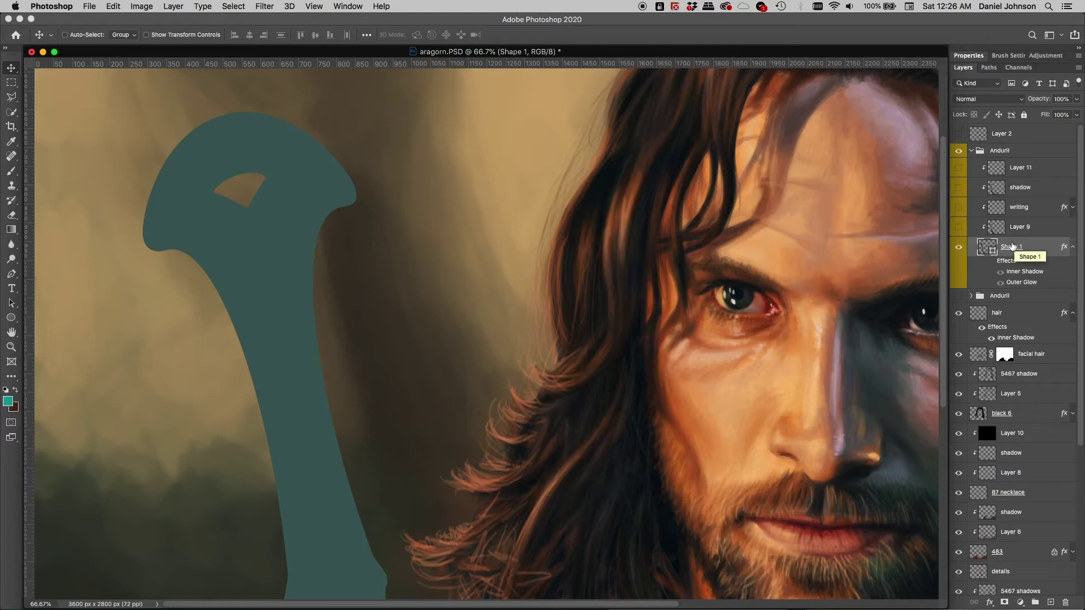
click(959, 228)
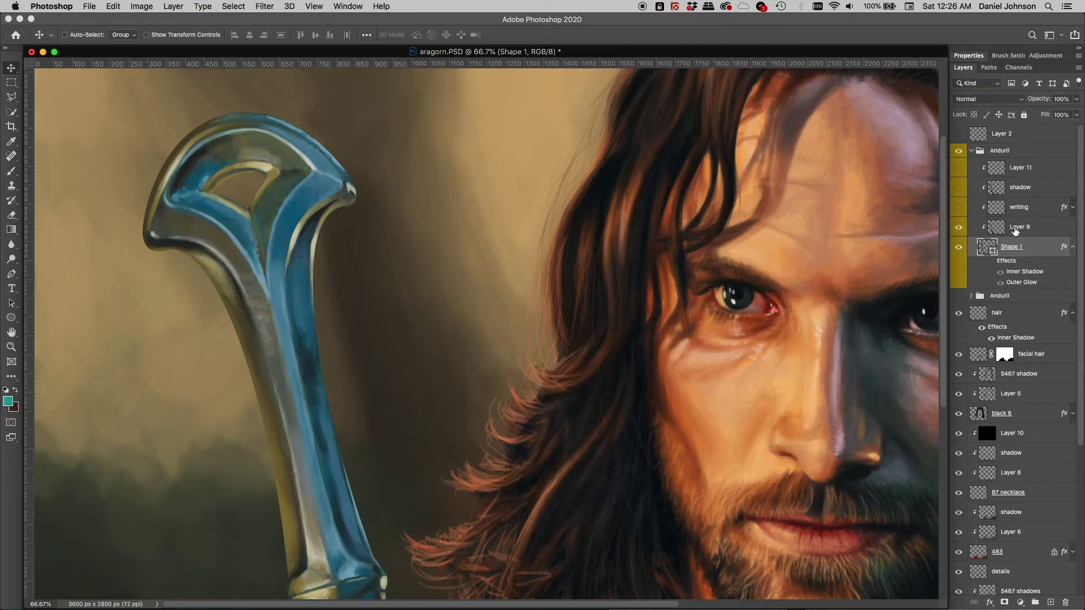
click(1015, 229)
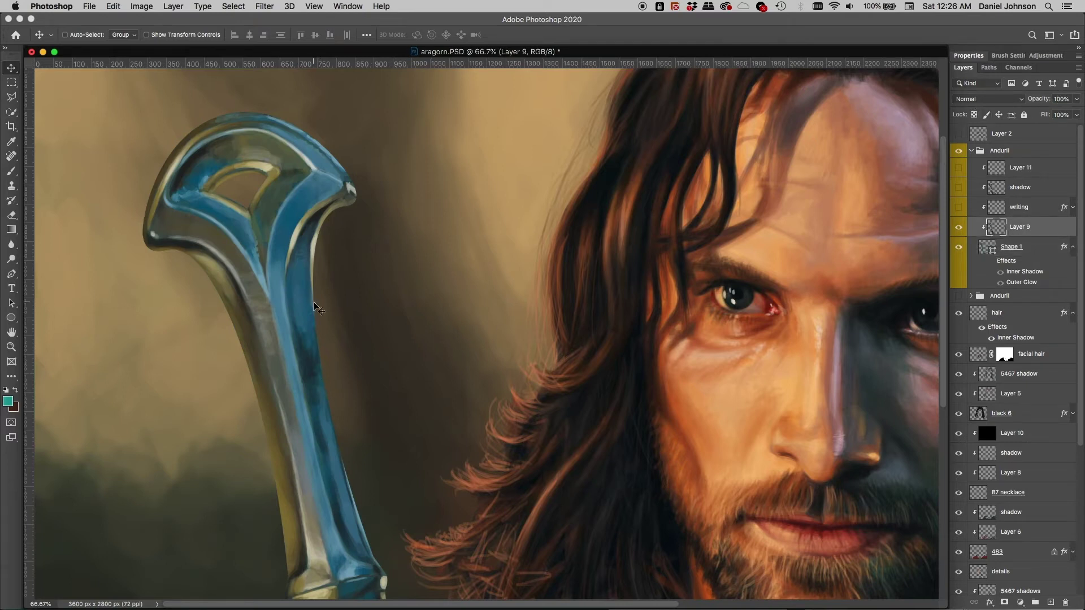
Step: Examine the painted grip and crossguard, and check Shape 1's fill color against the PANTONE solid coated library
scroll(317, 311, down, 5)
scroll(370, 324, down, 7)
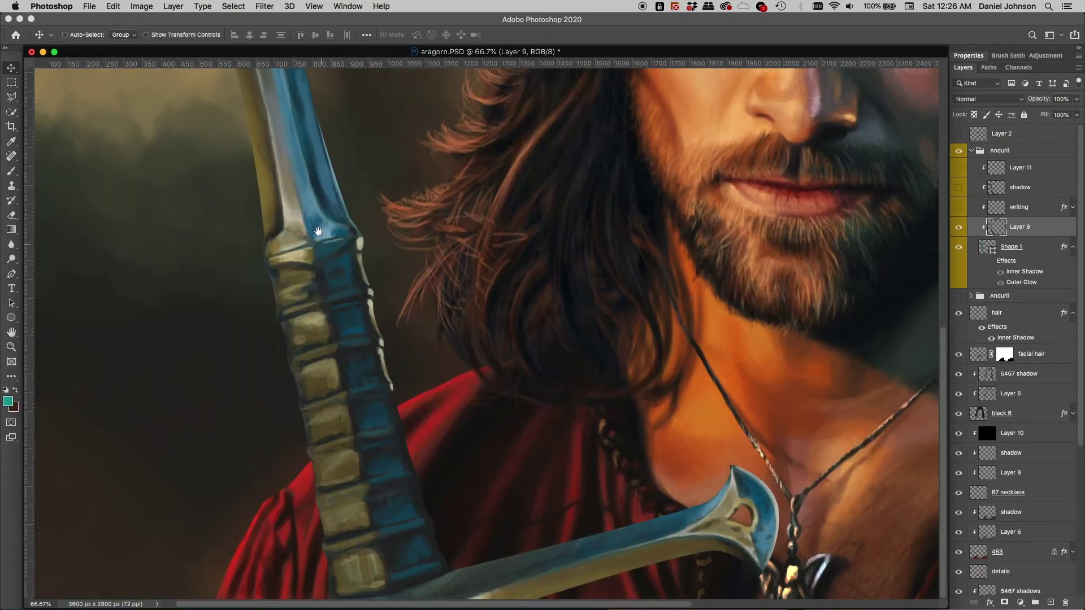
mouse_move(382, 466)
mouse_down()
mouse_move(388, 482)
mouse_move(377, 467)
mouse_up()
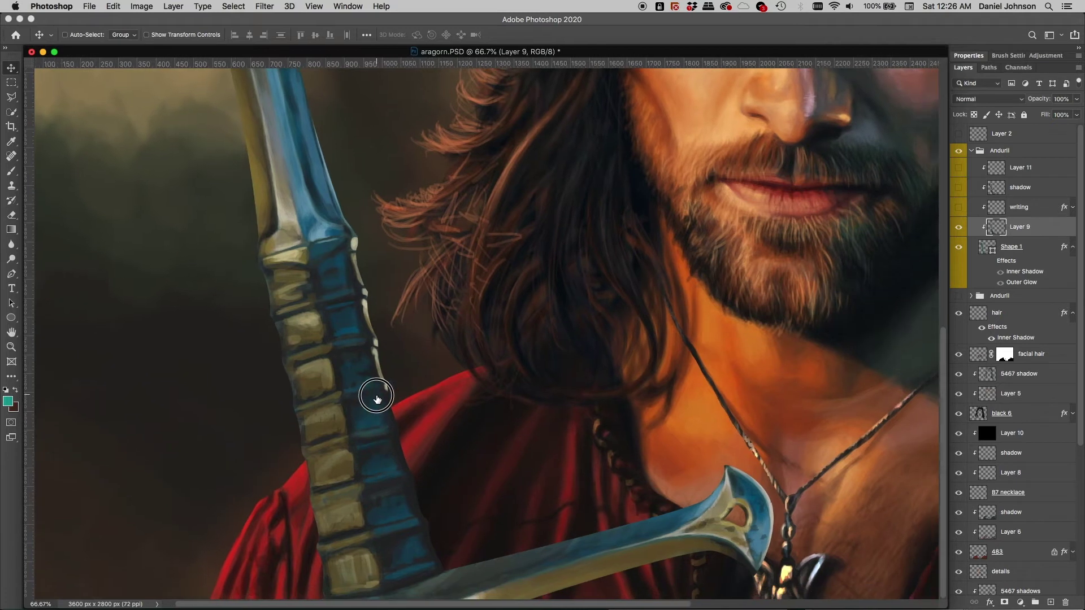
drag(375, 392, 436, 494)
drag(367, 321, 395, 508)
drag(327, 315, 366, 220)
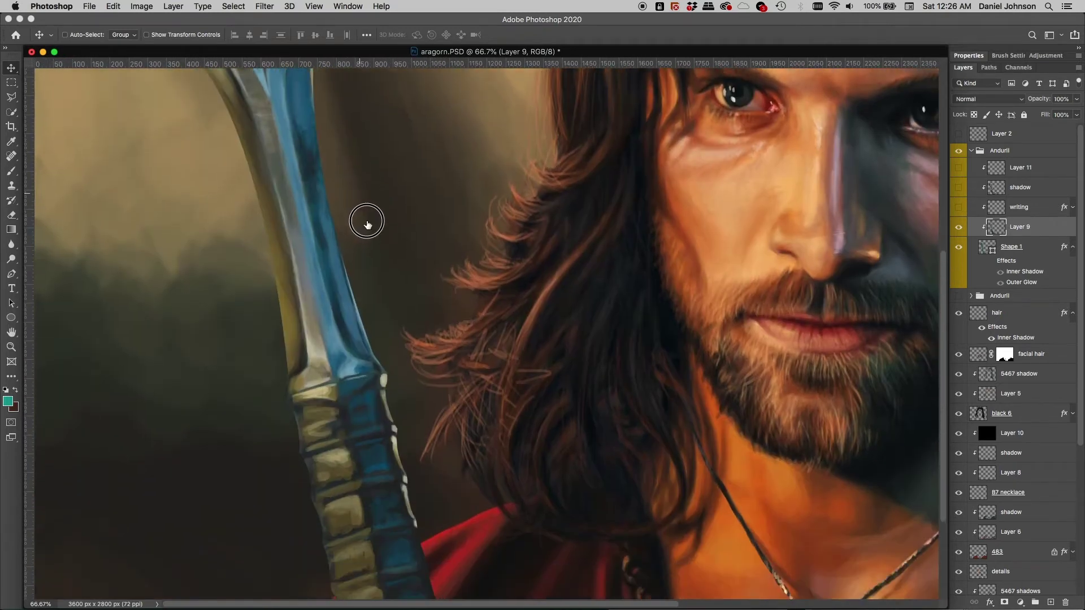
double_click(984, 250)
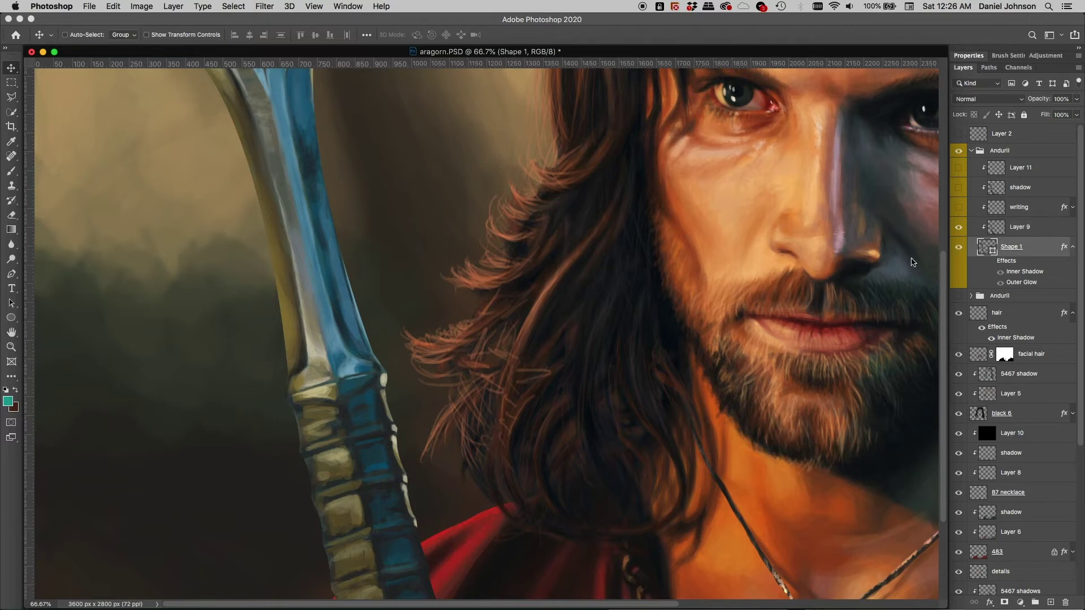
click(685, 411)
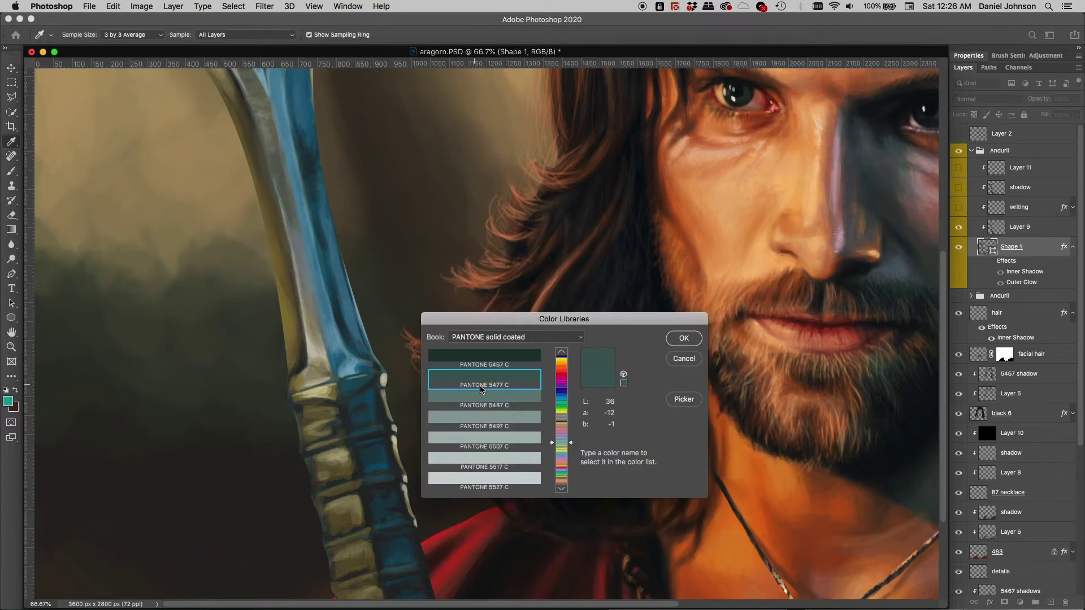
click(667, 340)
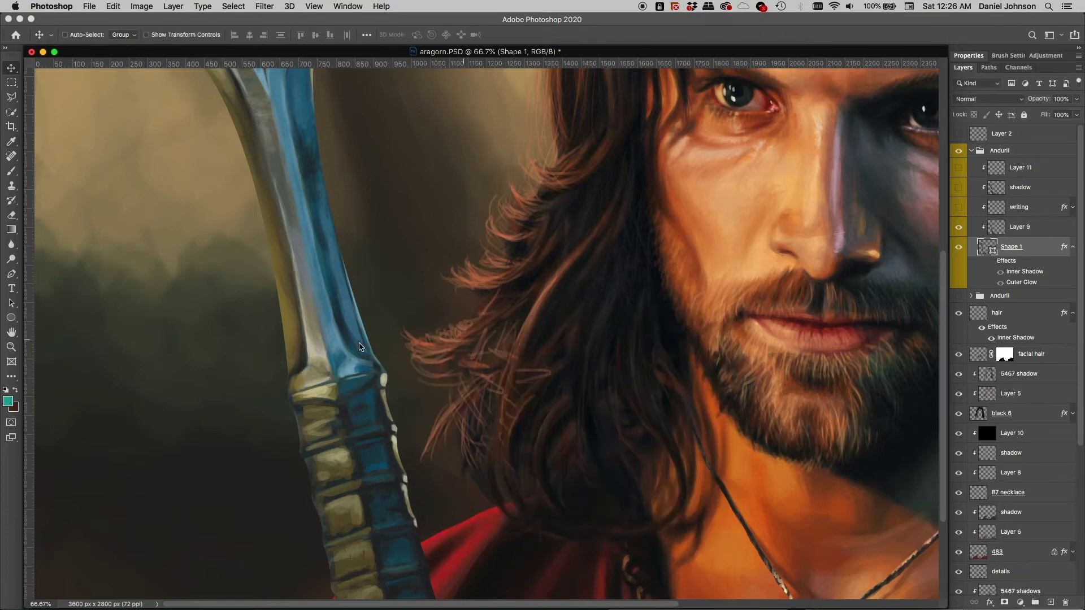
Step: Set the foreground color to PANTONE 5477 C from the PANTONE solid coated library
click(8, 400)
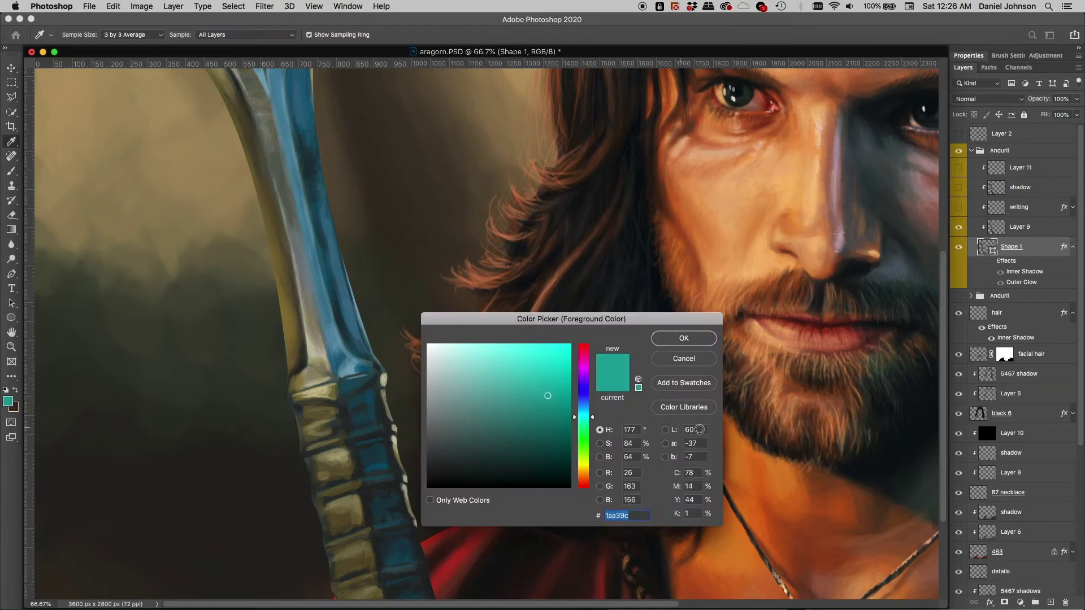
click(694, 408)
text(5477)
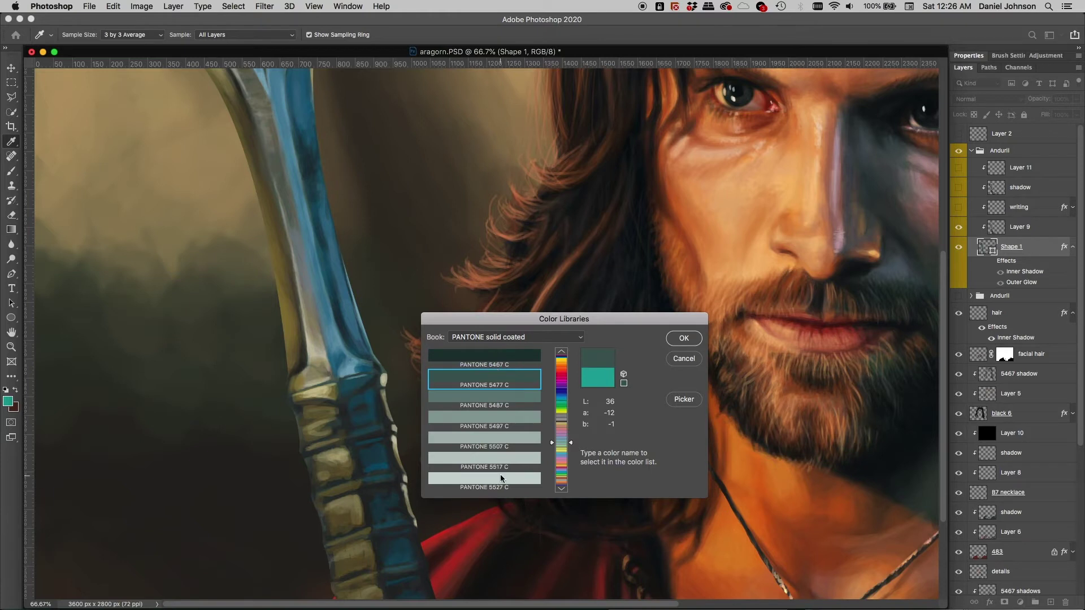
click(684, 338)
key(v)
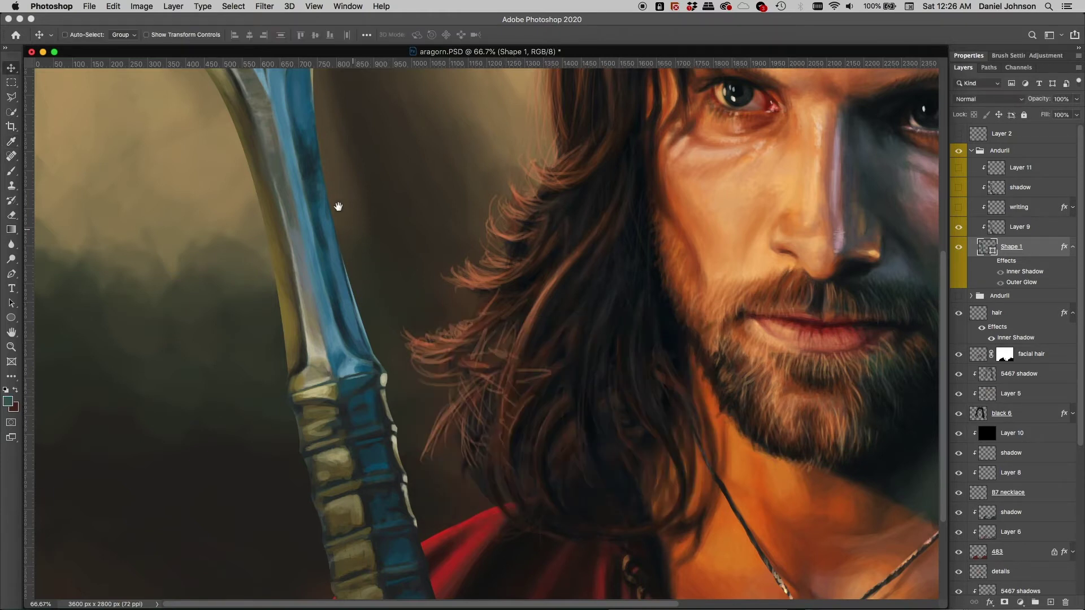
Step: Examine the painted details over the Shape 1 base from the pommel down the grip to the crossguard
scroll(339, 206, up, 8)
drag(367, 376, 387, 279)
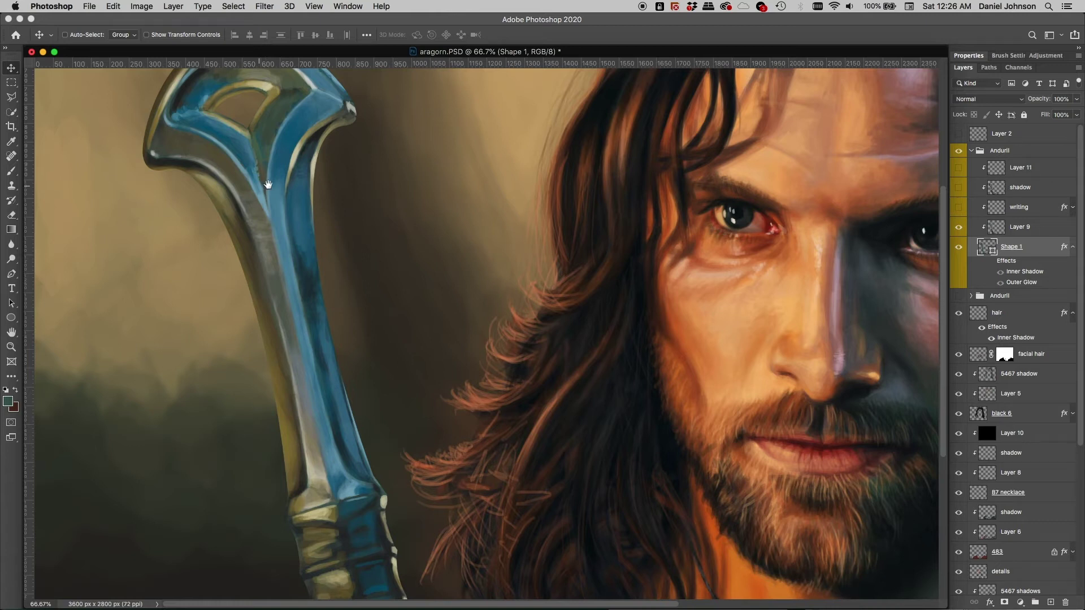
scroll(237, 226, up, 3)
scroll(237, 226, right, 1)
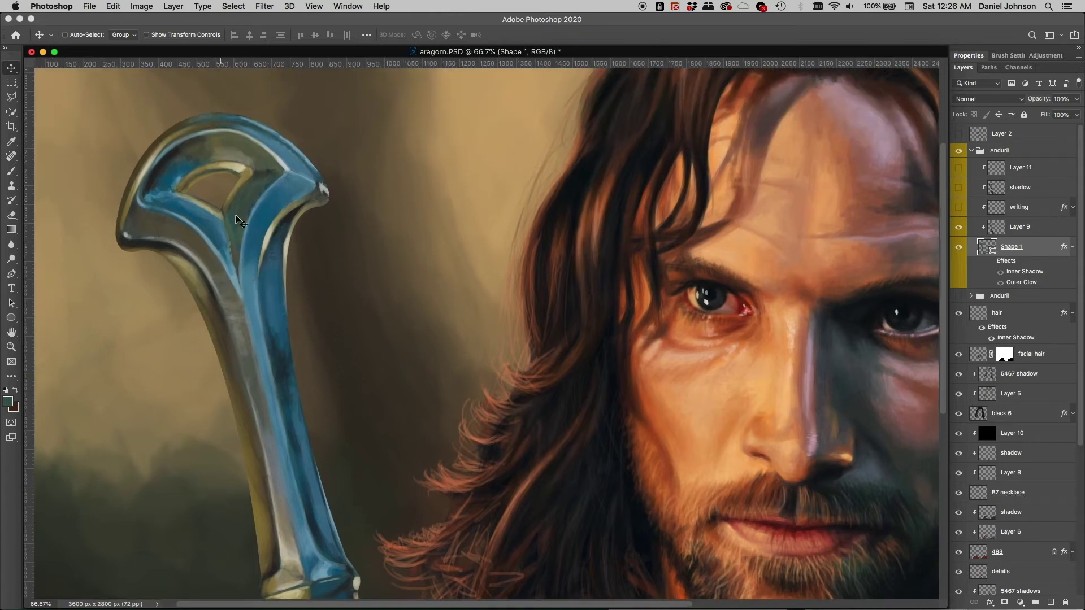
scroll(302, 412, up, 4)
scroll(303, 413, left, 1)
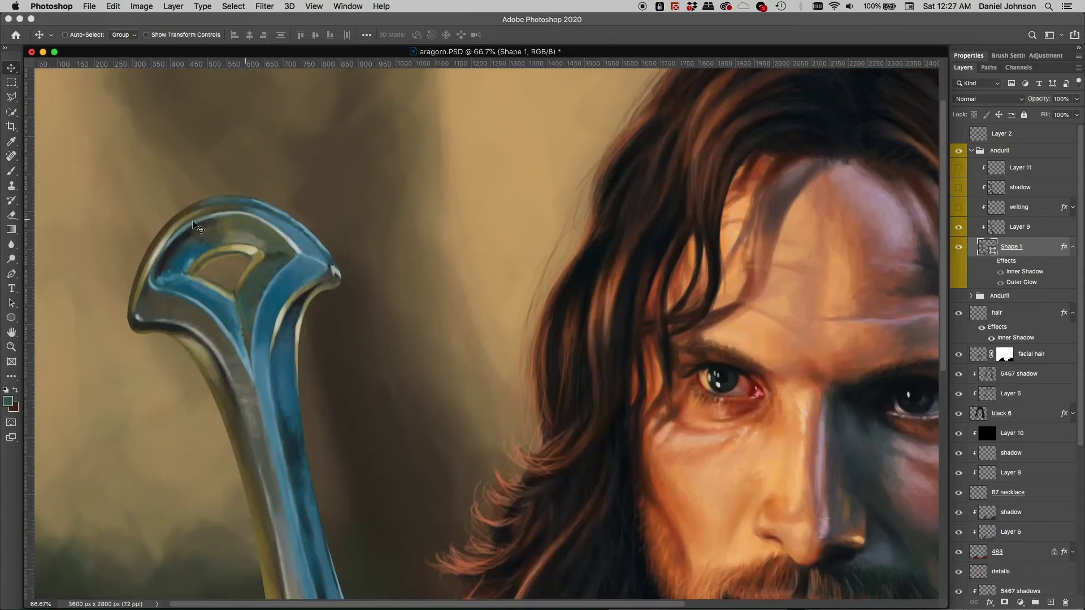
drag(320, 443, 296, 201)
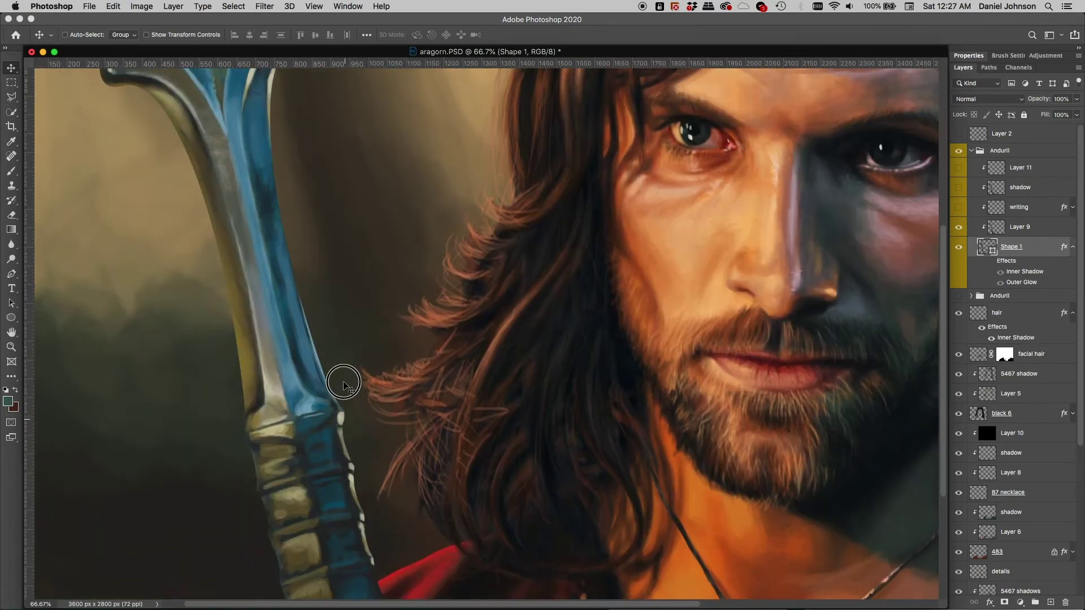
drag(341, 380, 332, 222)
drag(357, 338, 362, 340)
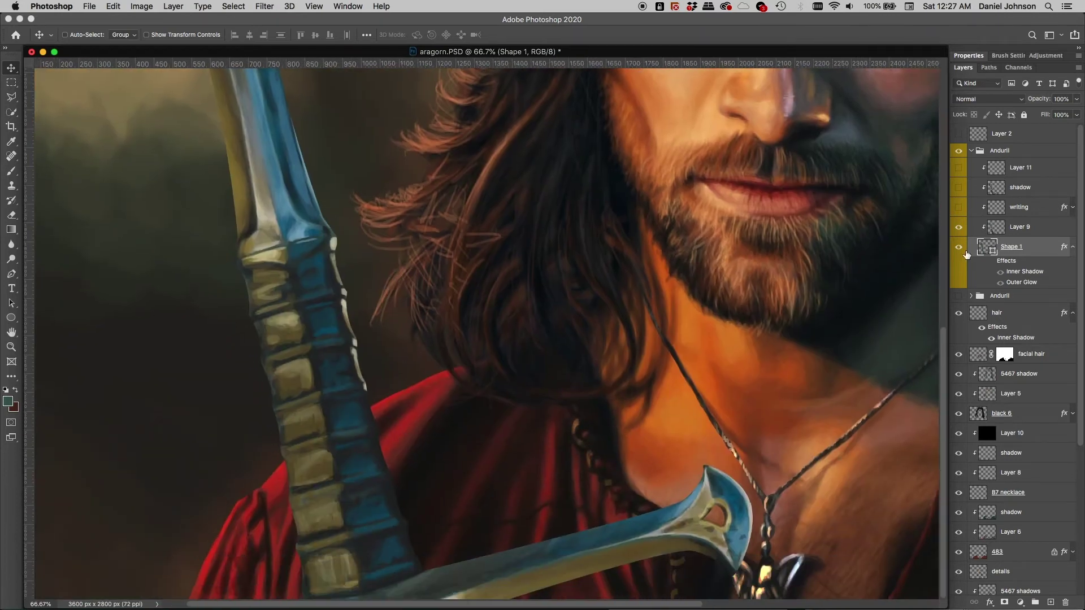
Step: Select Layer 9 and switch its visibility off and on to compare the painting with the flat base shape
click(994, 227)
click(959, 227)
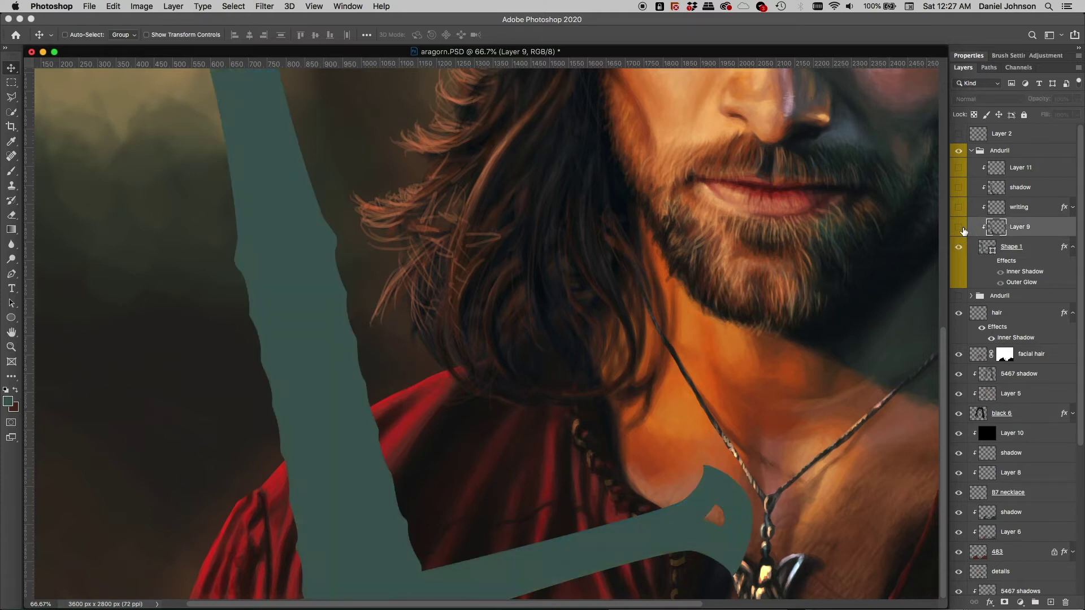
click(959, 227)
Step: Release Layer 9 from its clipping mask on Shape 1 and inspect the paint along the sword's edges
click(1004, 249)
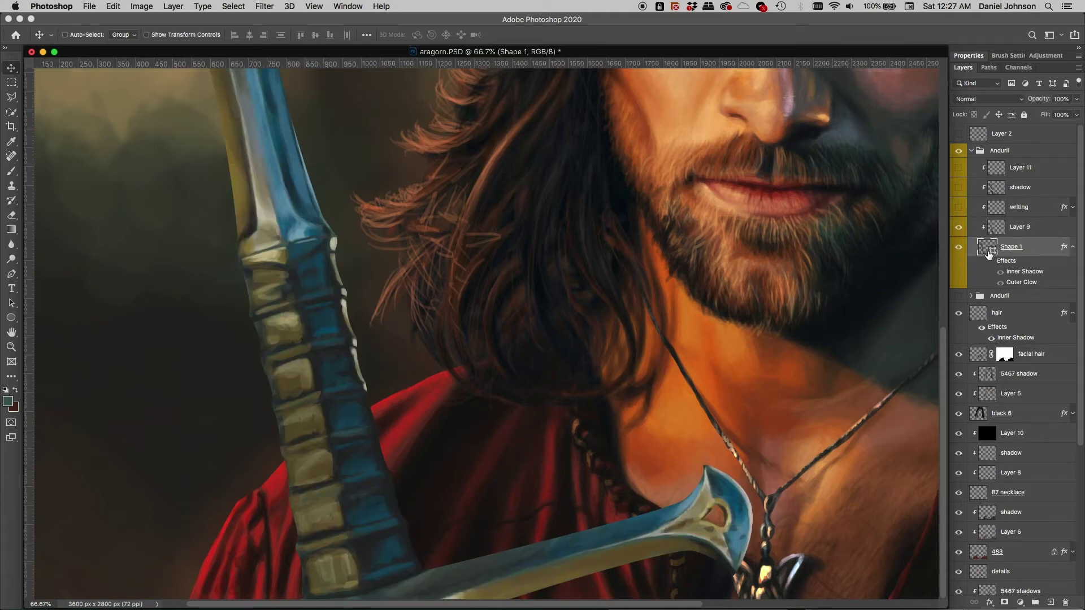
alt+click(1018, 237)
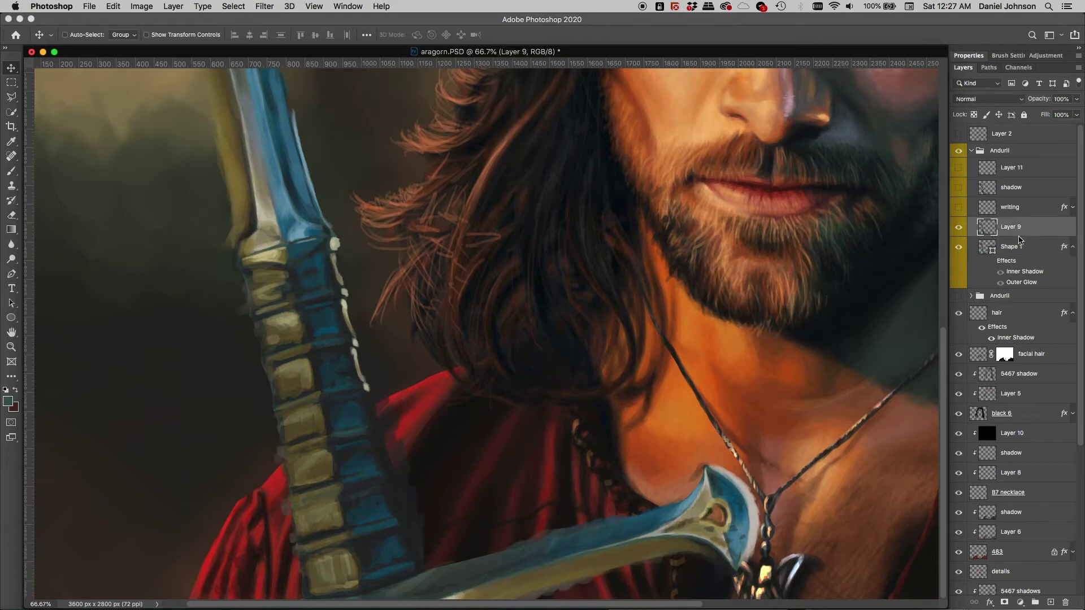
drag(272, 199, 323, 393)
mouse_move(280, 187)
mouse_down()
mouse_move(280, 345)
mouse_move(290, 189)
mouse_move(282, 147)
mouse_up()
drag(344, 380, 318, 290)
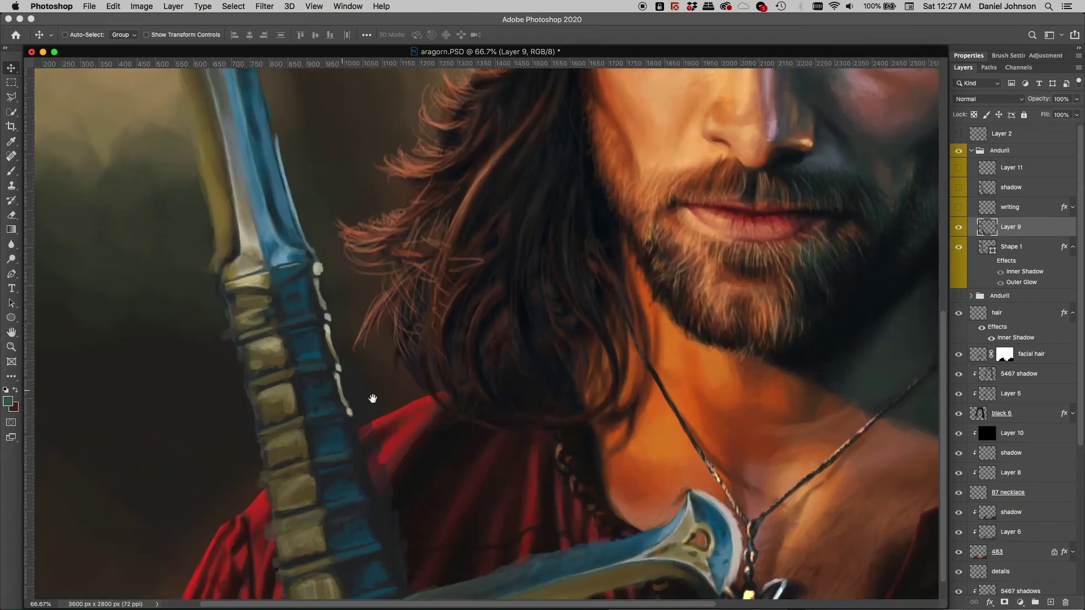
Step: Clip Layer 9 back onto Shape 1 and inspect the contained paint along the grip, pommel and crossguard
drag(358, 474, 393, 447)
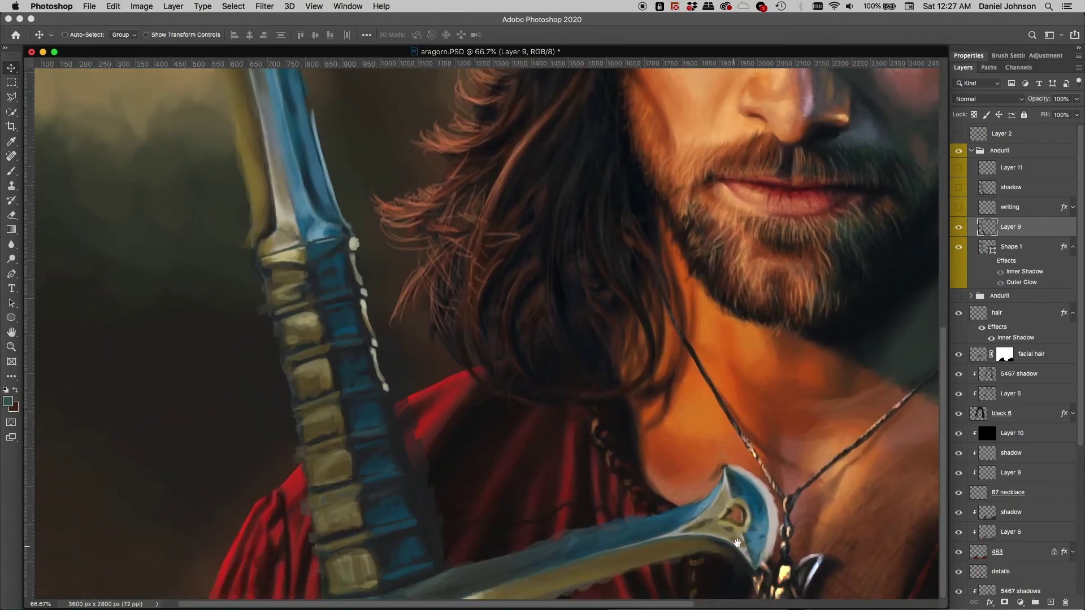
alt+click(1026, 233)
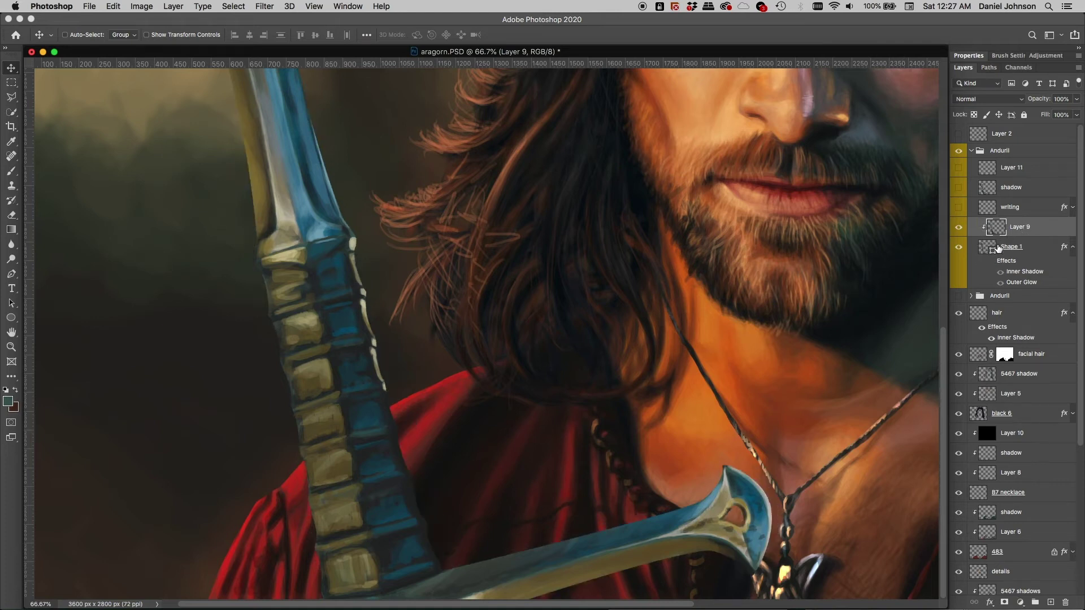
drag(313, 226, 342, 395)
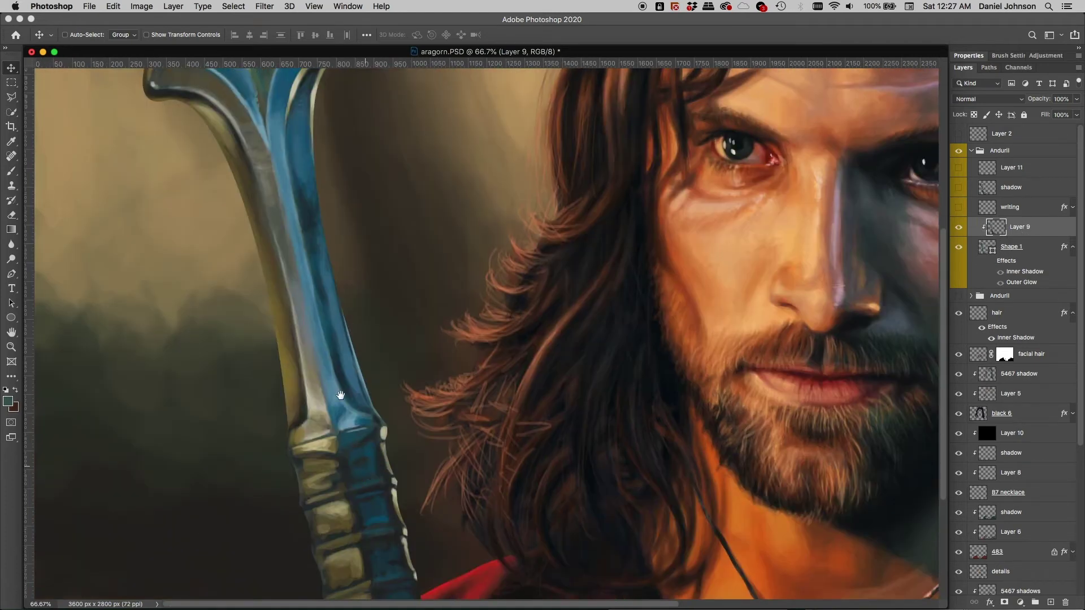
scroll(345, 418, up, 5)
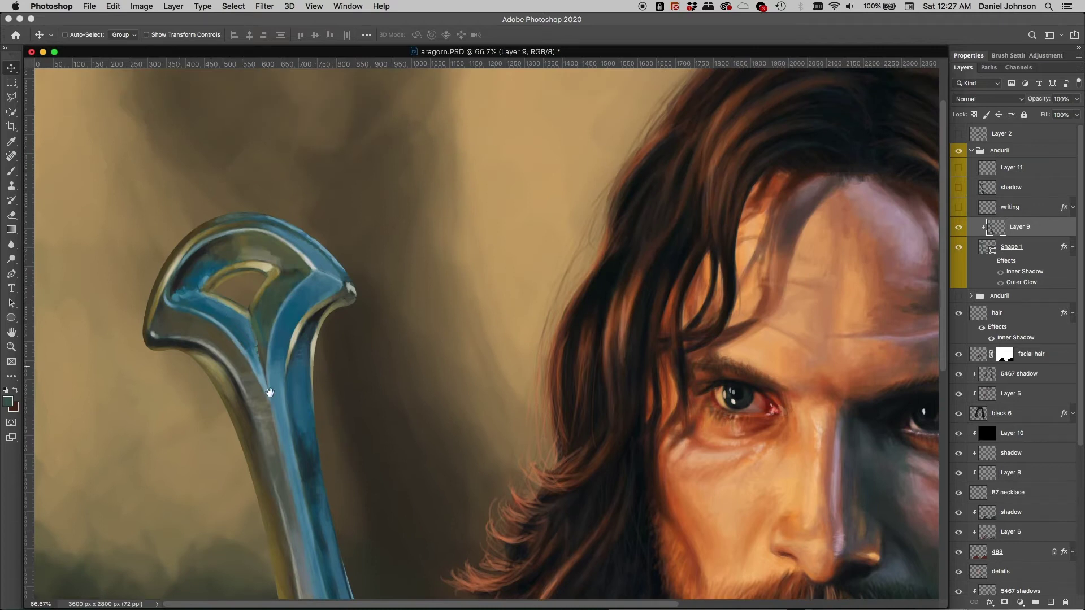
scroll(274, 291, down, 8)
scroll(305, 292, down, 1)
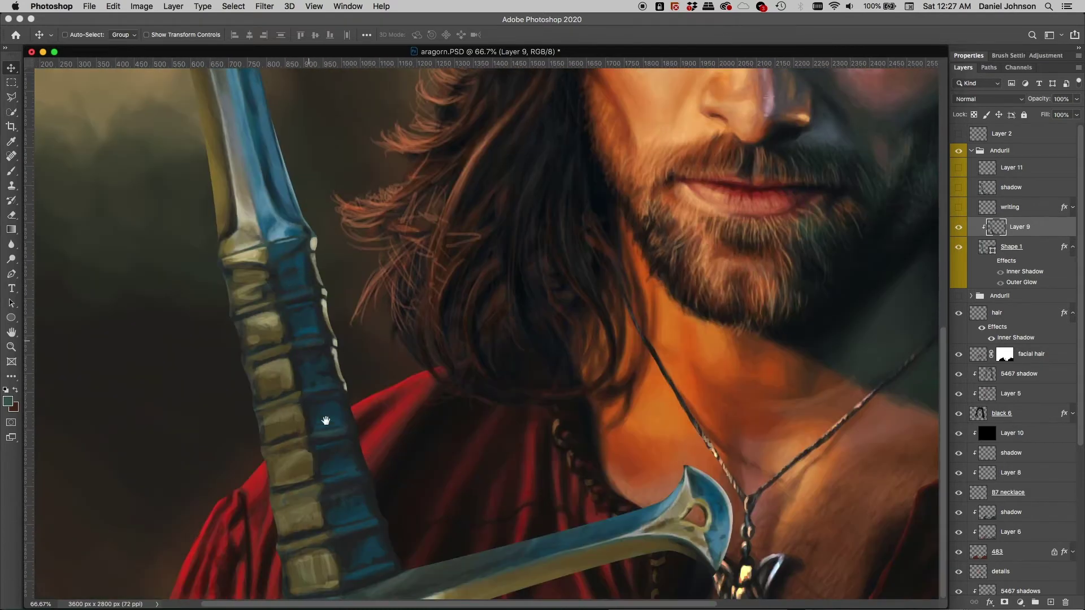
scroll(396, 509, left, 1)
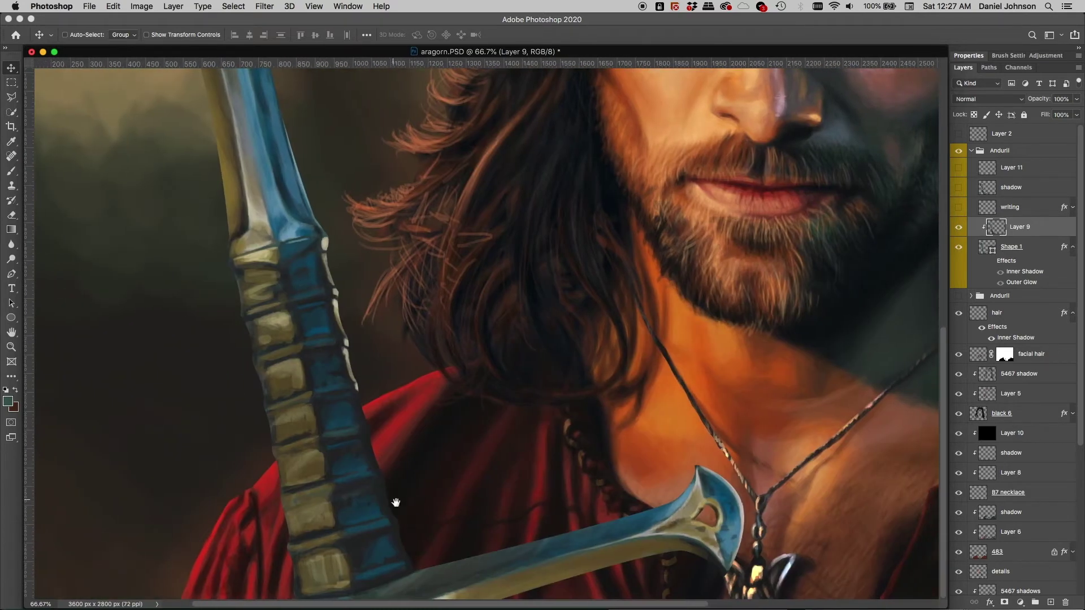
Step: Set the foreground color to PANTONE Hexachrome Black C by sampling the dark area beside the sword's grip
click(9, 403)
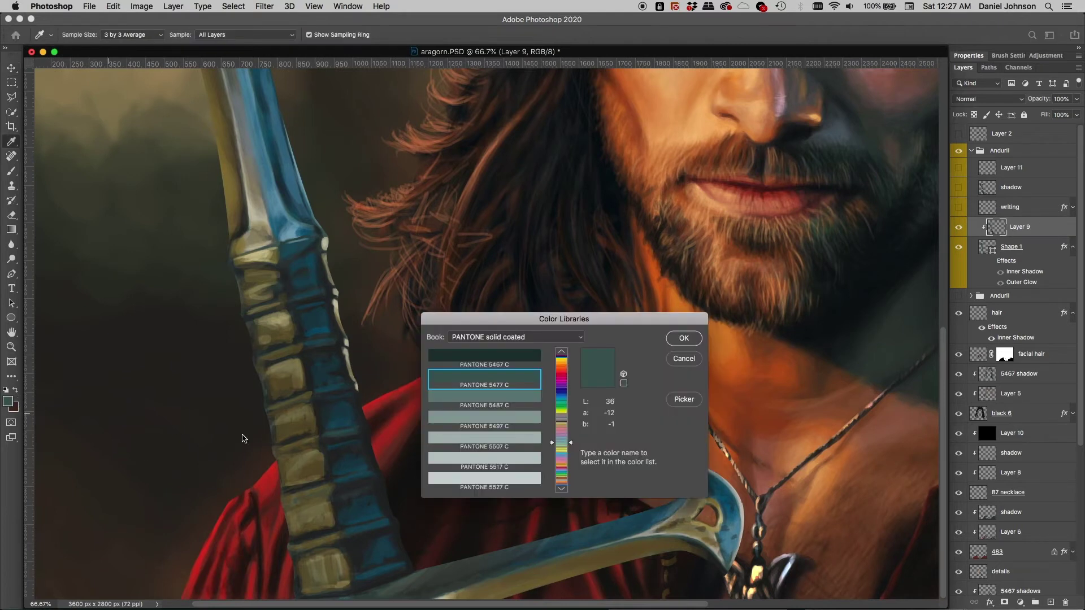
click(383, 498)
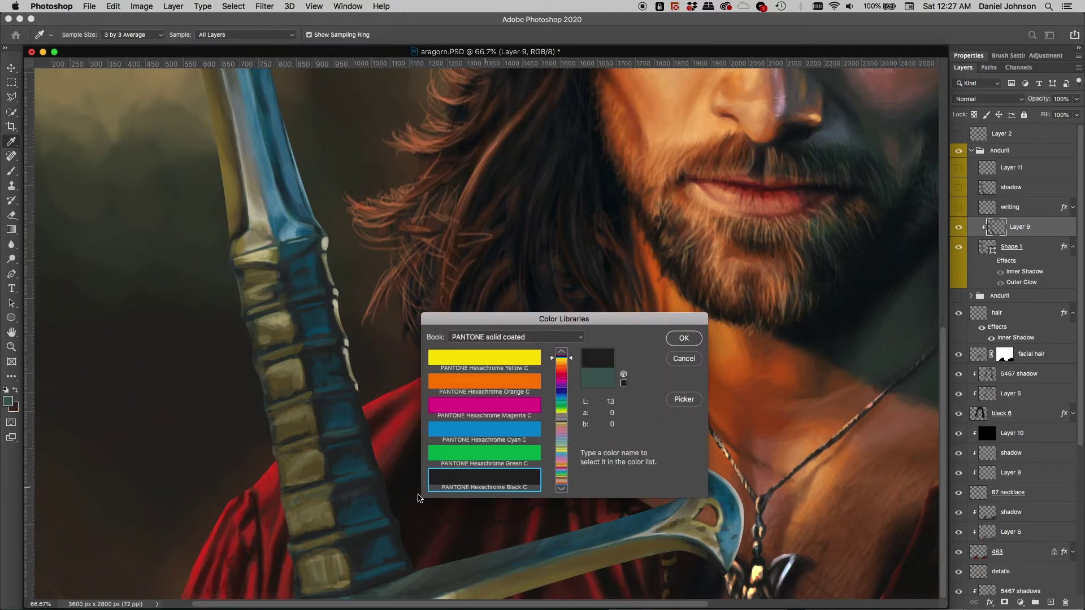
mouse_move(383, 492)
mouse_down()
mouse_move(387, 516)
mouse_move(380, 501)
mouse_up()
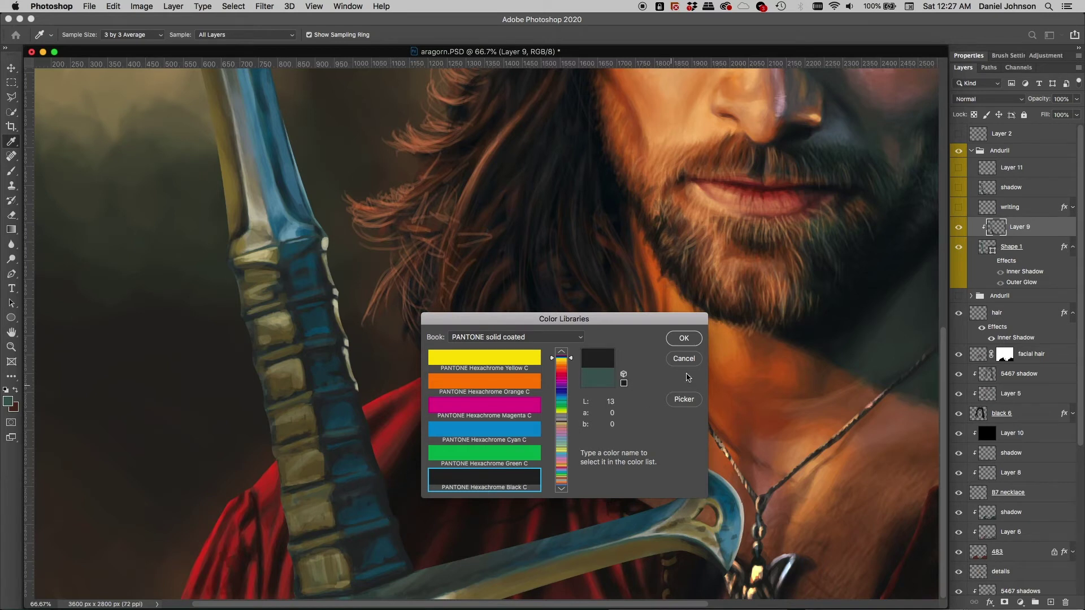
click(683, 338)
Step: Examine the Layer 9 painting on the sword between the ribbed grip and the pommel
drag(327, 362, 383, 515)
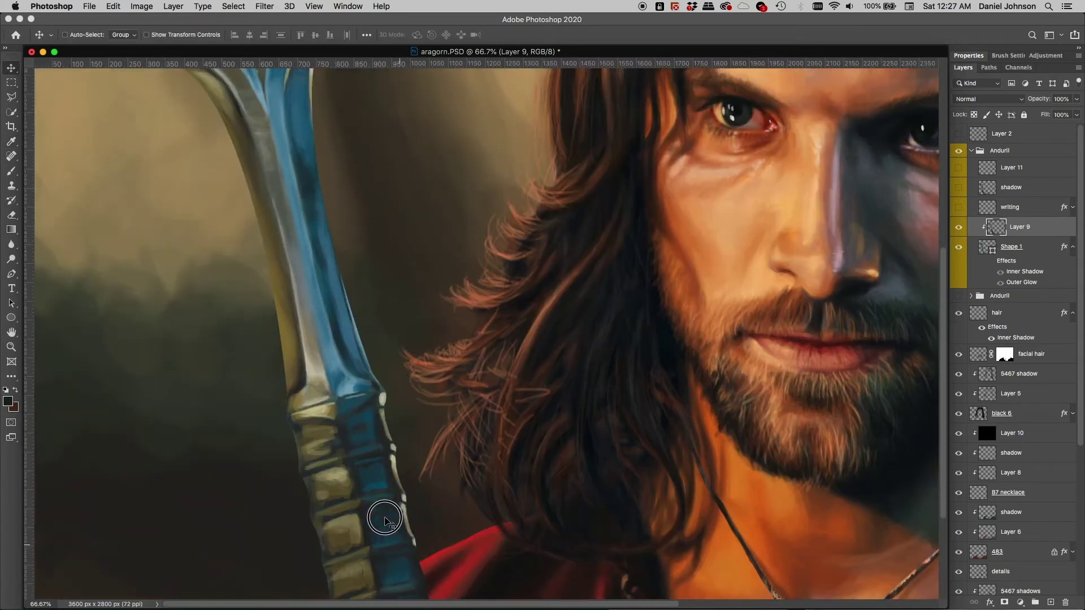
drag(343, 353, 346, 471)
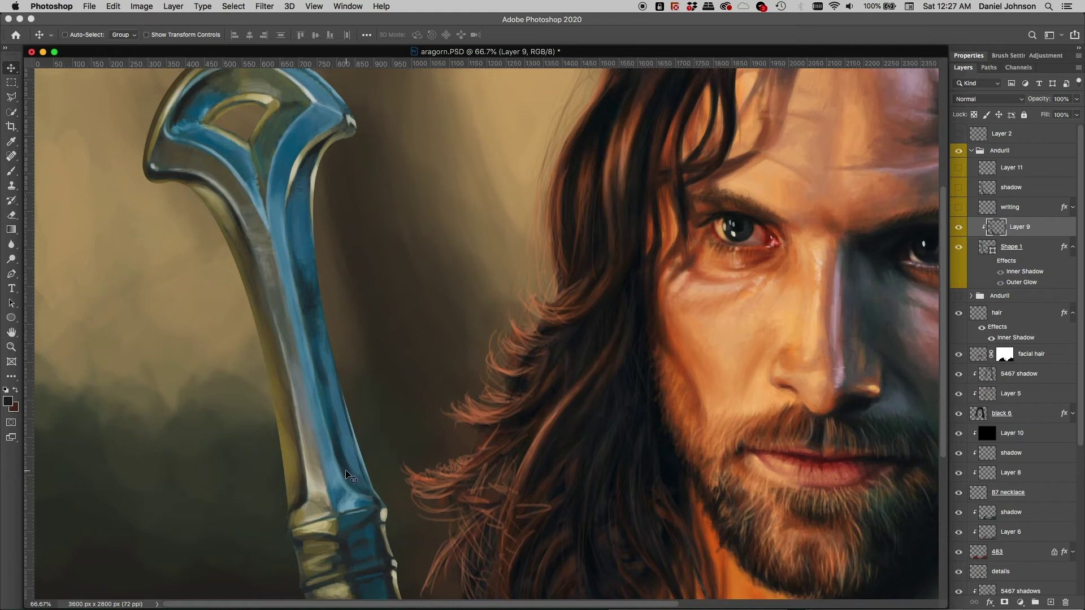
drag(324, 340, 356, 412)
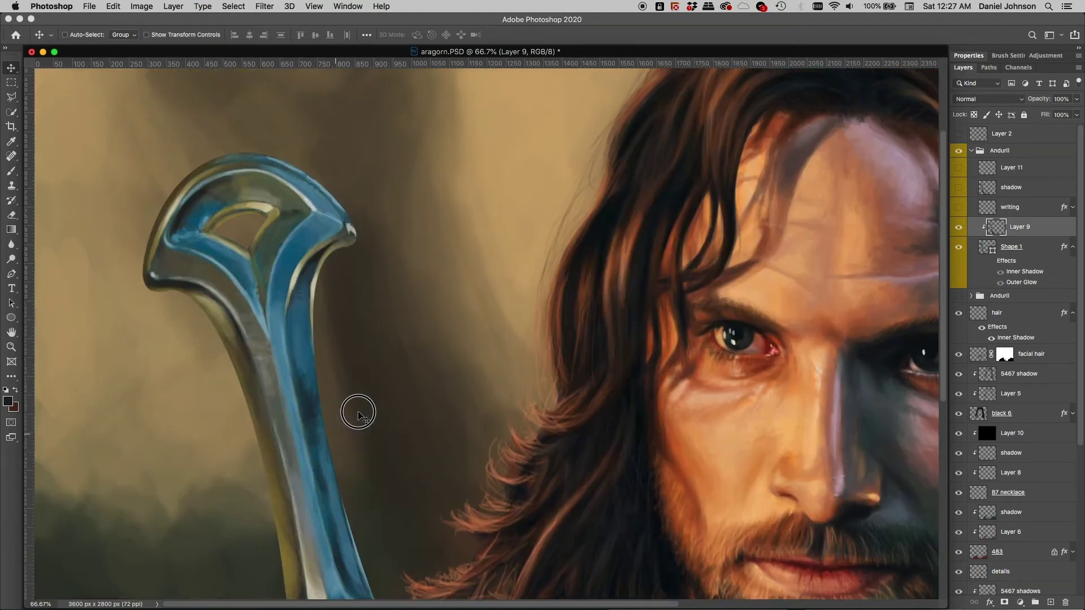
drag(396, 482, 429, 441)
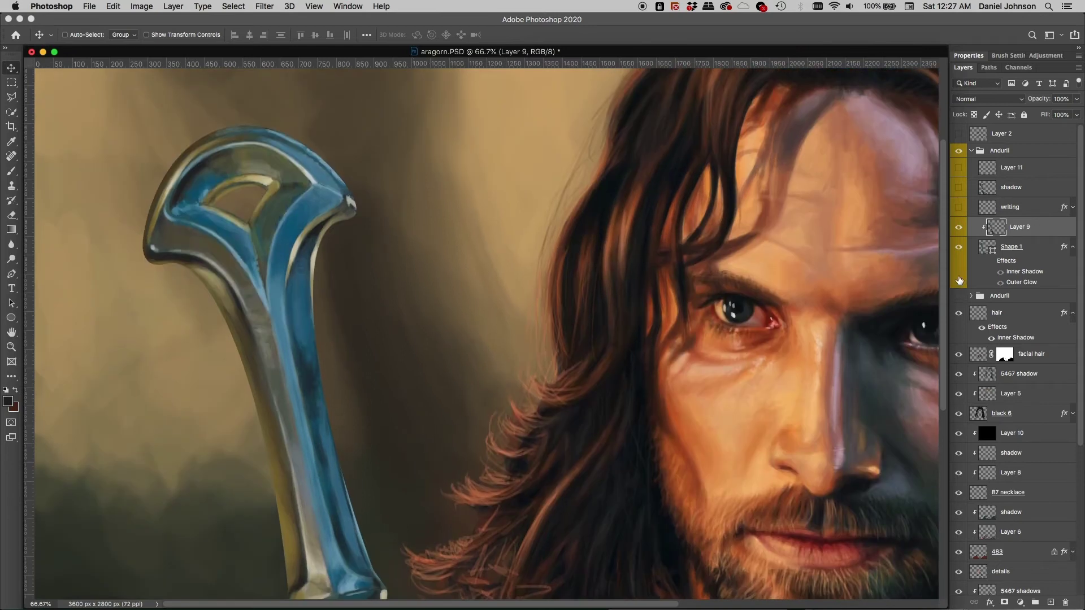
drag(443, 252, 453, 172)
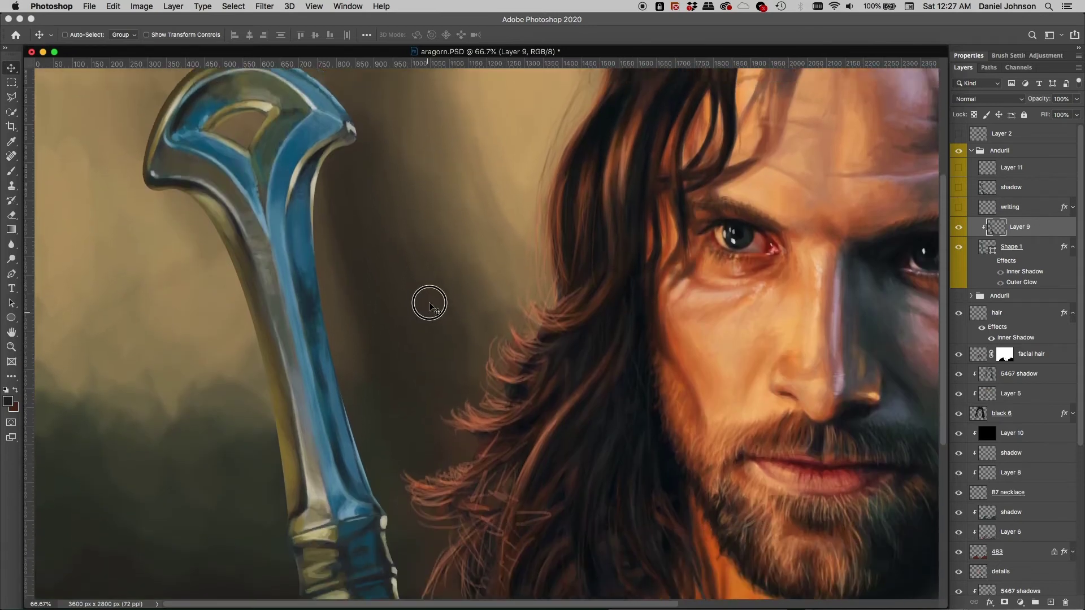
drag(431, 303, 425, 187)
drag(407, 260, 502, 447)
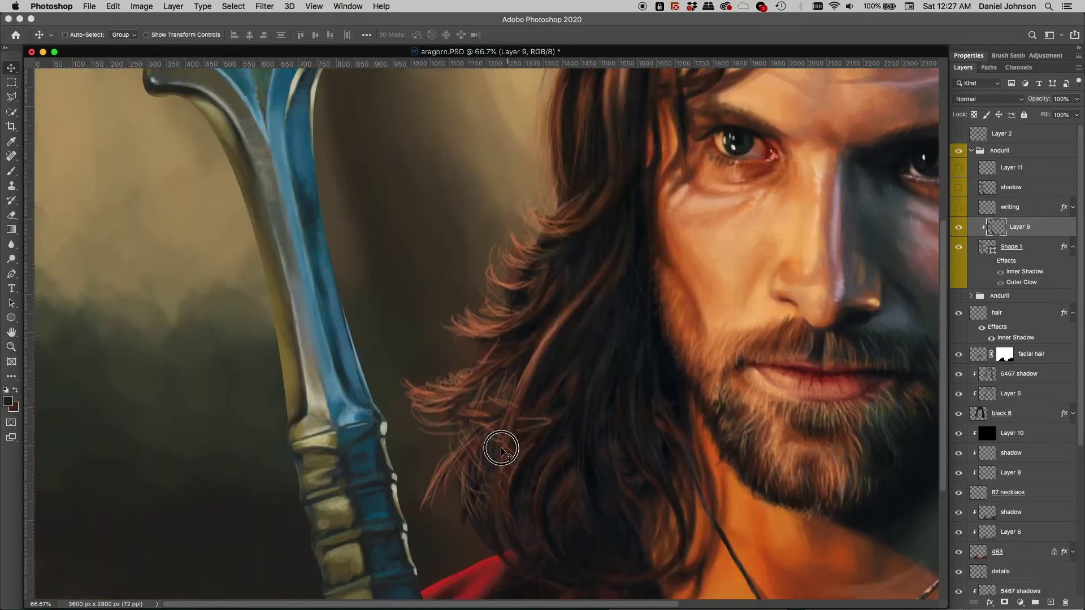
Step: Show the shadow layer in the Anduril group and clip the shadow and writing layers to Shape 1
click(959, 188)
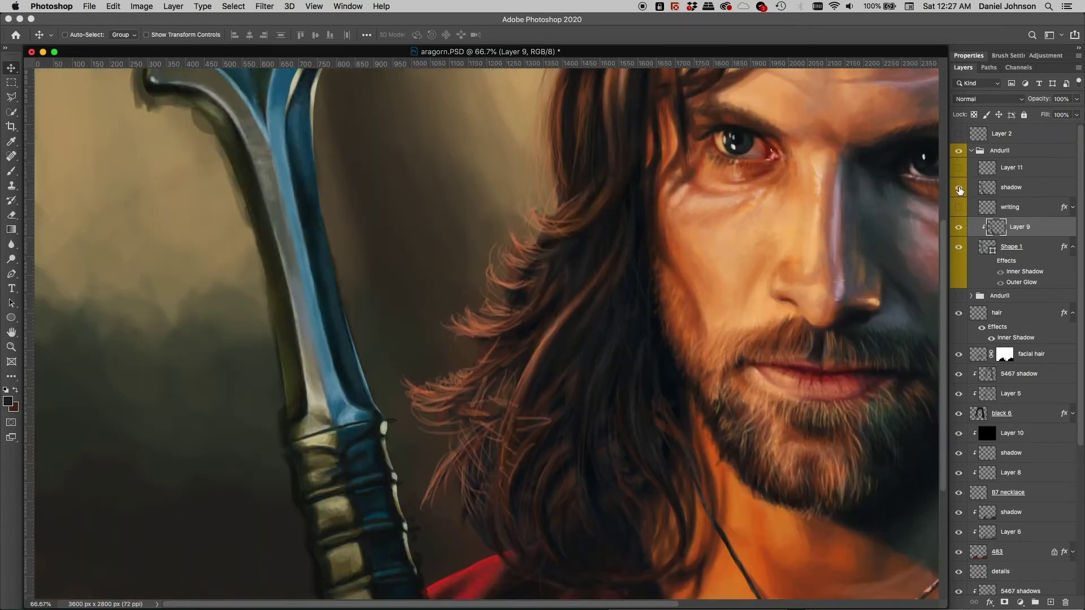
alt+drag(1001, 191, 1012, 198)
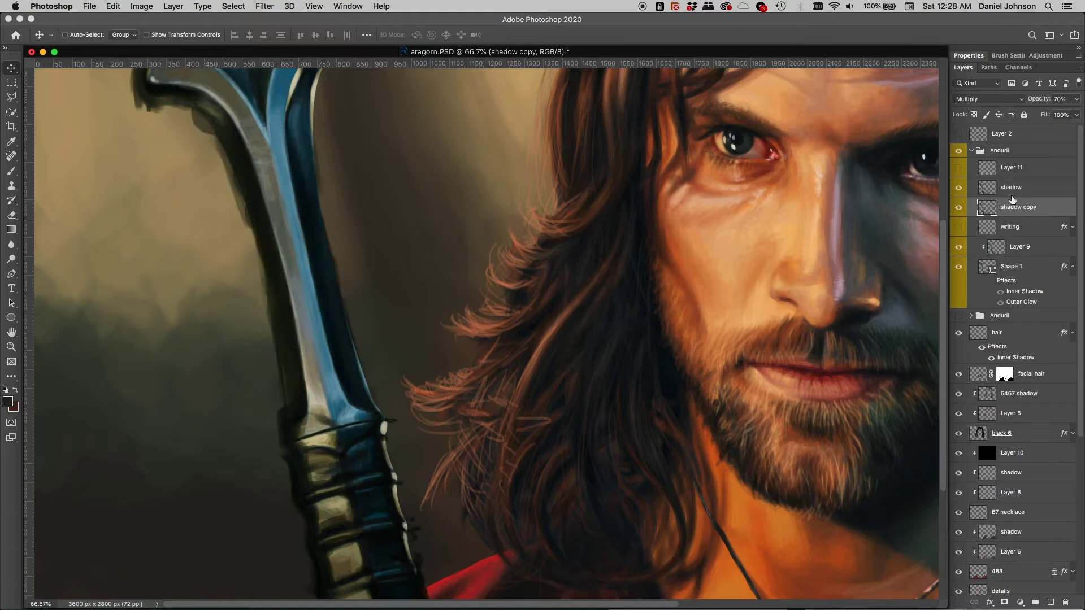
key(super+z)
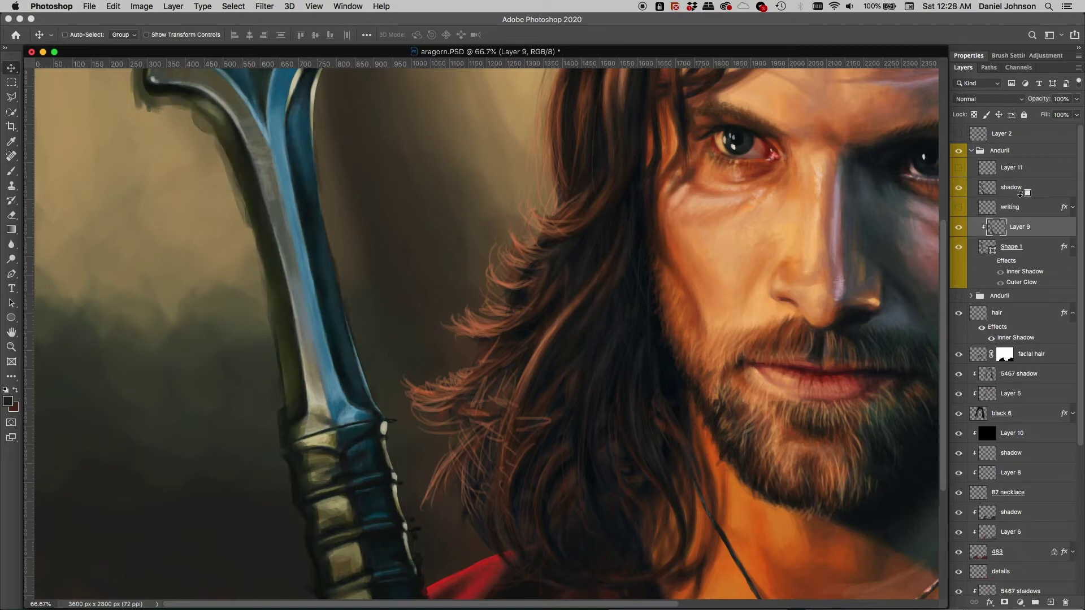
alt+click(1020, 195)
alt+click(1024, 217)
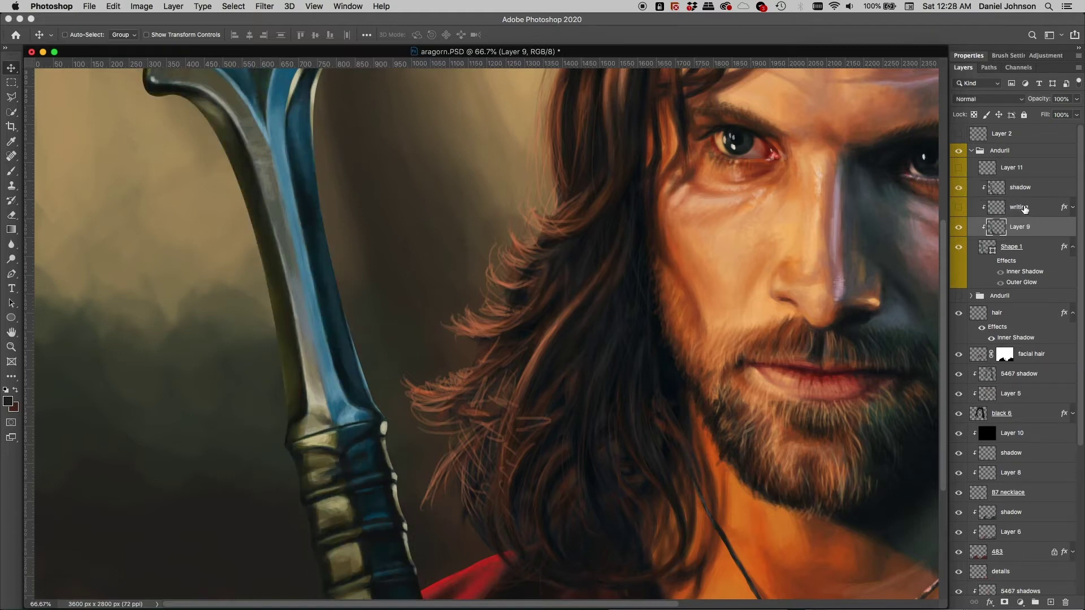
Step: Select the clipped shadow layer and review its Multiply blend mode and opacity settings
click(1004, 192)
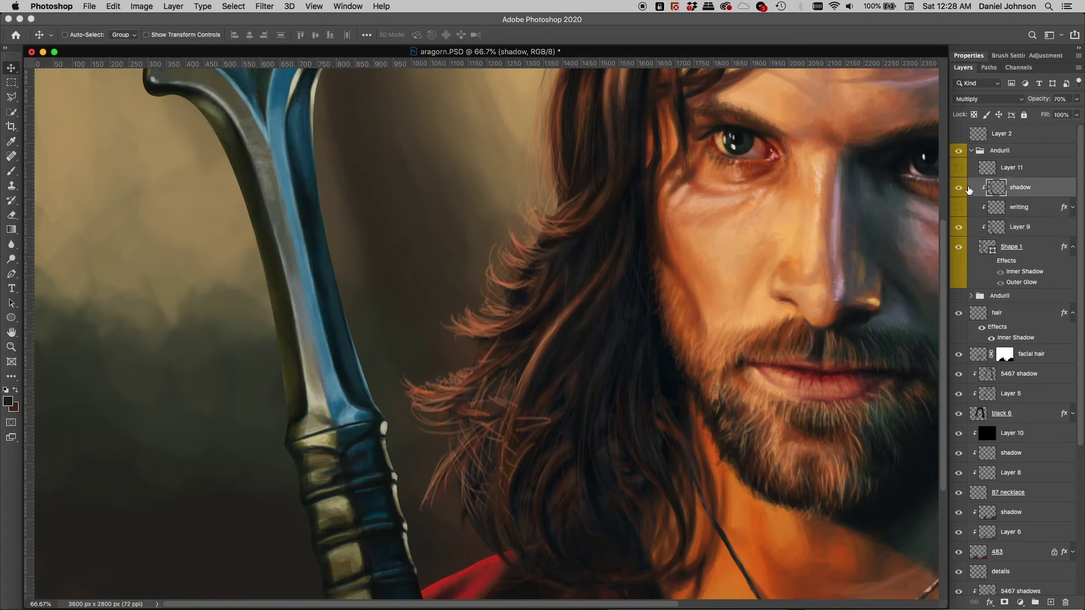
click(1021, 102)
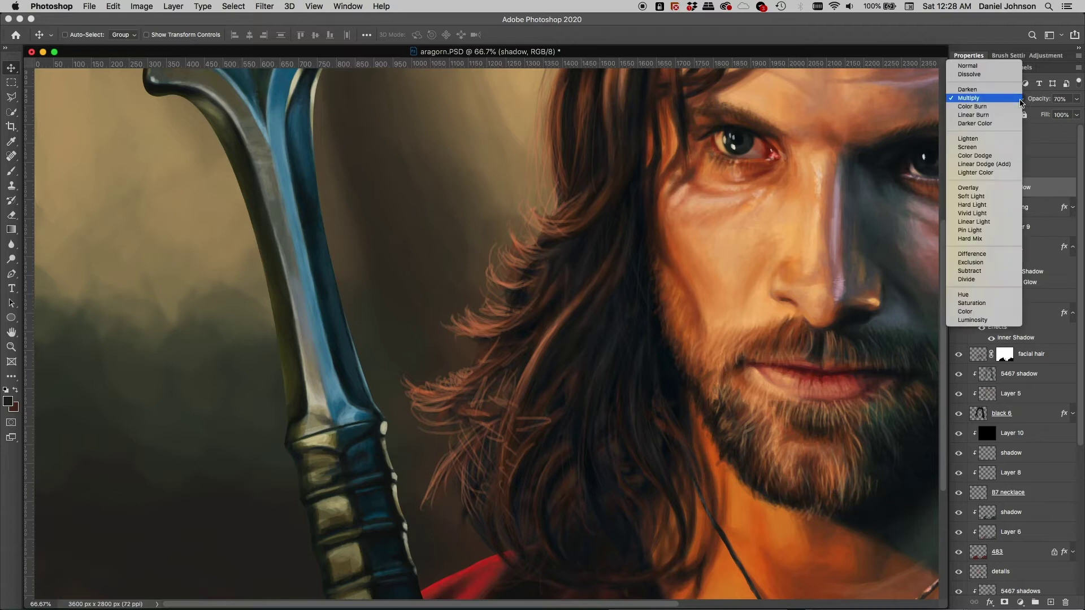
click(986, 100)
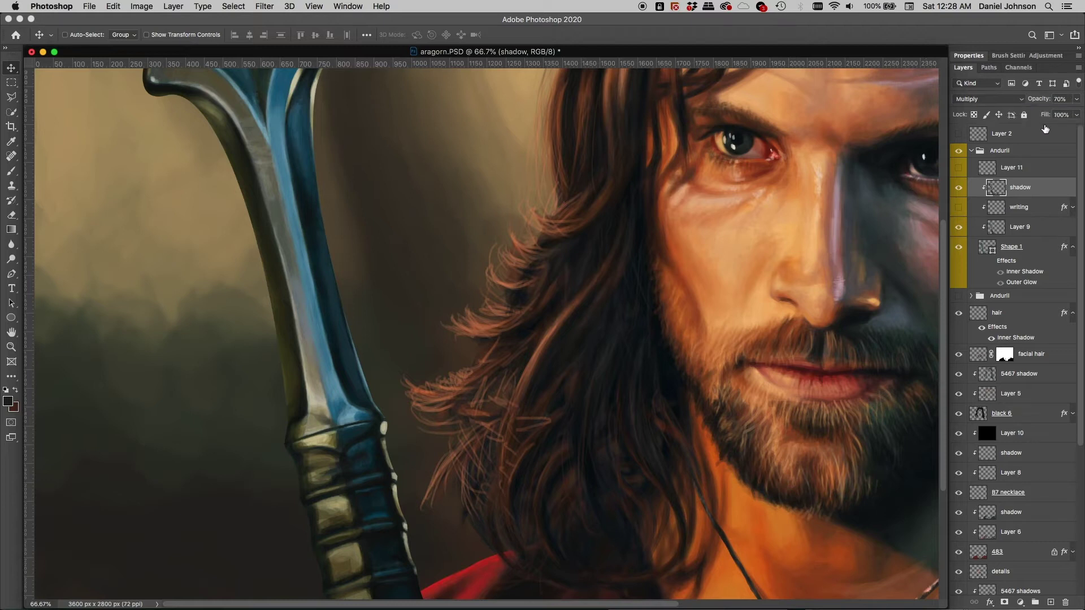
click(1077, 100)
drag(1062, 116, 1066, 115)
key(super+z)
Step: Browse the gray and near-black swatches in the PANTONE solid coated library for shadow colors and cancel without choosing one
click(7, 401)
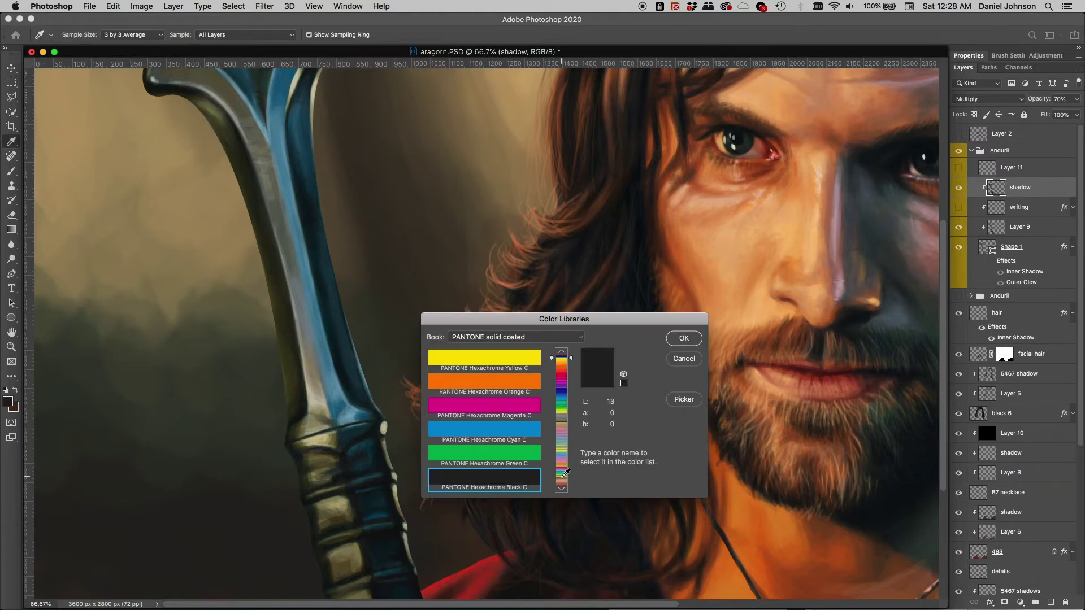
click(563, 418)
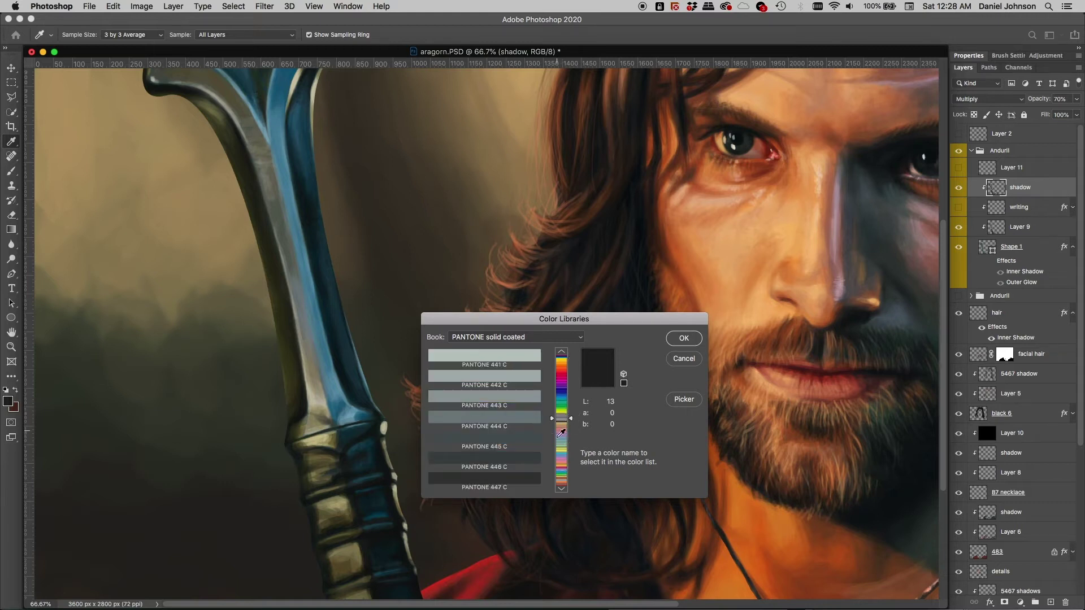
click(561, 352)
click(561, 352)
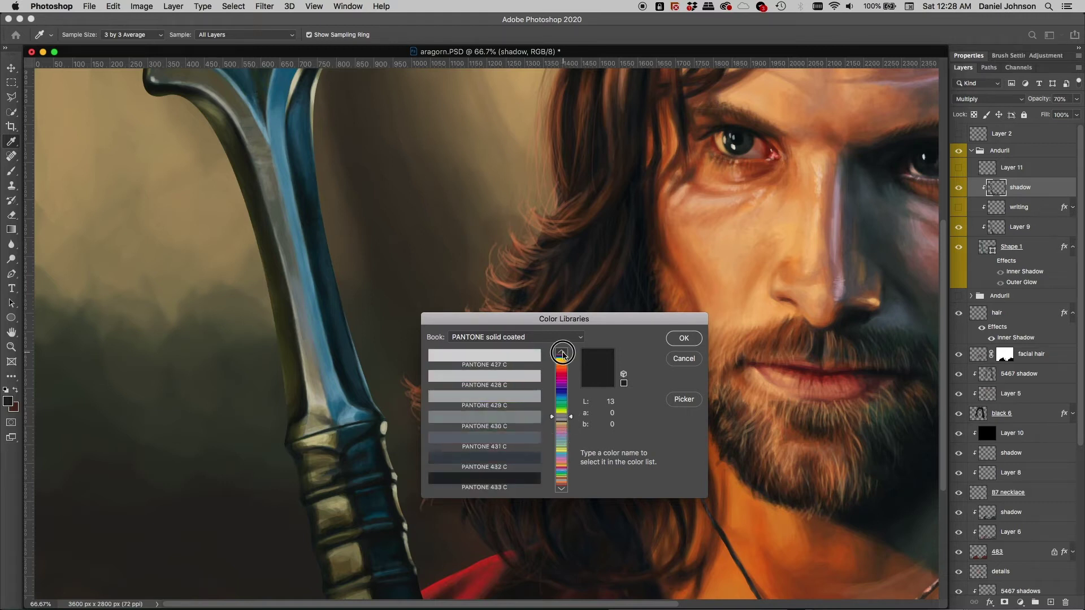
click(562, 489)
click(562, 490)
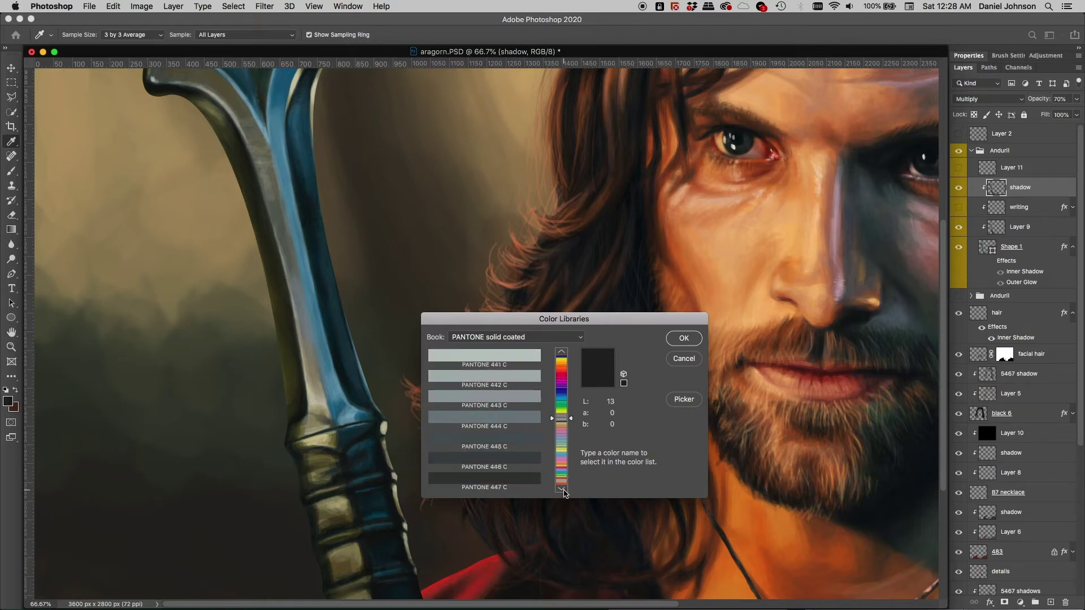
click(562, 489)
click(562, 352)
click(562, 352)
click(562, 352)
click(562, 352)
click(562, 351)
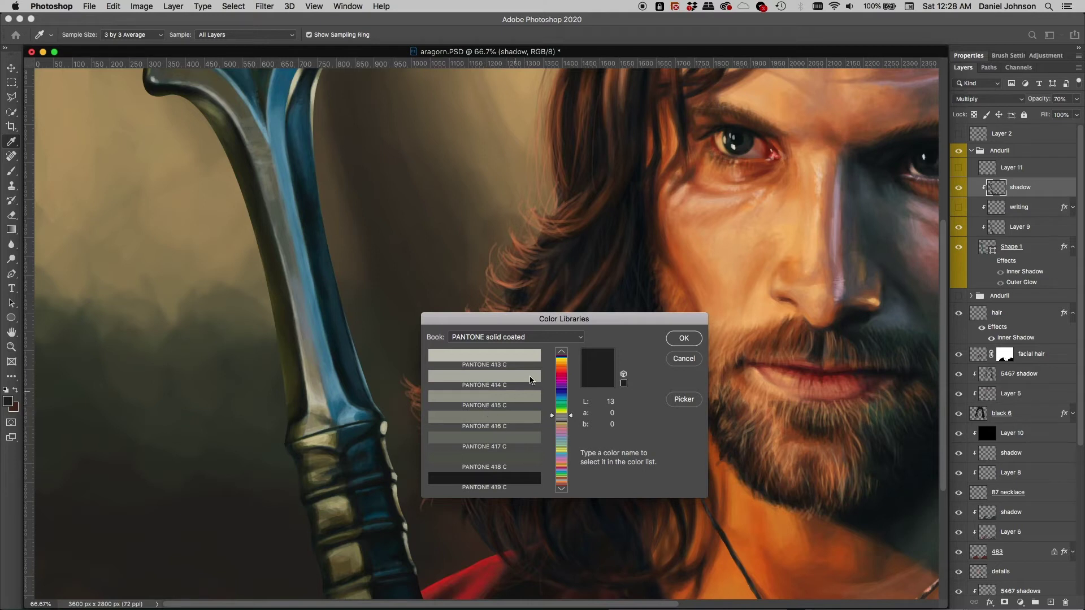
click(562, 352)
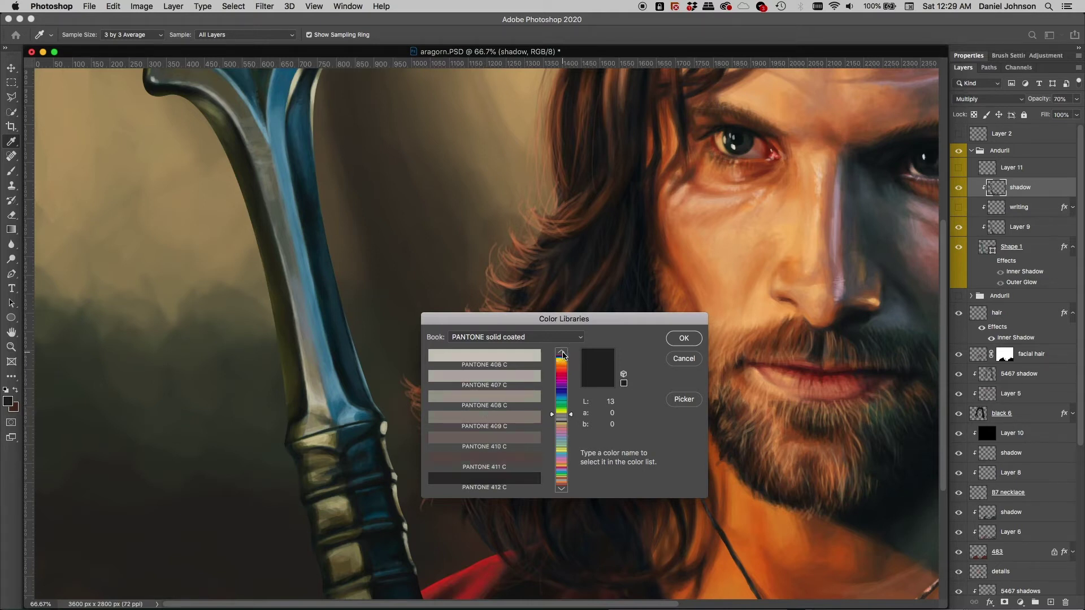
click(561, 489)
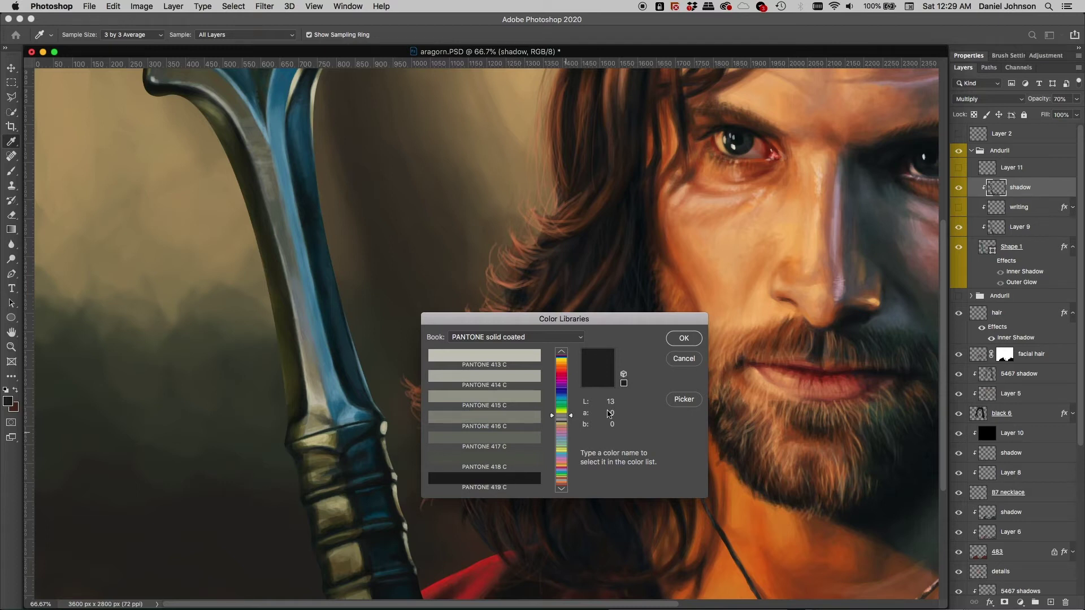
click(684, 358)
Step: Examine the clipped shadow painting along the sword from the pommel down the grip to the crossguard
key(v)
drag(427, 314, 469, 355)
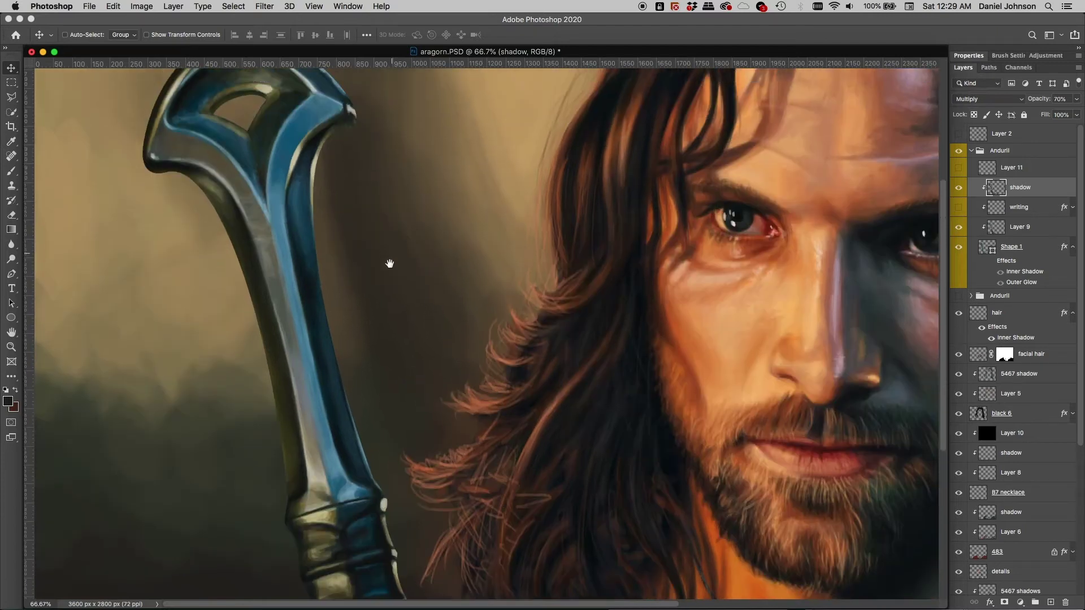
scroll(421, 281, down, 6)
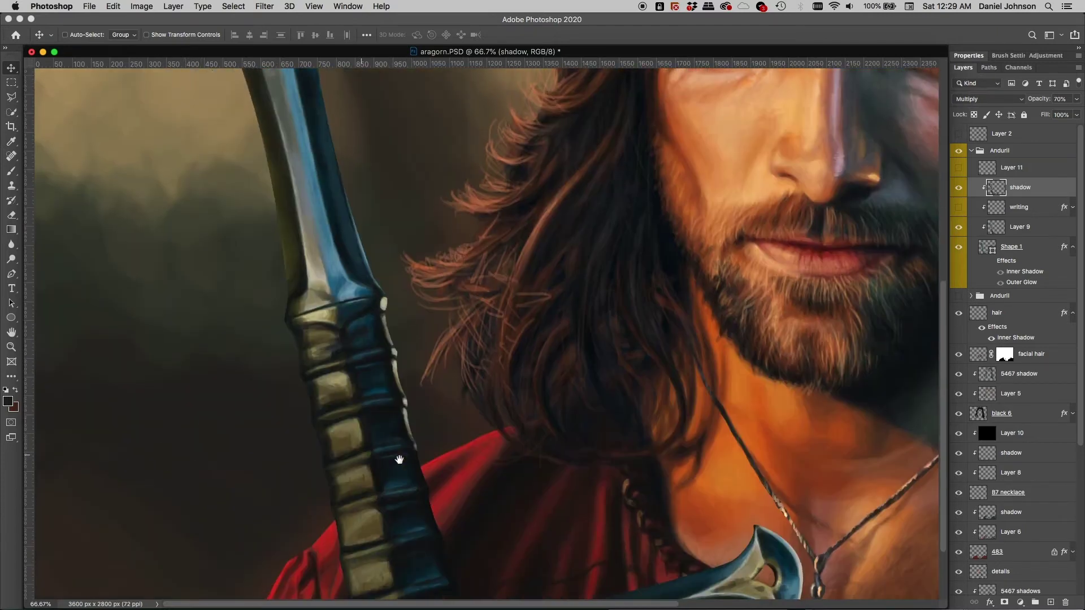
scroll(508, 450, up, 4)
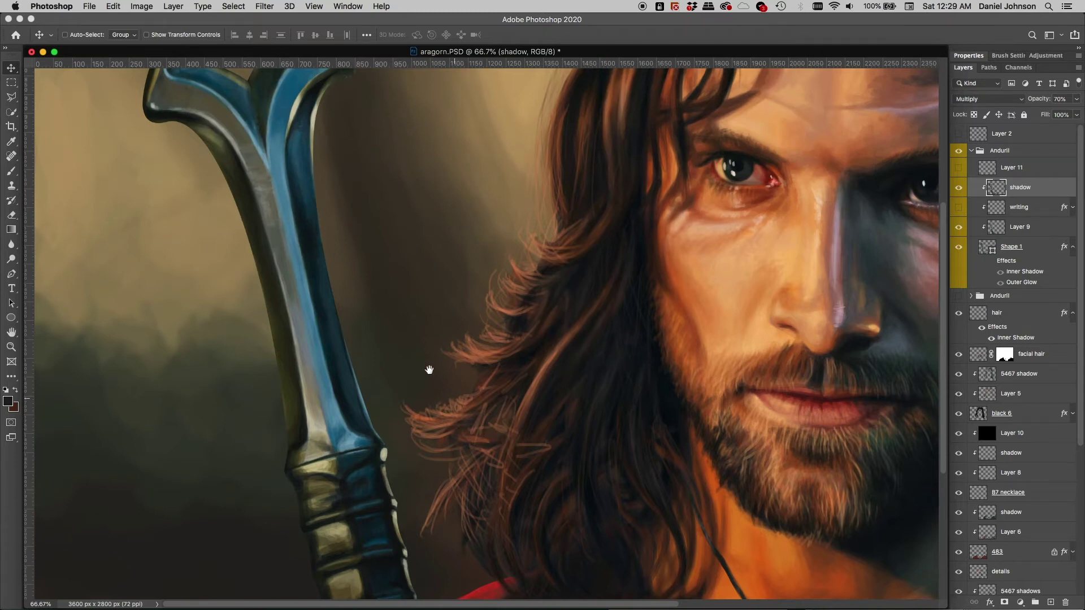
scroll(427, 373, up, 1)
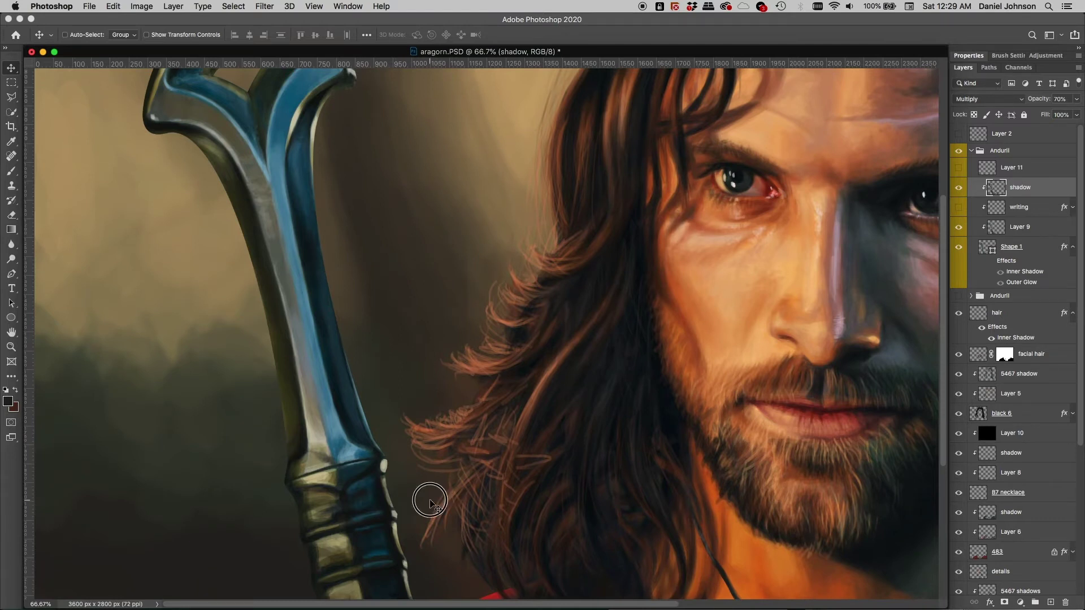
drag(431, 503, 405, 331)
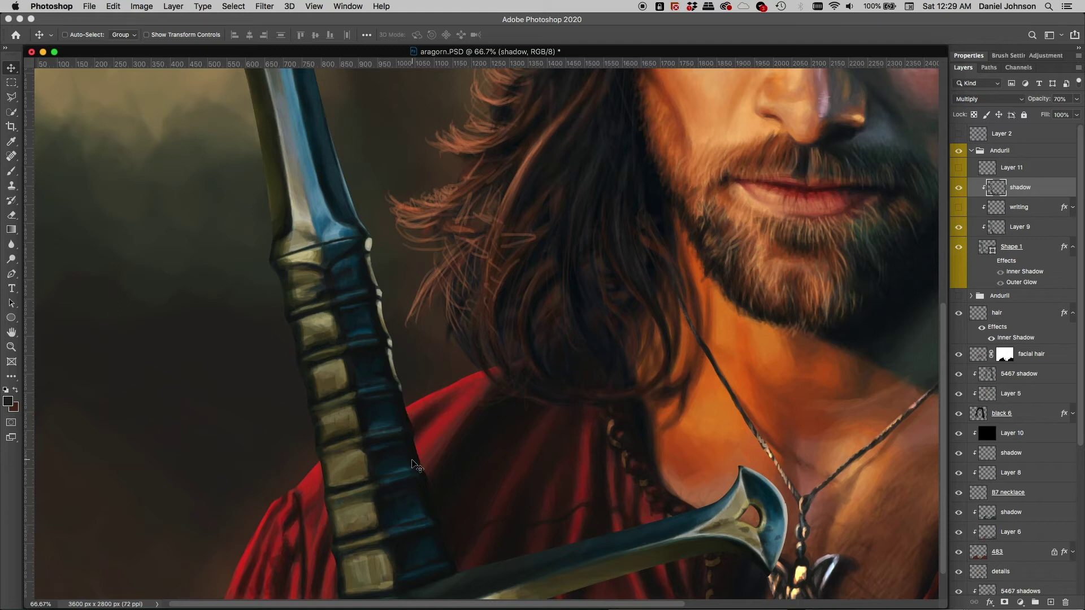
scroll(435, 424, left, 3)
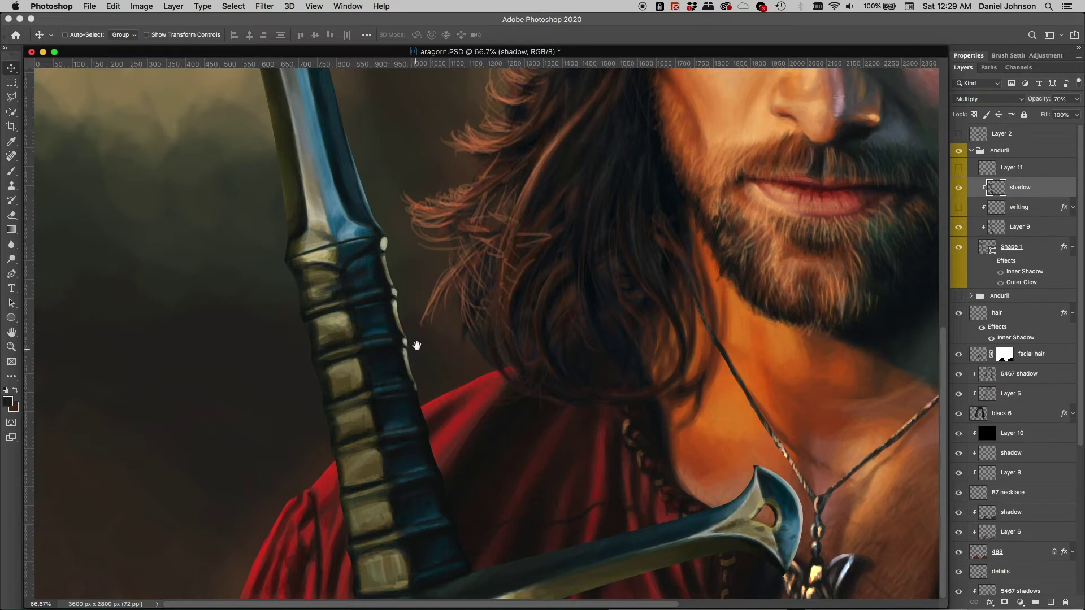
Step: Set the Anduril group's shadow layer blend mode to Normal
scroll(489, 471, up, 5)
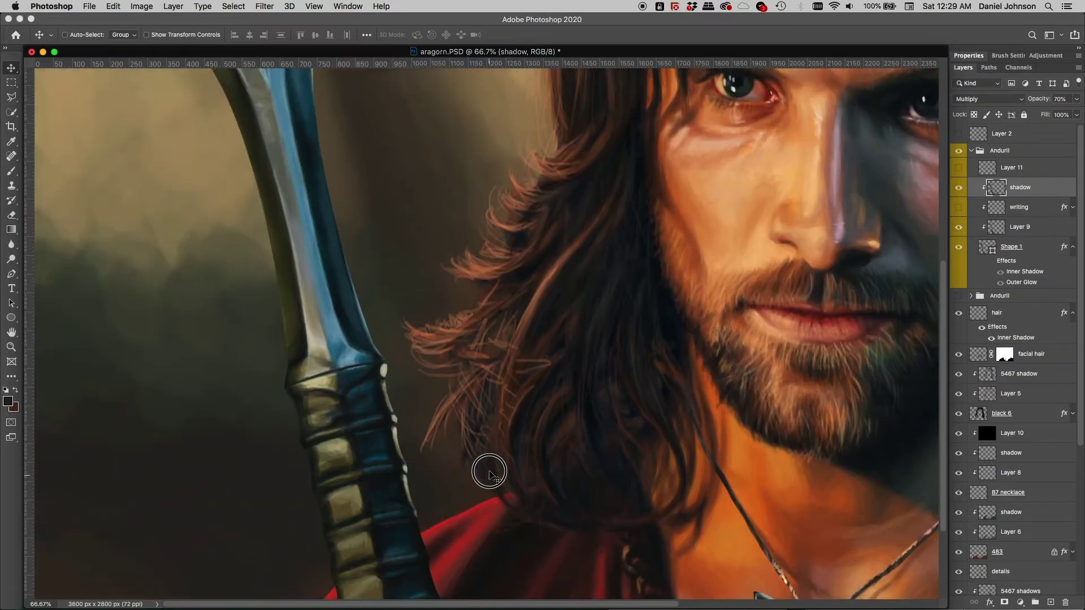
click(984, 100)
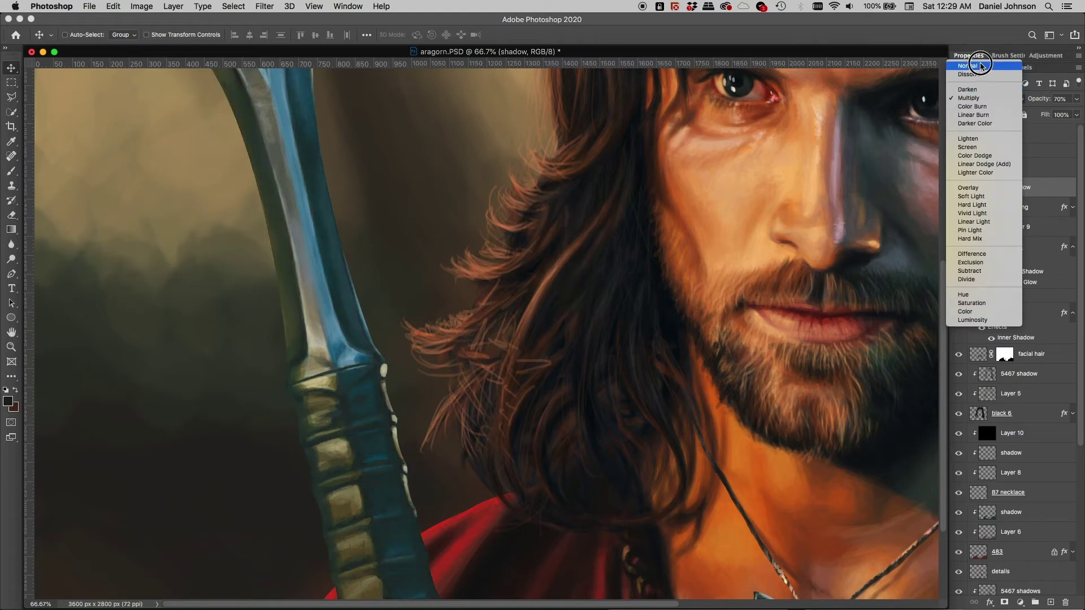
click(980, 66)
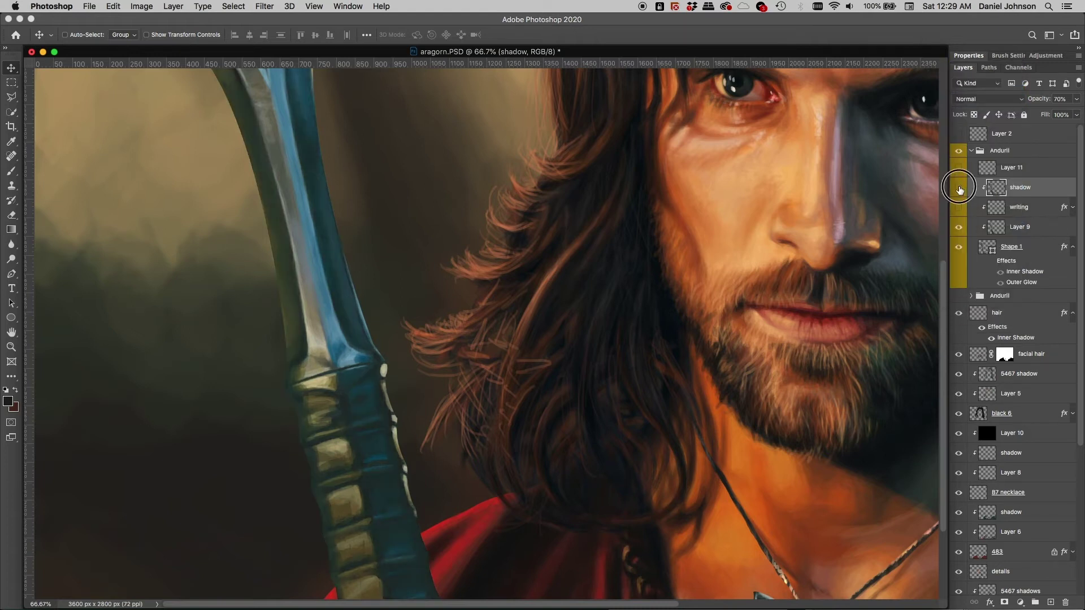
Step: Toggle the shadow layer's visibility to compare its Normal-mode shading on the sword, and restore its blend mode to Multiply
click(959, 187)
click(958, 187)
click(958, 187)
click(958, 188)
click(959, 189)
click(958, 188)
click(958, 189)
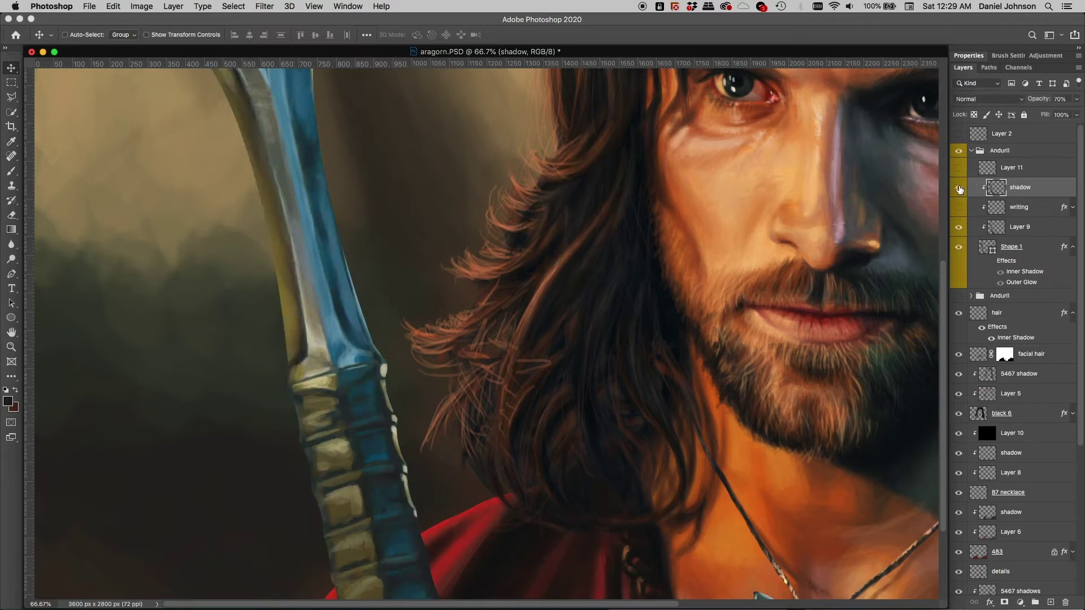
click(958, 188)
click(959, 188)
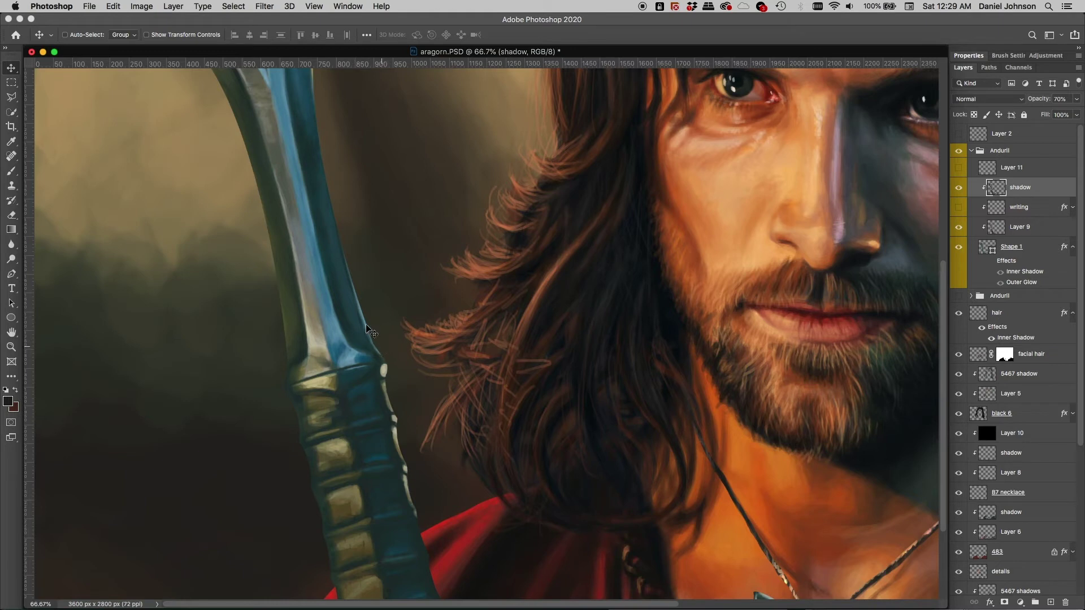
click(1021, 101)
click(977, 126)
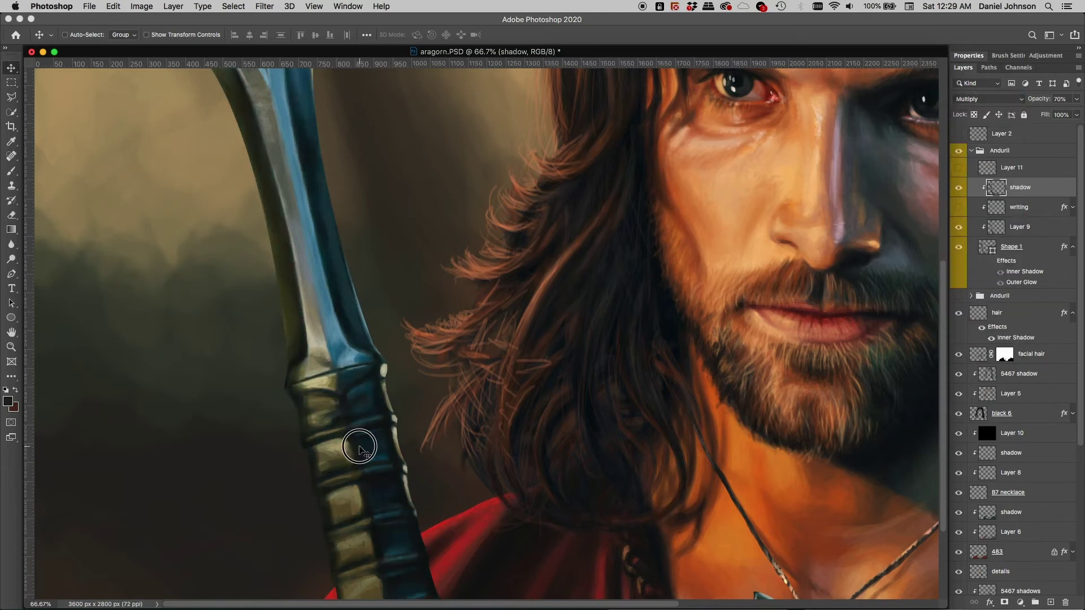
Step: Examine the Multiply shadow shading along the sword from the grip up to the pommel
drag(359, 446, 378, 338)
drag(400, 431, 380, 319)
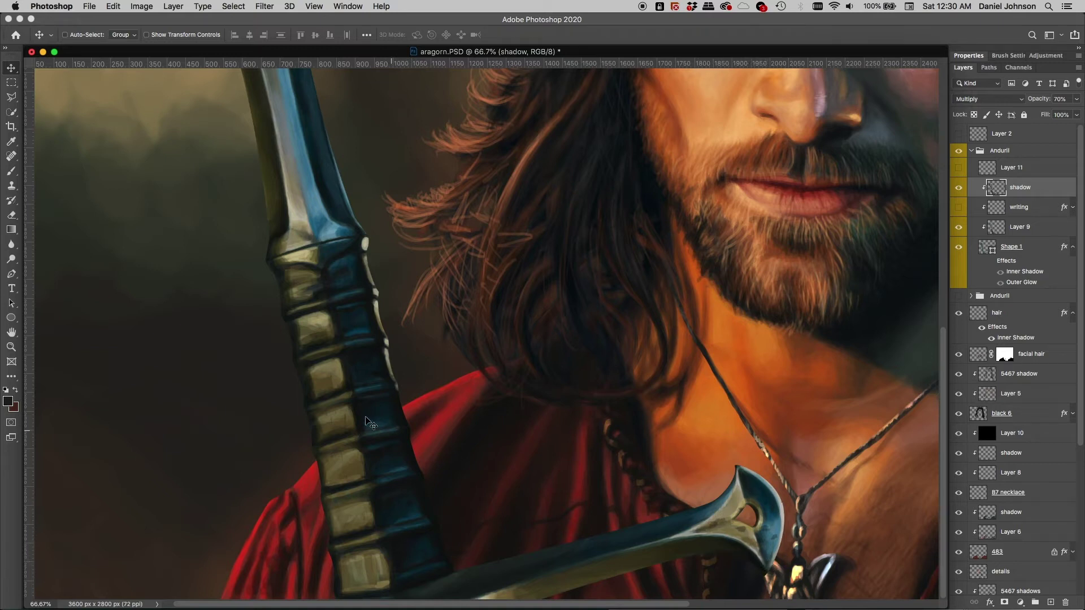
drag(366, 387, 399, 441)
scroll(390, 389, up, 3)
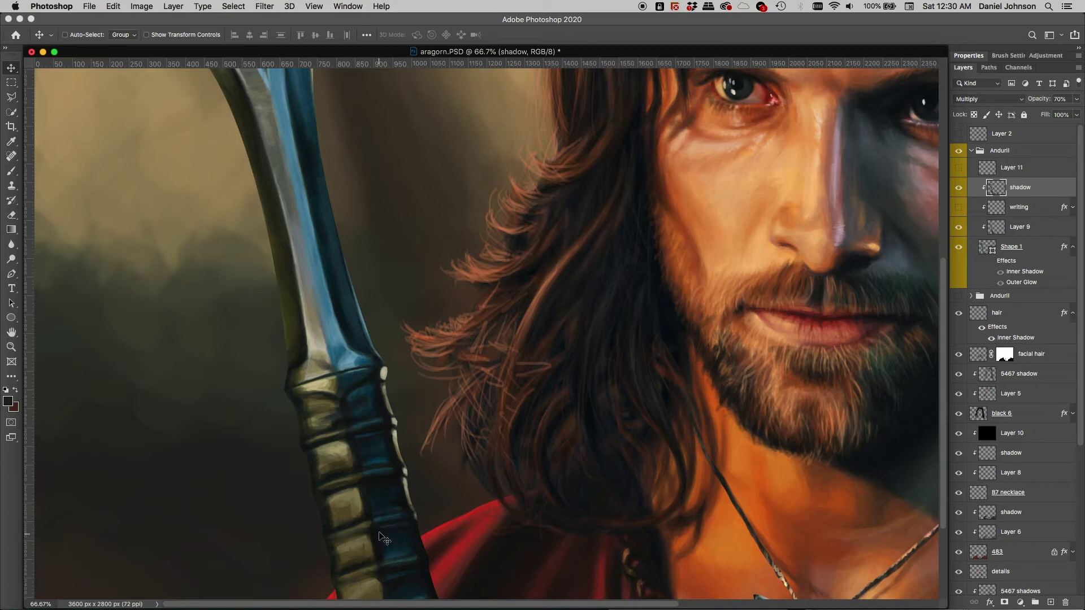
drag(346, 341, 382, 452)
scroll(382, 452, up, 5)
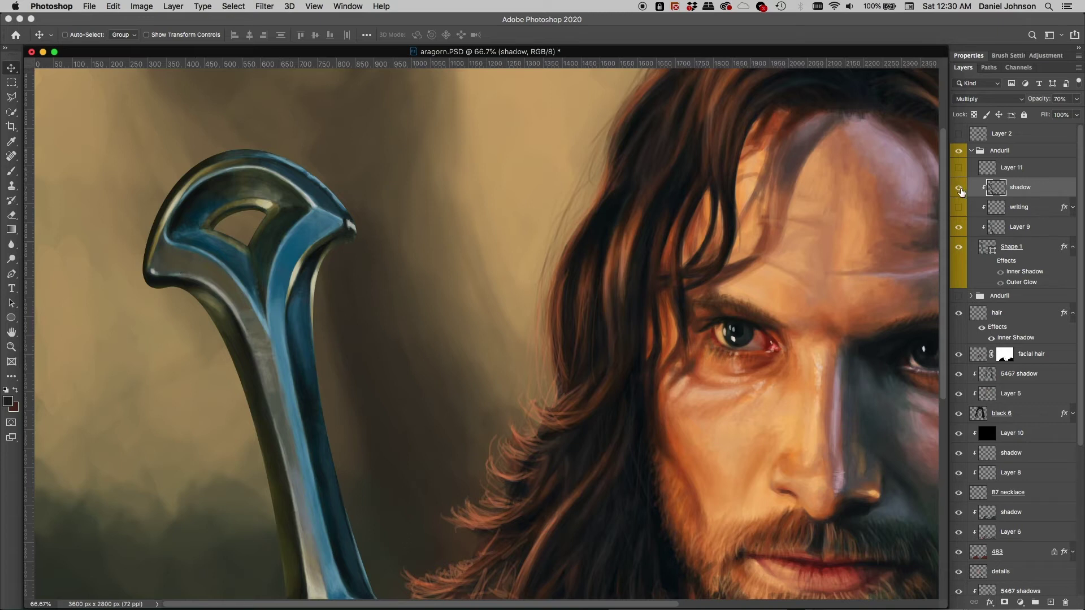
Step: Hide and show the shadow layer repeatedly to compare the pommel with and without its Multiply shading
click(958, 188)
click(958, 188)
click(959, 188)
click(959, 188)
click(959, 189)
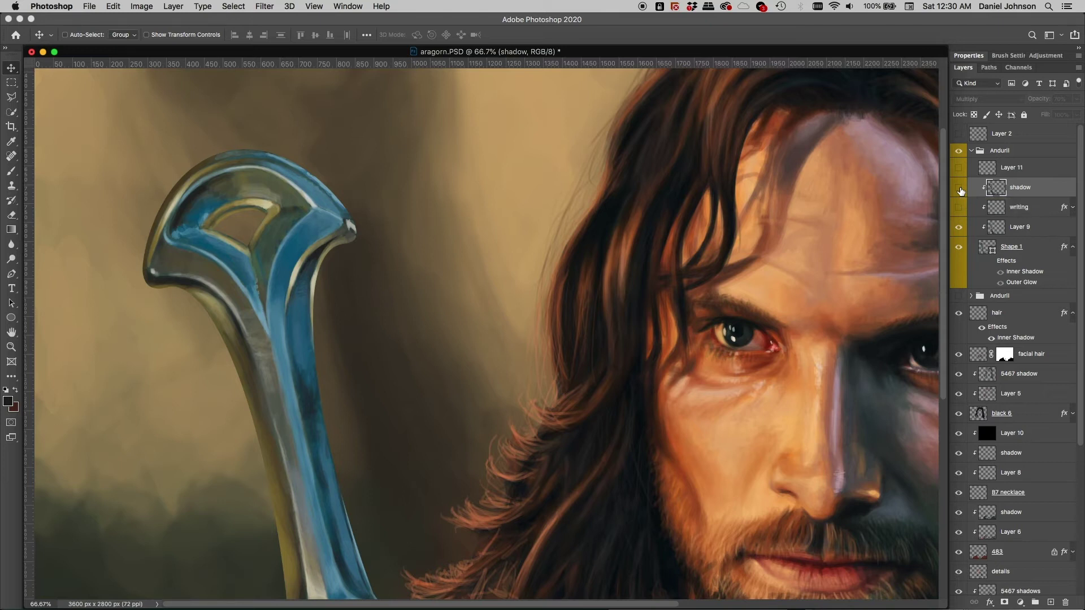
click(958, 189)
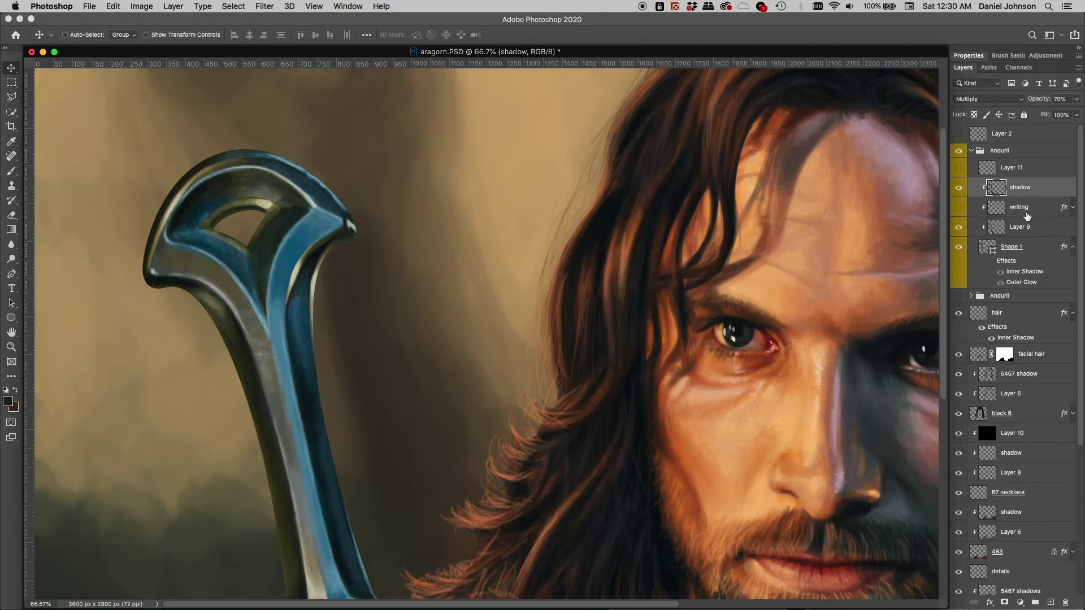
Step: Show the writing layer in the Anduril group with its Bevel & Emboss effect hidden, and select the layer
click(1073, 207)
click(958, 208)
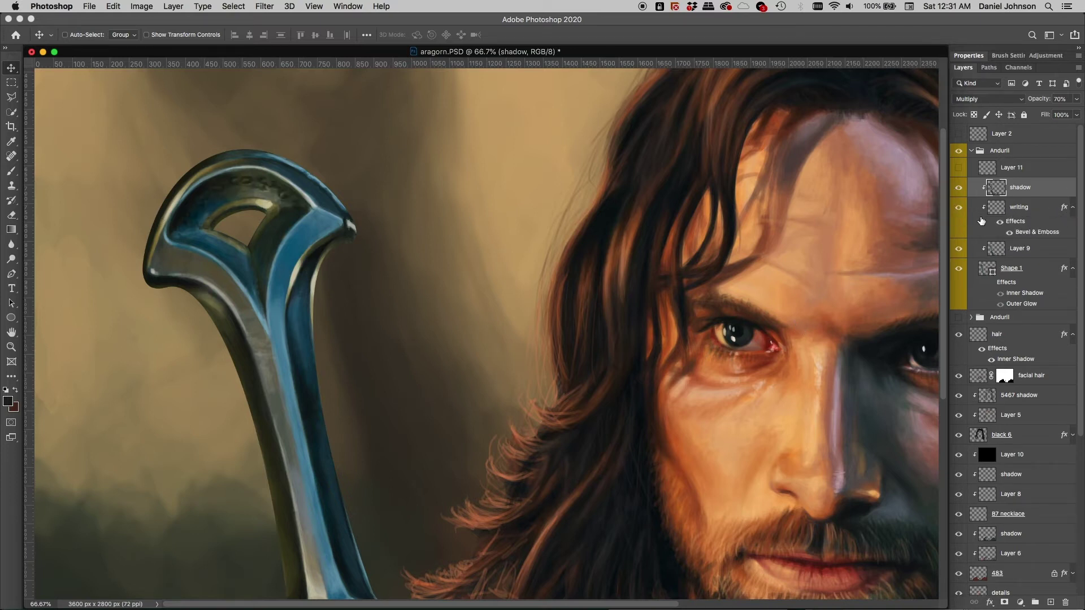
click(999, 223)
click(1025, 214)
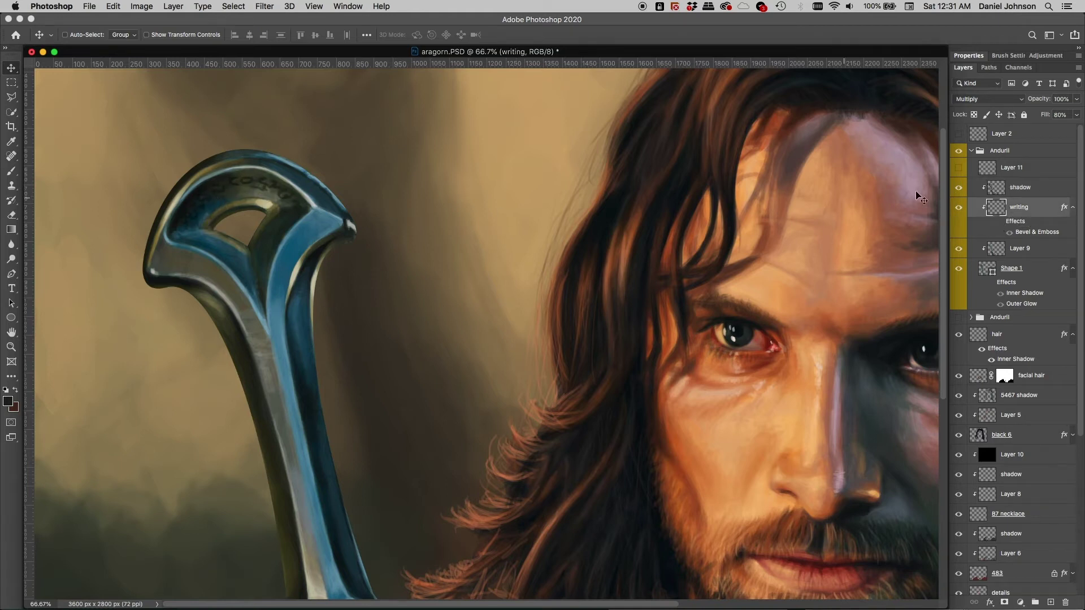
Step: Review the writing layer's Multiply blend mode and raise its fill to 100%
click(1002, 100)
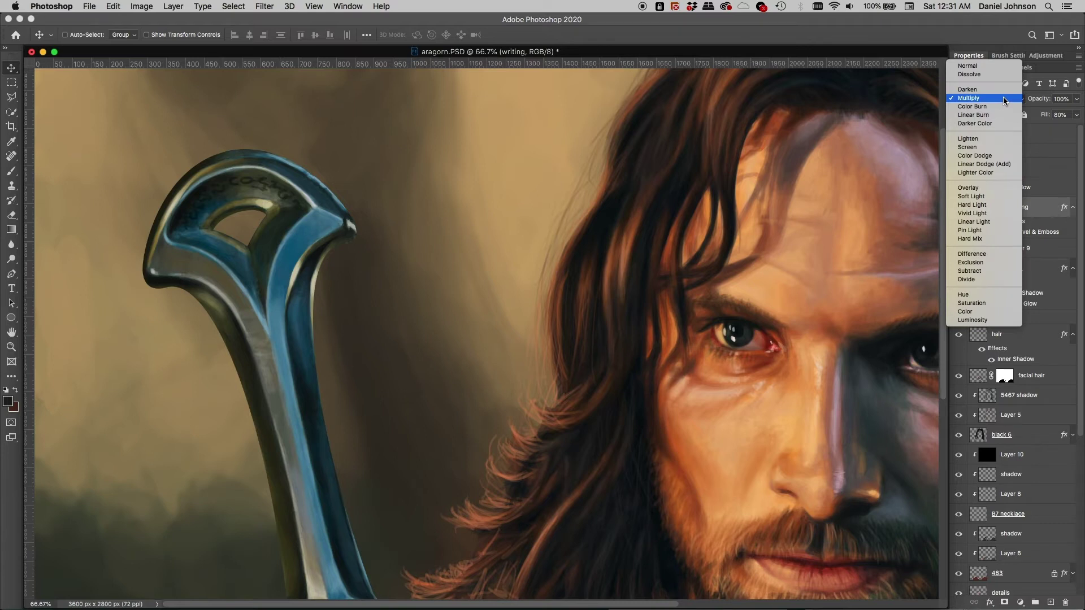
click(1005, 100)
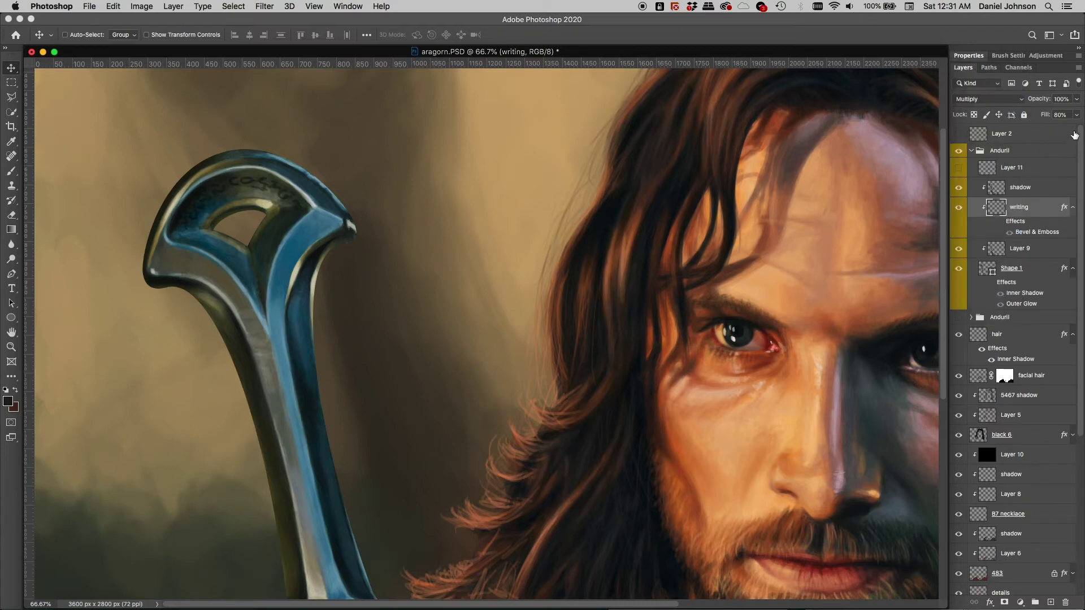
click(1077, 115)
drag(1067, 131, 1077, 130)
Step: Try the writing layer in Normal blend mode and return it to Multiply
click(985, 99)
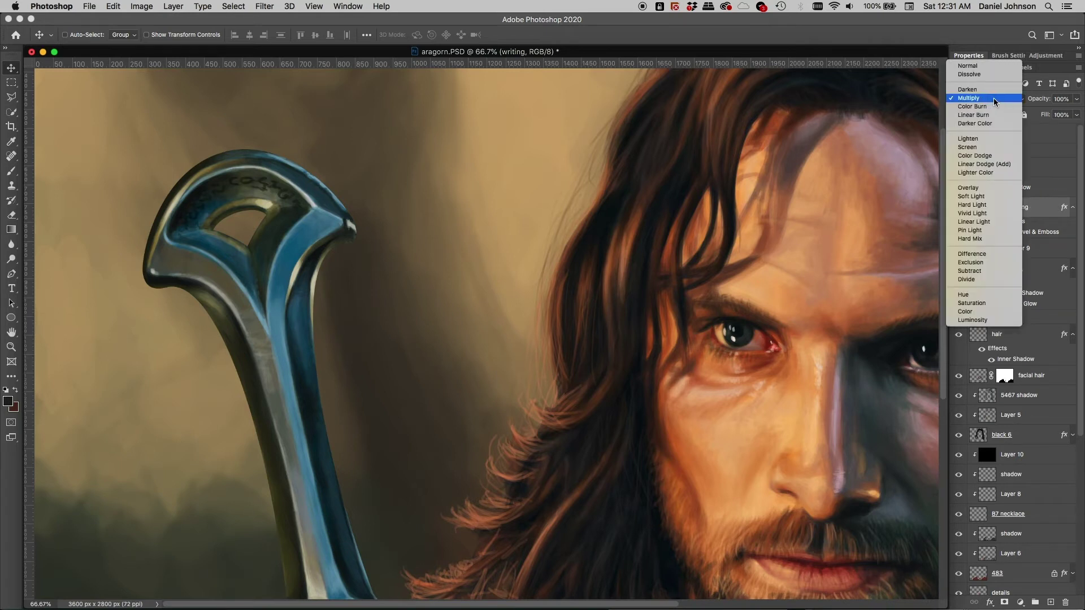
click(971, 68)
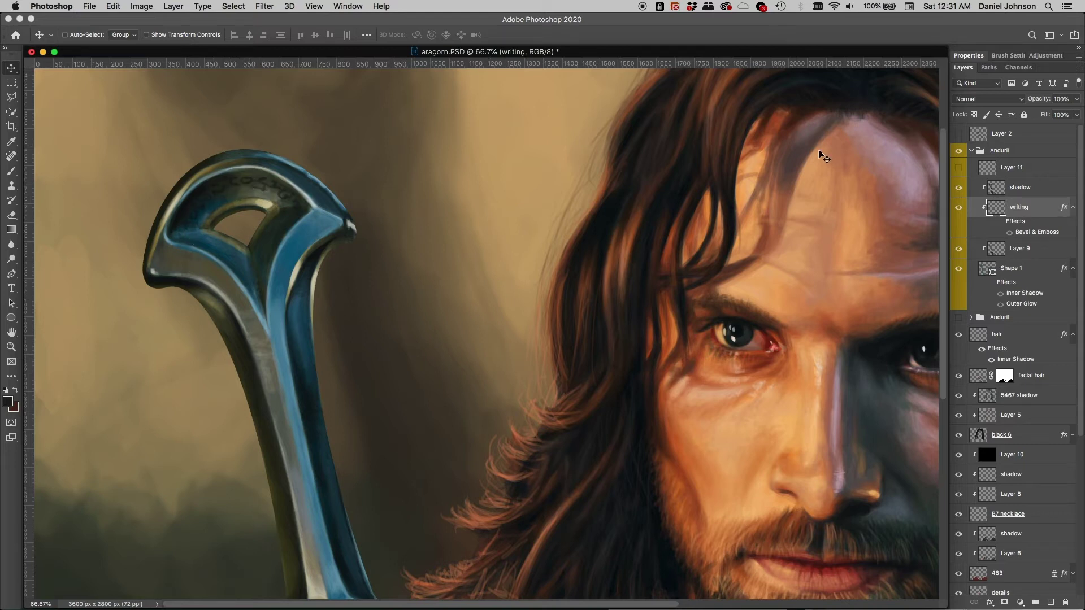
click(1007, 100)
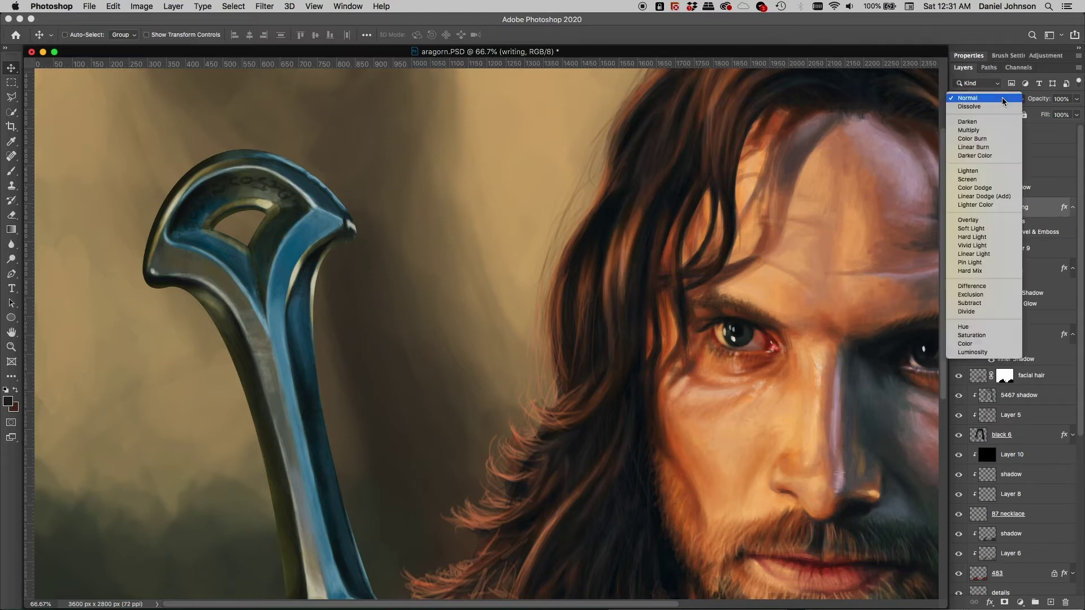
click(988, 131)
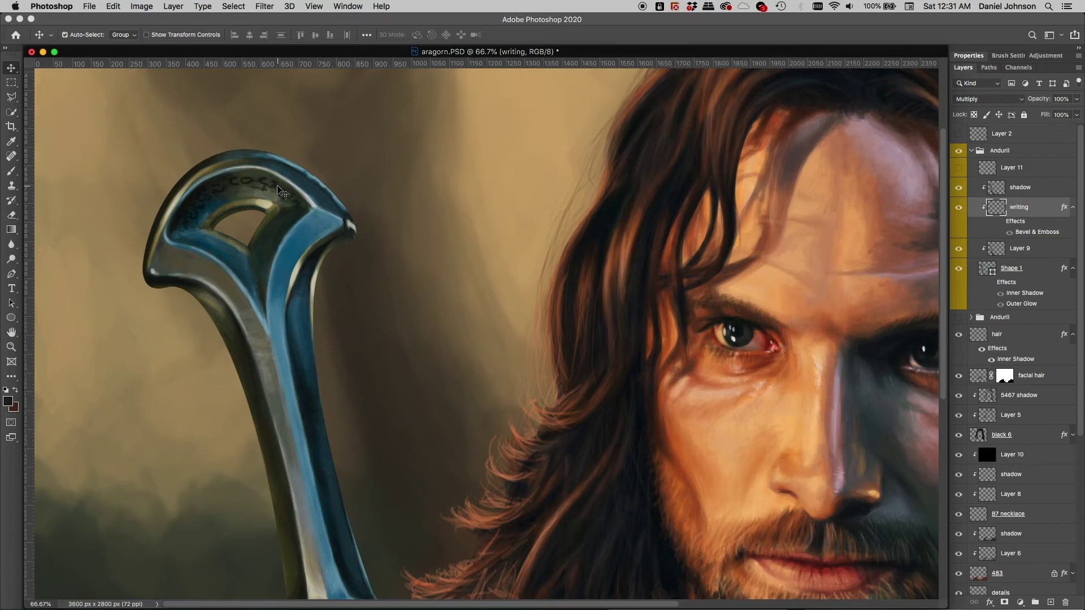
Step: Test the opacity and fill of the pommel's writing layer with its effects hidden, keeping both at 100%
key(super+plus)
drag(225, 185, 468, 295)
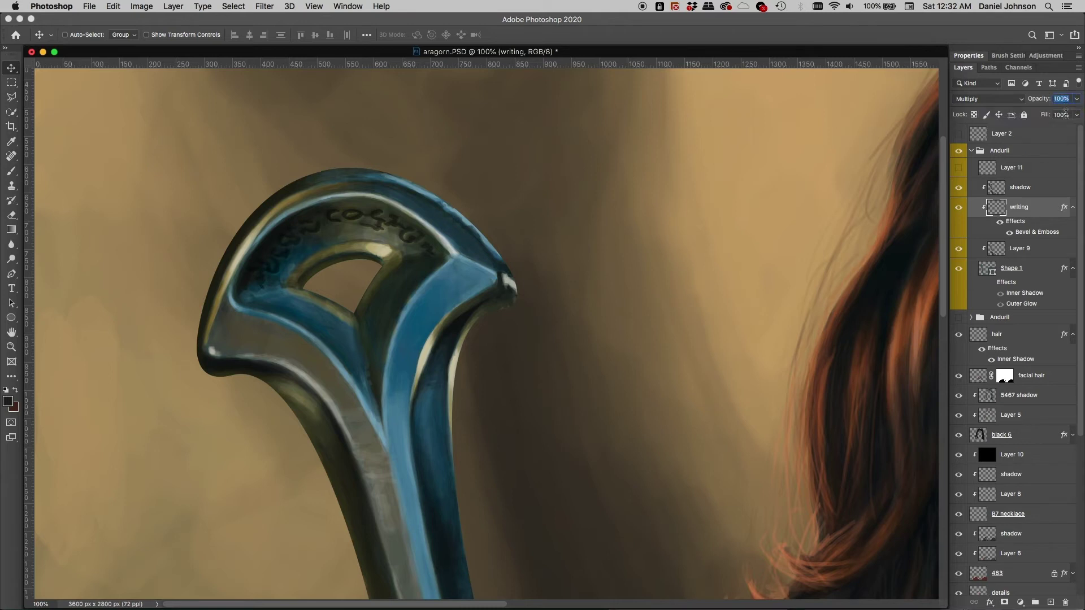
click(1062, 115)
click(1075, 99)
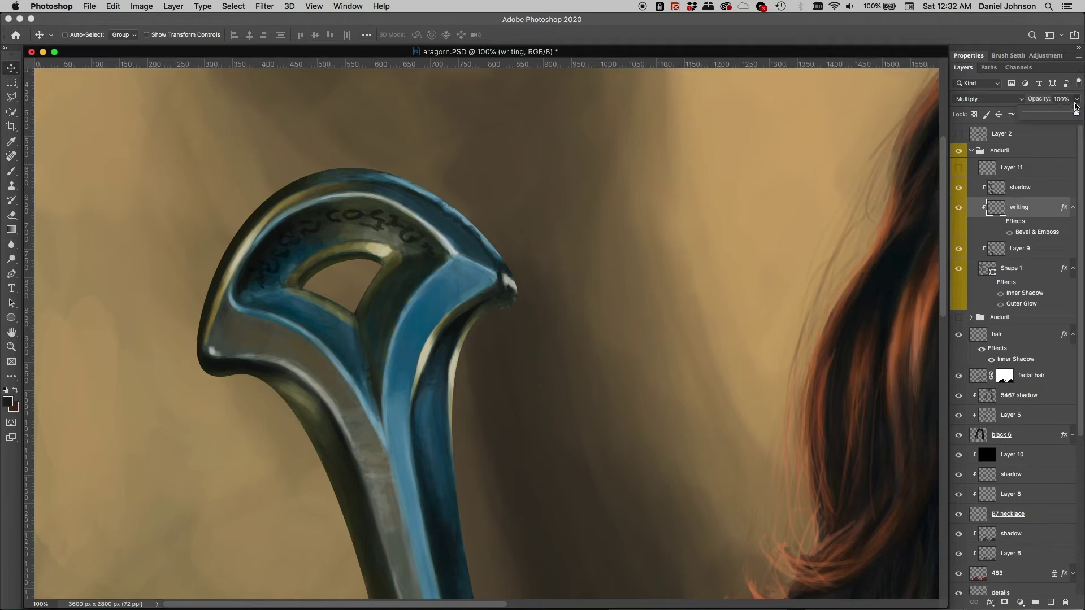
mouse_move(1077, 112)
mouse_down()
mouse_move(1039, 117)
mouse_move(1077, 114)
mouse_up()
click(1077, 115)
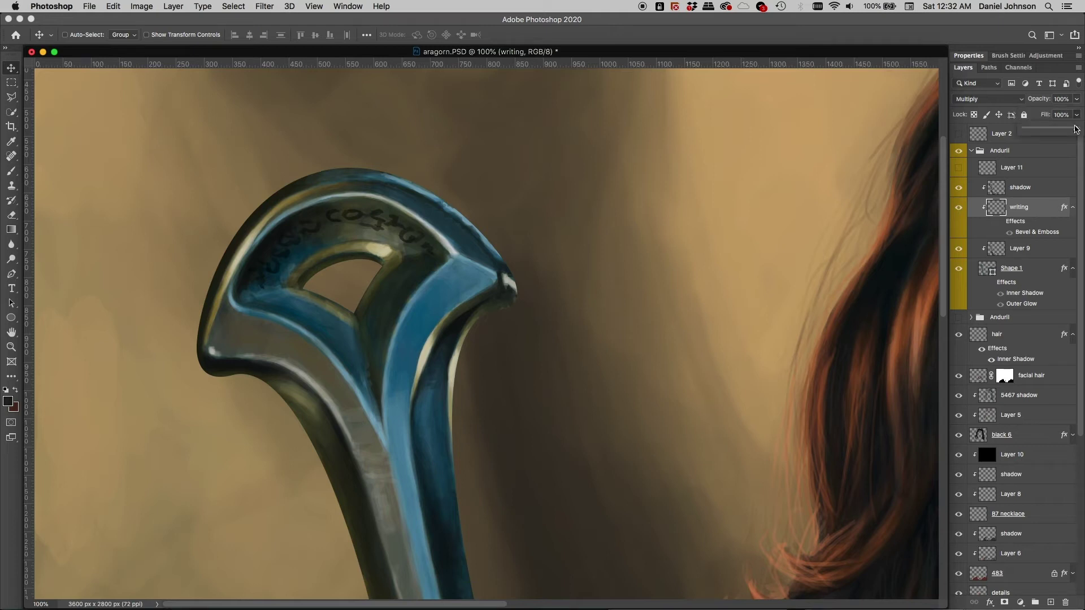
mouse_move(1076, 128)
mouse_down()
mouse_move(1026, 133)
mouse_move(1077, 130)
mouse_up()
click(1078, 152)
Step: Lower the writing layer's opacity with its effects shown and return it to 100%
click(1077, 100)
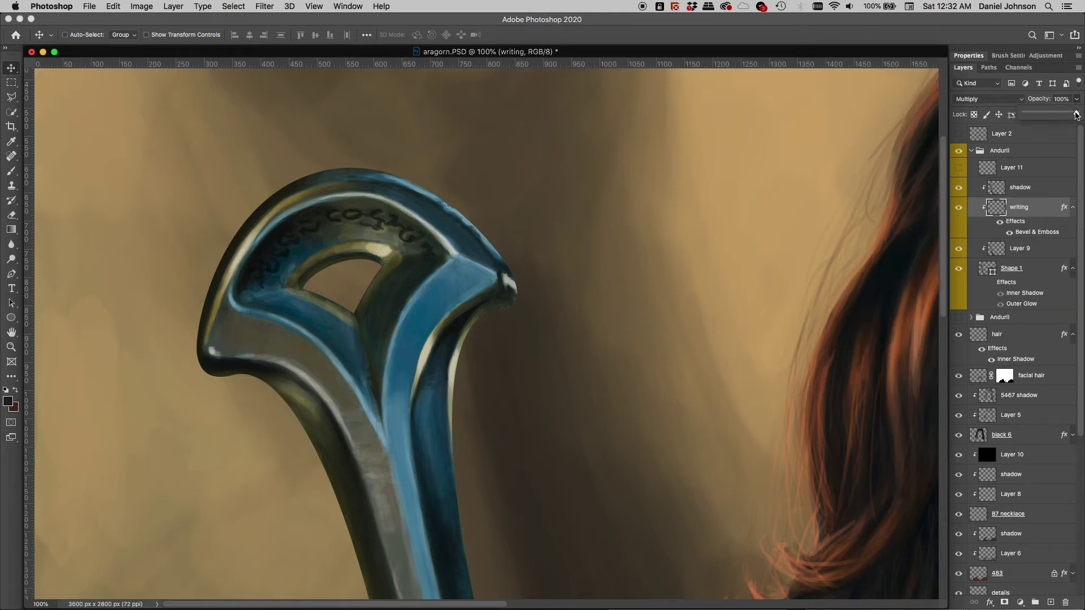
drag(1076, 116, 1069, 117)
mouse_move(1068, 116)
mouse_down()
mouse_move(1051, 115)
mouse_move(1077, 113)
mouse_up()
Step: Try the writing layer's fill at 0% and 100% with its effects shown, and set it to 80%
click(1077, 115)
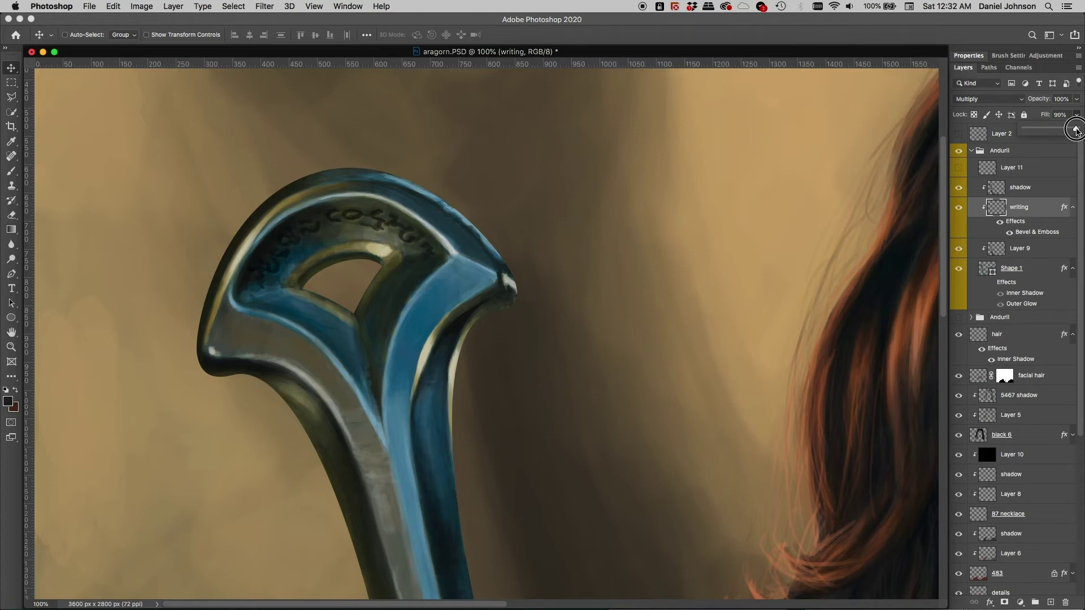
drag(1077, 131, 1025, 131)
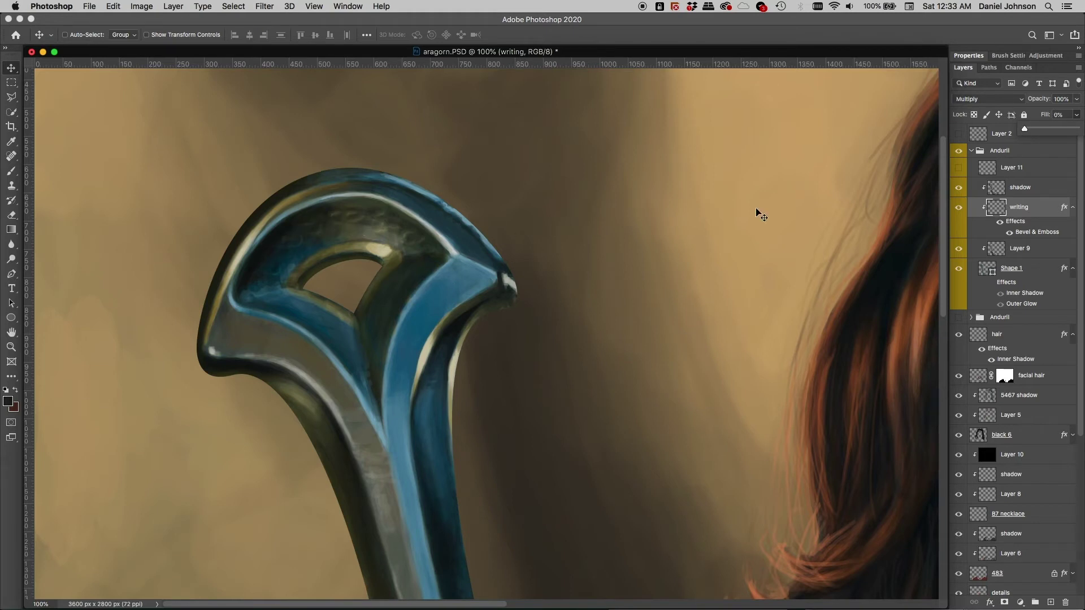
drag(1026, 131, 1079, 131)
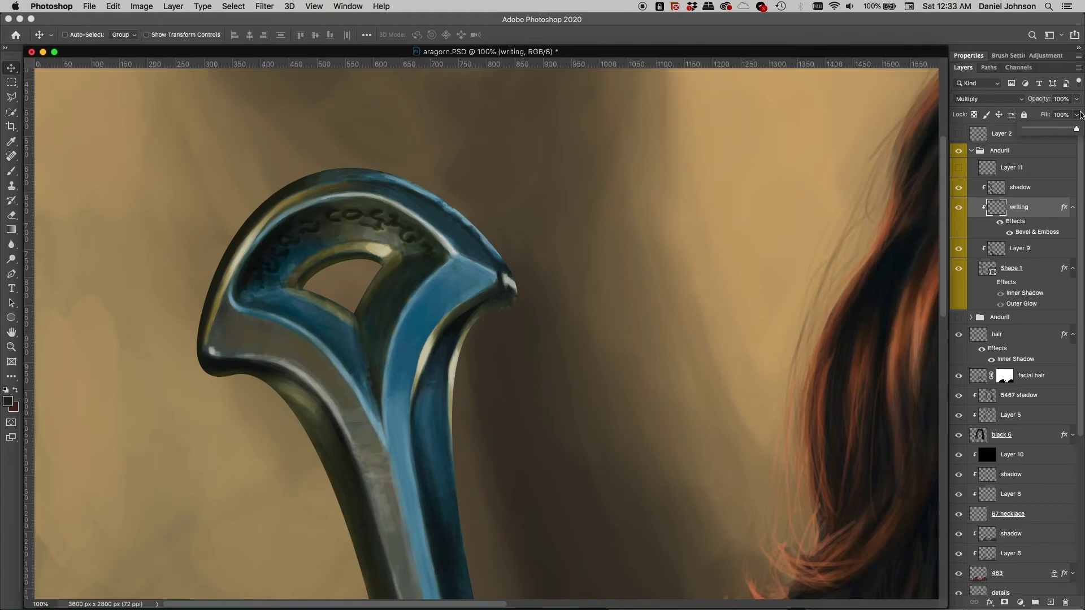
click(1061, 114)
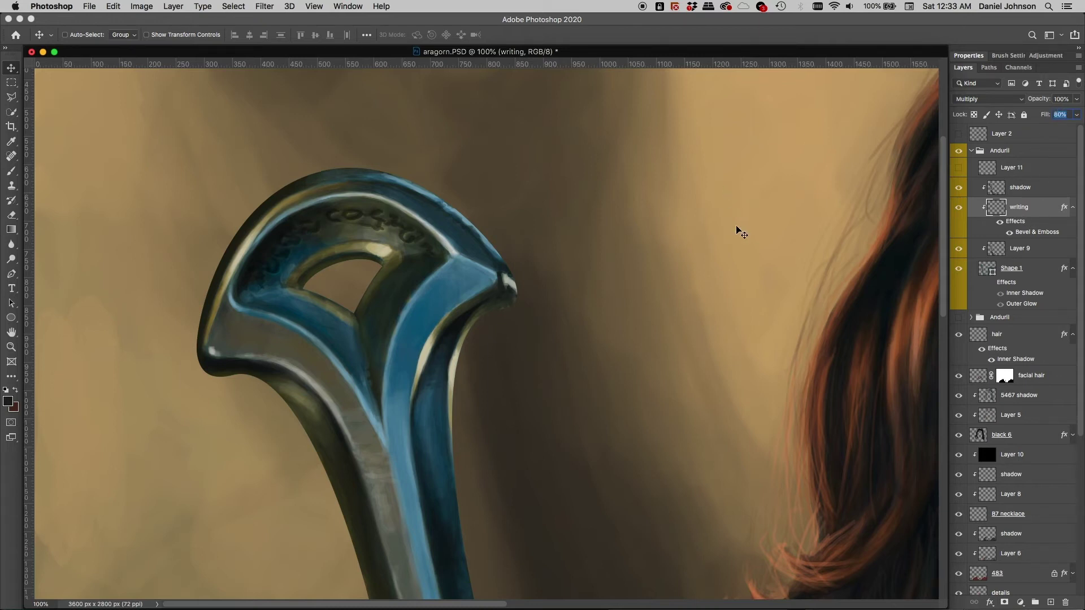
Step: Open the writing layer's Bevel & Emboss settings, try Screen as the highlight mode, and return it to Color Dodge
double_click(1037, 232)
drag(650, 198, 569, 108)
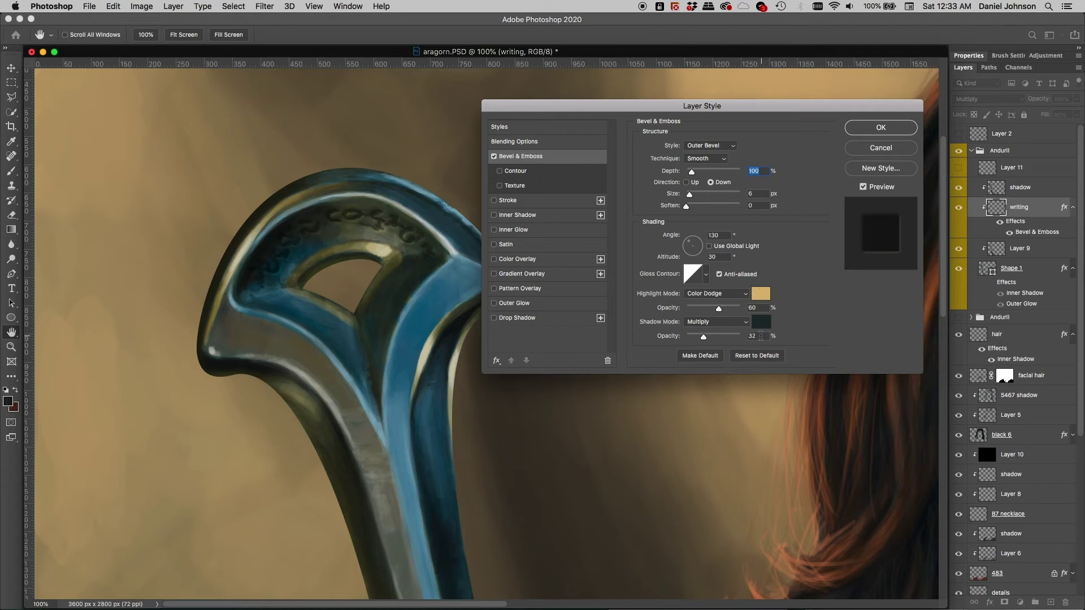
click(724, 293)
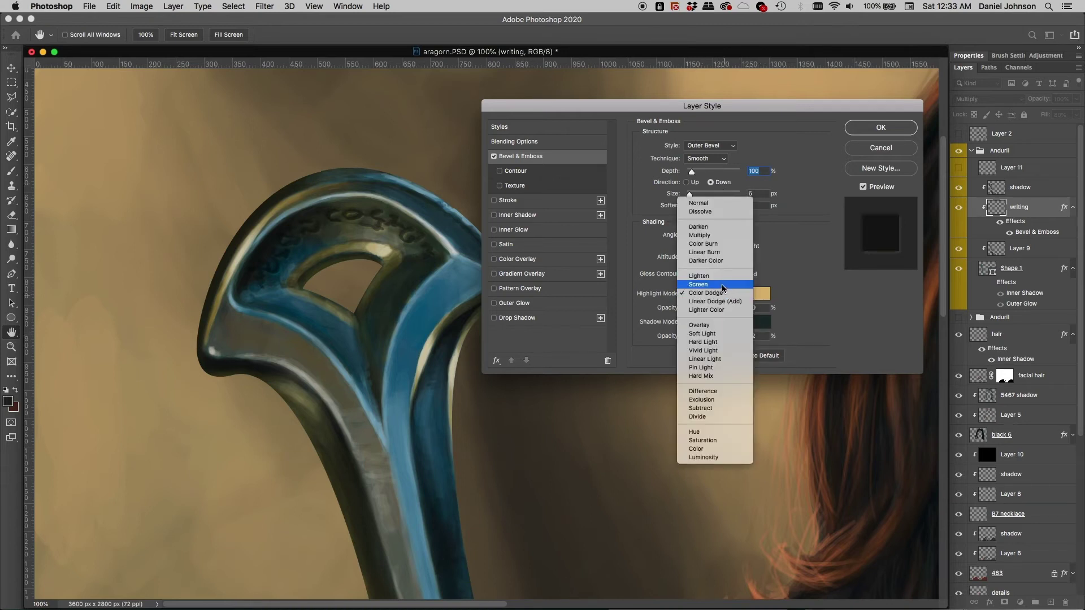
click(705, 285)
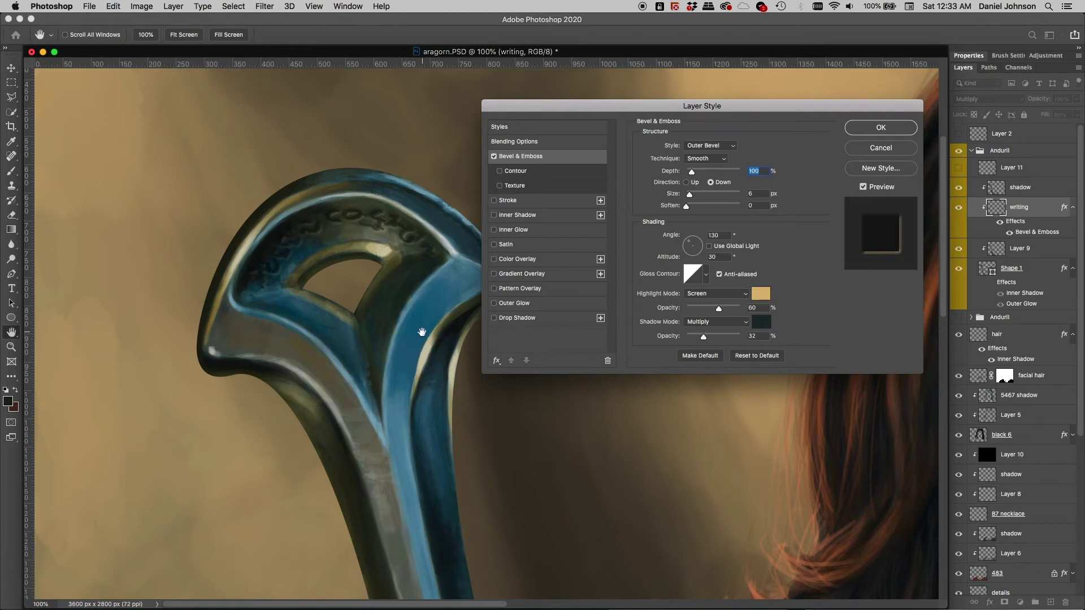
click(720, 299)
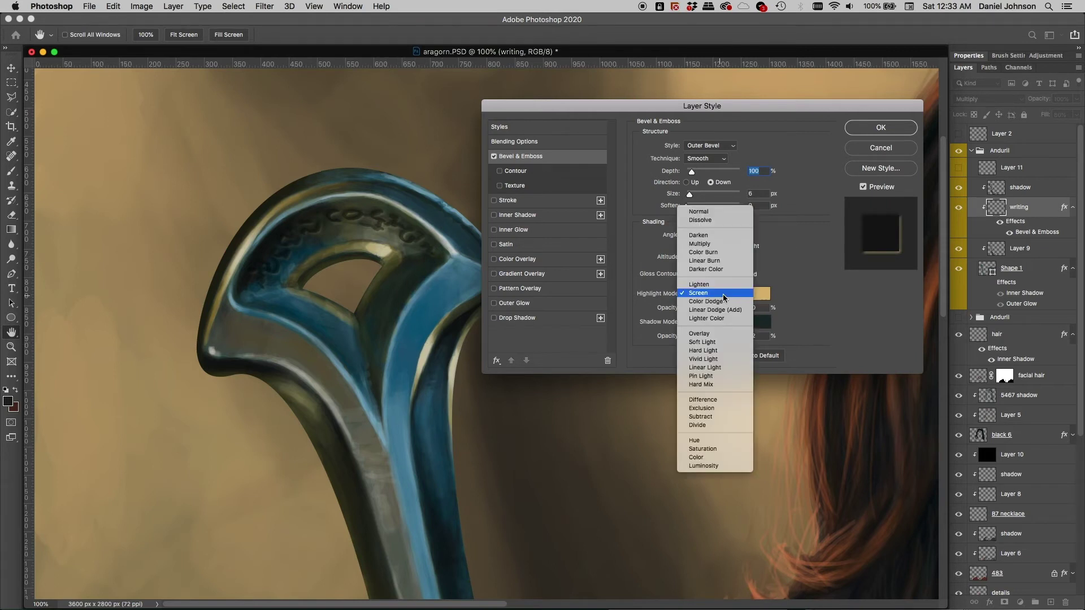
click(721, 302)
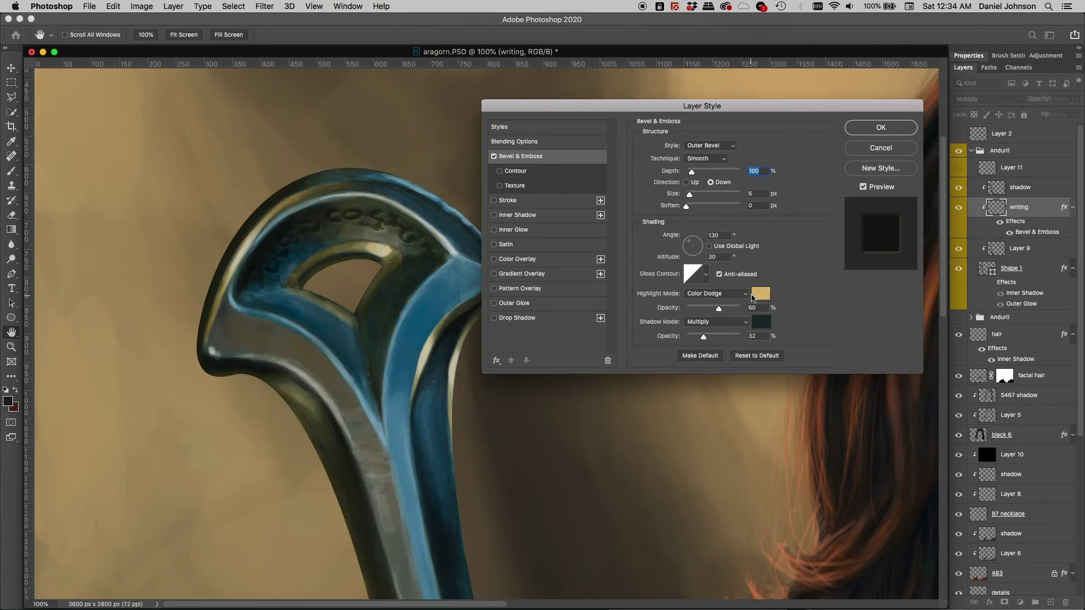
Step: Try the Screen highlight mode on the writing's bevel once more and restore Color Dodge
click(705, 302)
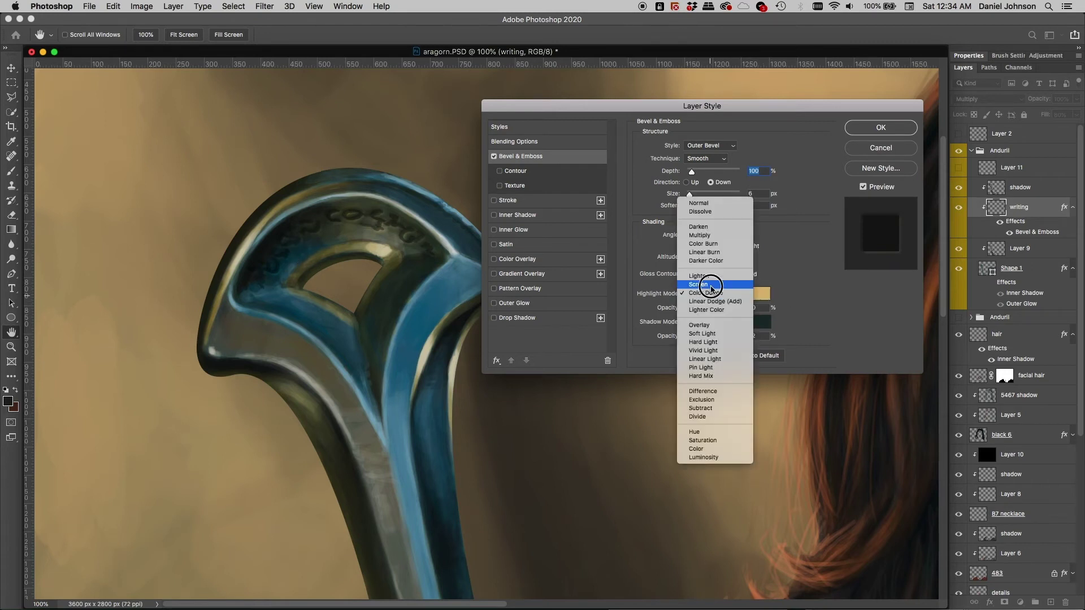
click(710, 283)
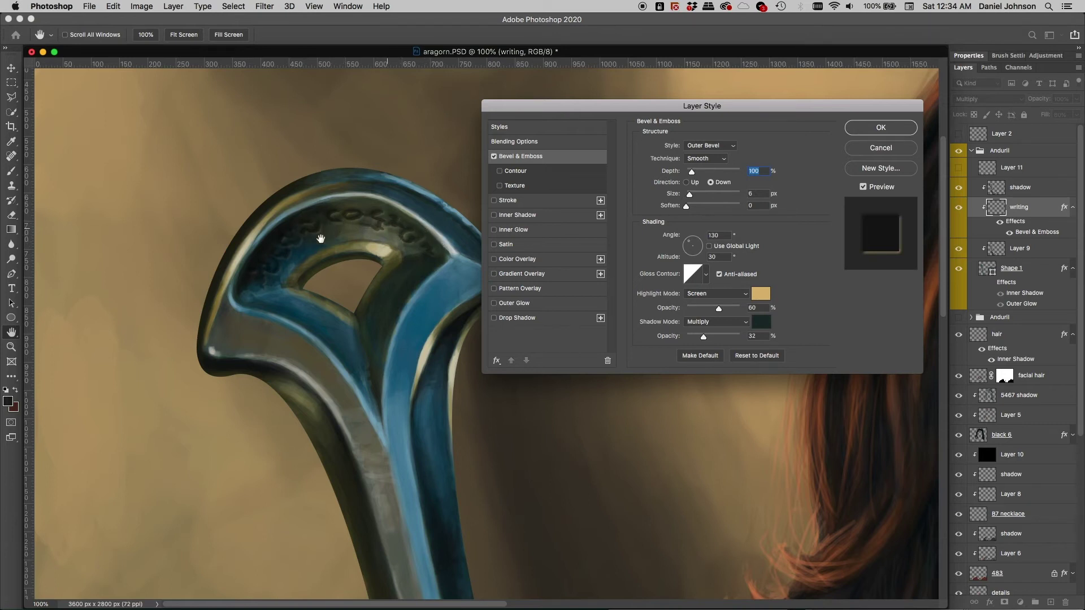
click(711, 299)
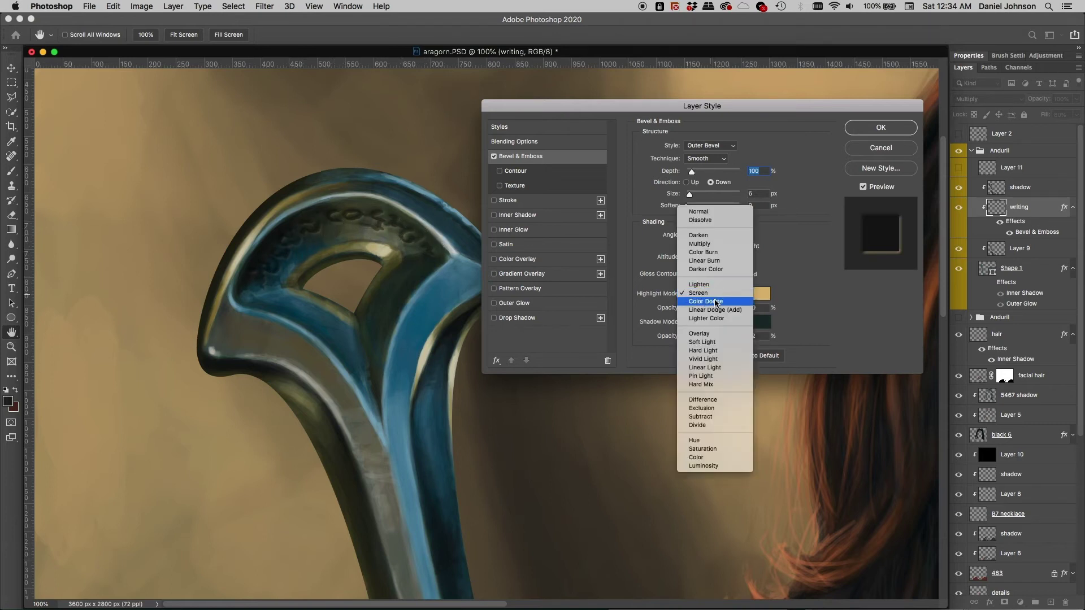
click(716, 303)
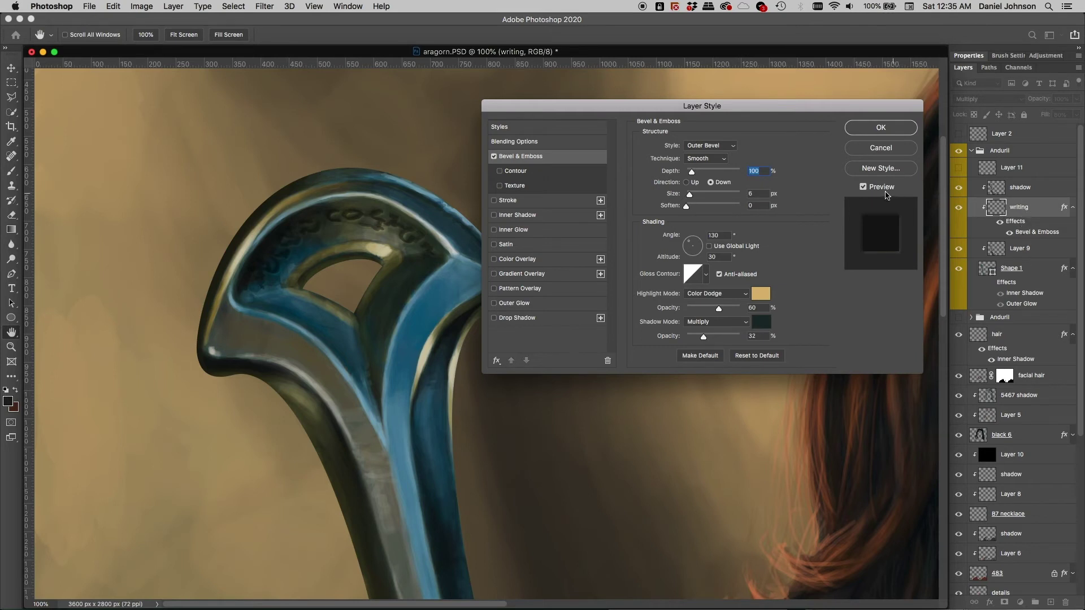
Step: Compare the pommel's writing with the preview and Bevel & Emboss effect off and on, and leave the layer style settings
click(863, 187)
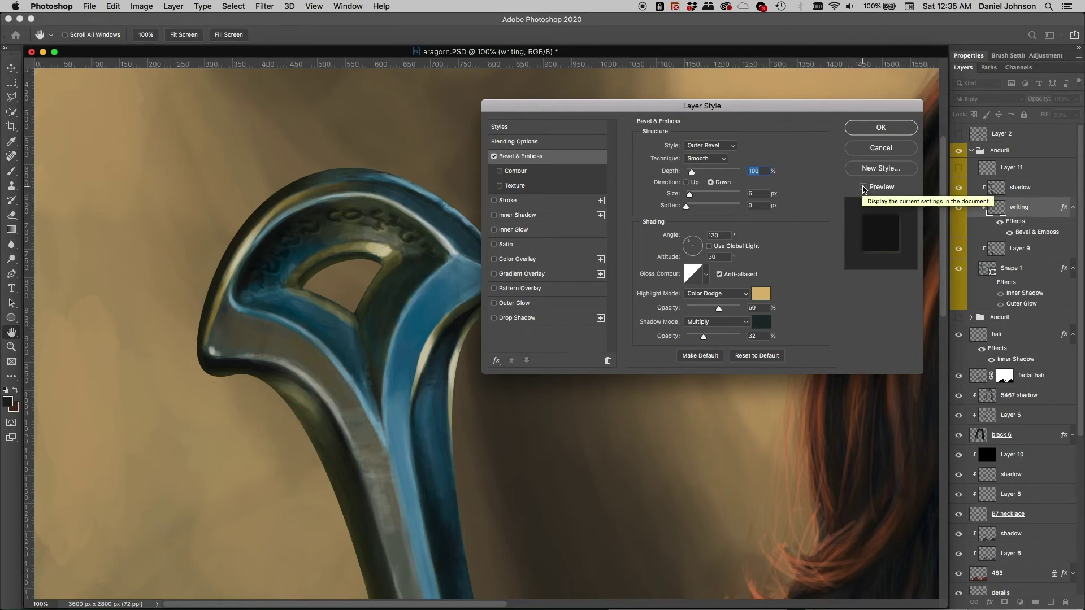
click(863, 187)
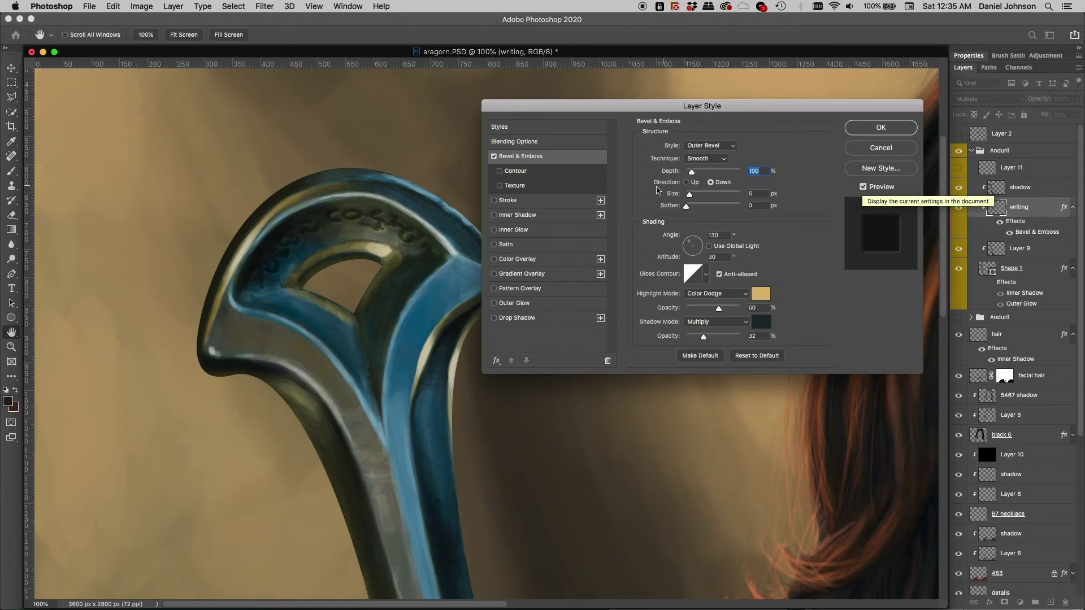
click(494, 159)
click(494, 158)
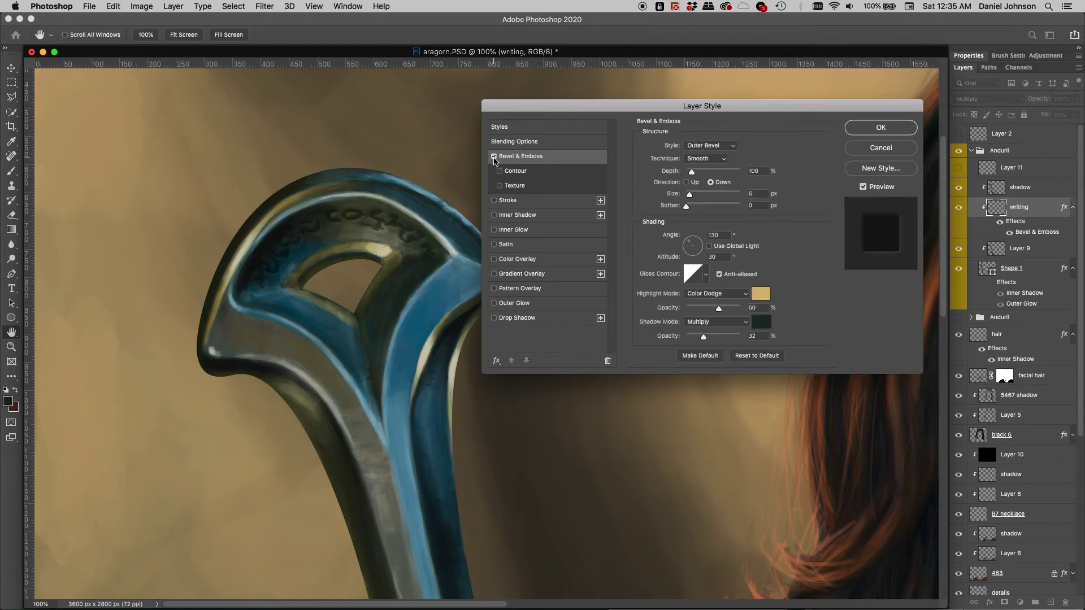
click(494, 158)
click(494, 158)
click(495, 158)
click(494, 158)
click(494, 158)
click(494, 159)
click(888, 153)
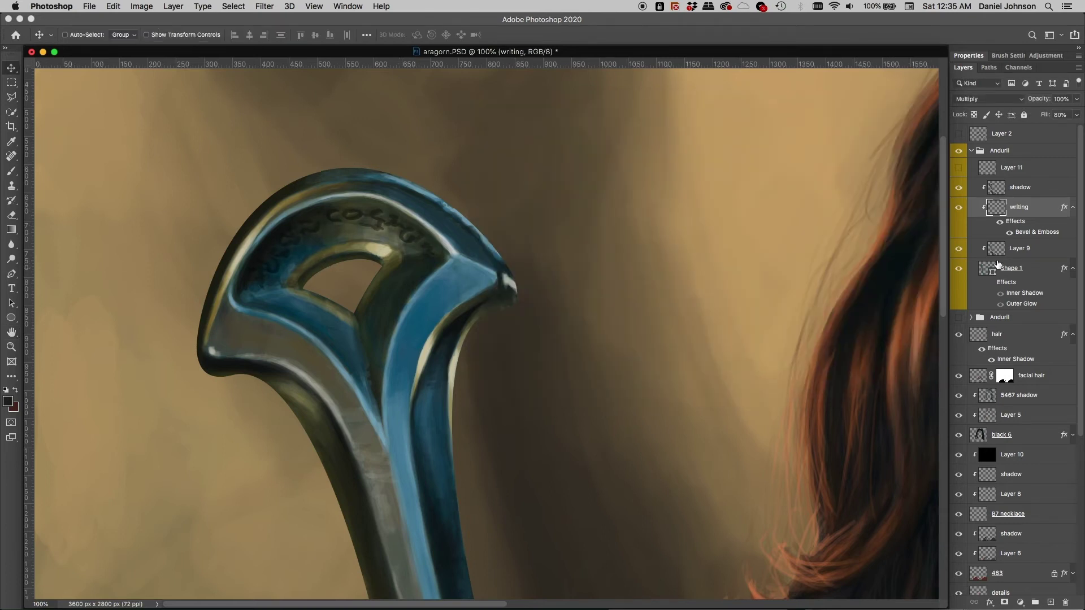
Step: Show Layer 11 in the Anduril group, comparing the pommel with the layer hidden and visible
click(958, 168)
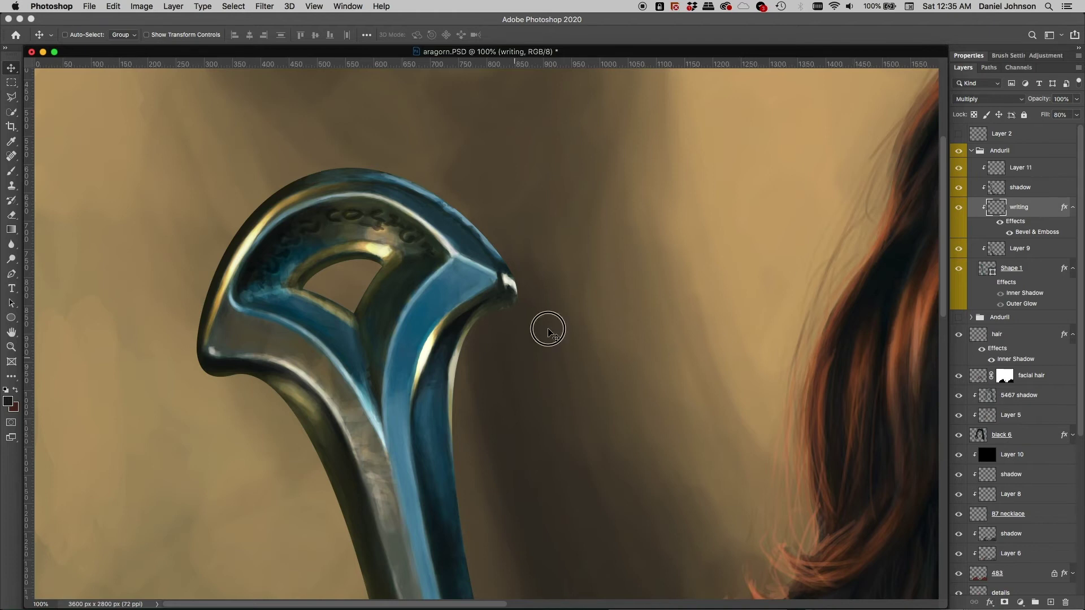
scroll(601, 302, down, 3)
click(959, 169)
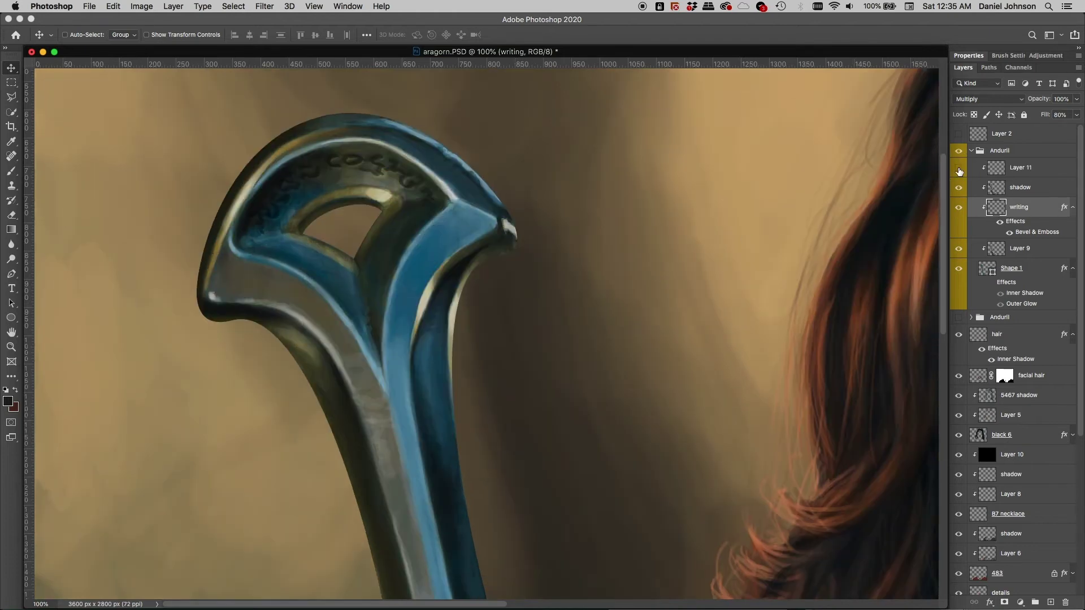
click(959, 170)
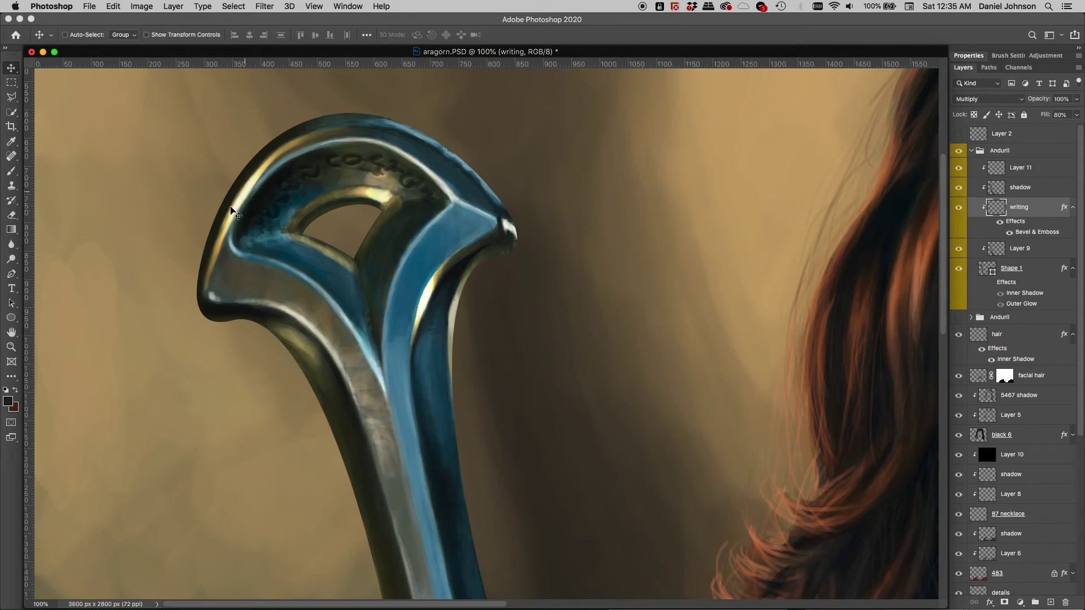
Step: Set Layer 11's fill to 100% and its blend mode to Normal
click(1024, 165)
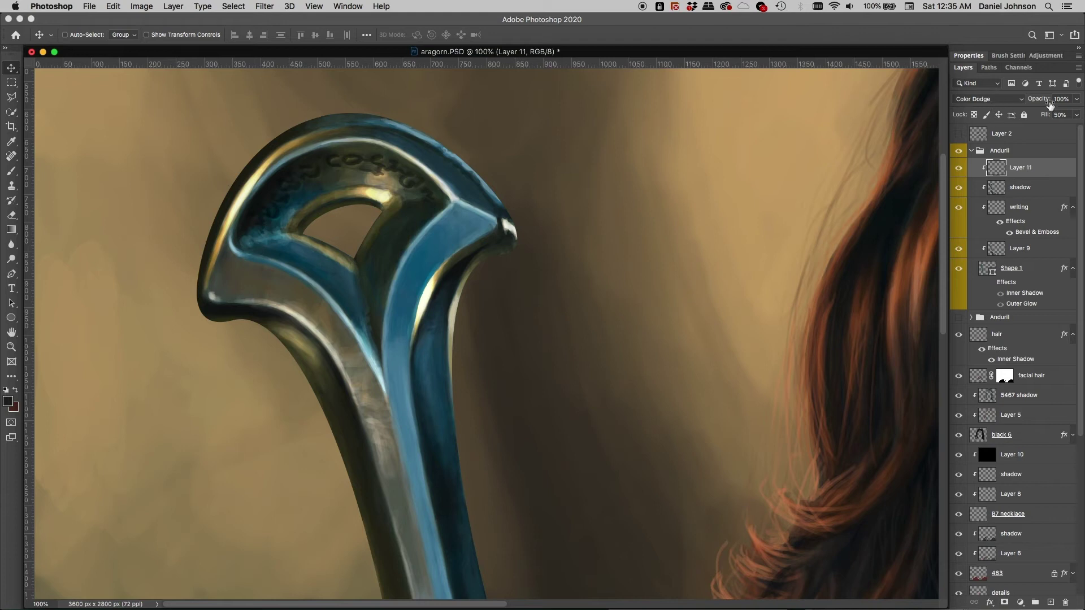
click(1077, 116)
drag(1051, 127, 1080, 127)
click(998, 102)
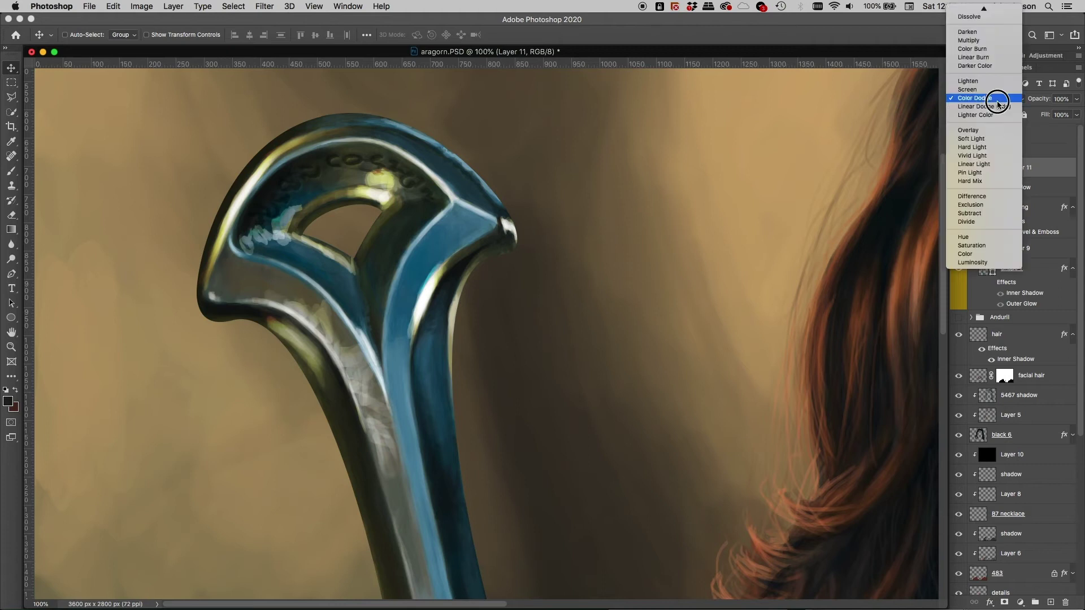
click(971, 9)
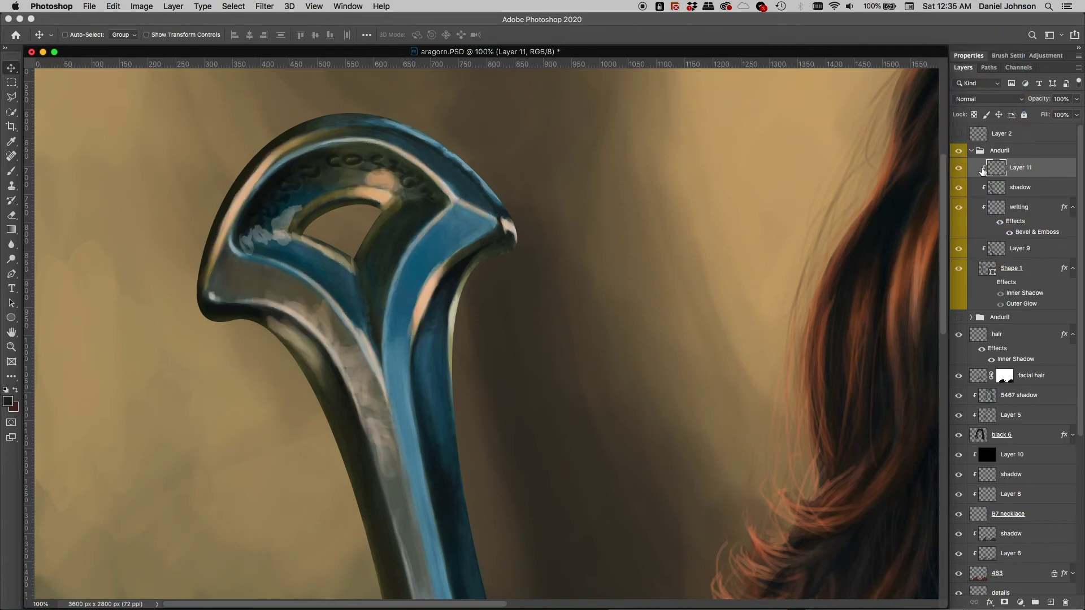
Step: Compare the pommel with Layer 11 hidden and shown in Normal mode
click(958, 168)
click(958, 168)
click(958, 167)
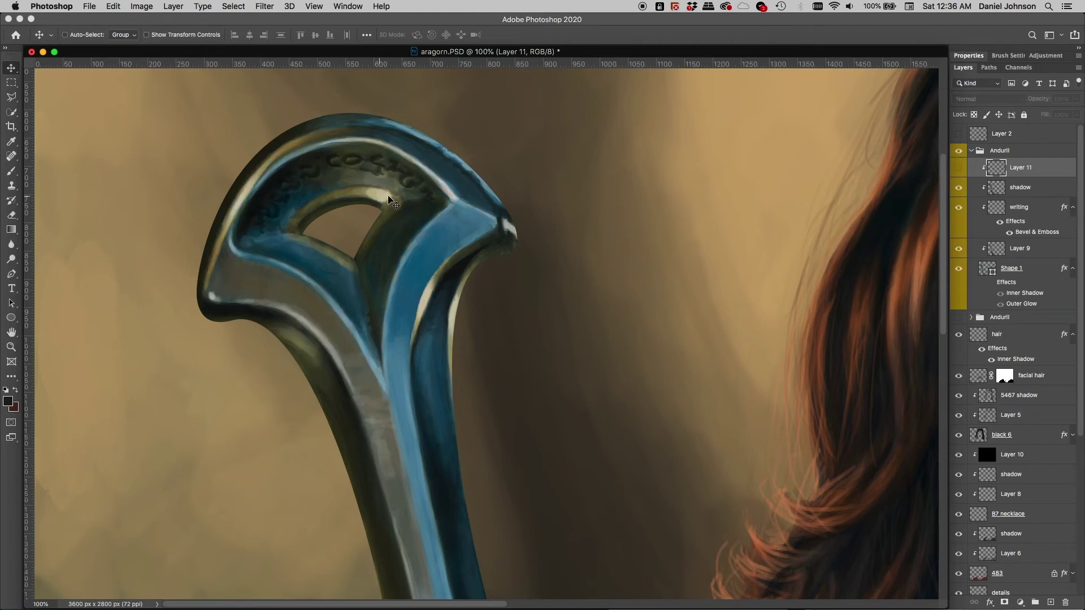
click(958, 169)
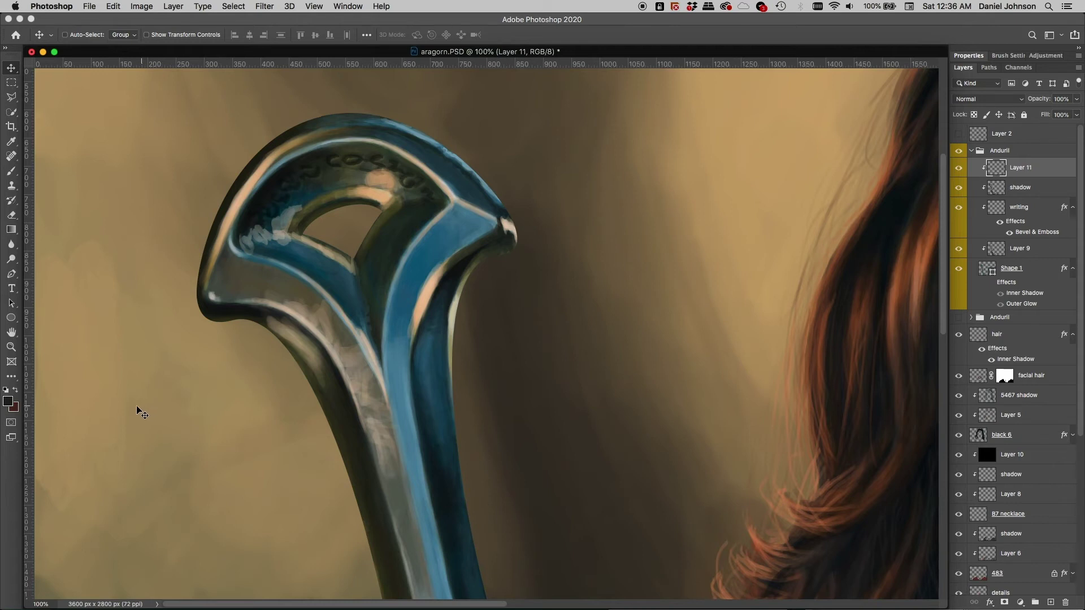
Step: Check the document's color mode and bits per channel
click(151, 8)
mouse_move(157, 38)
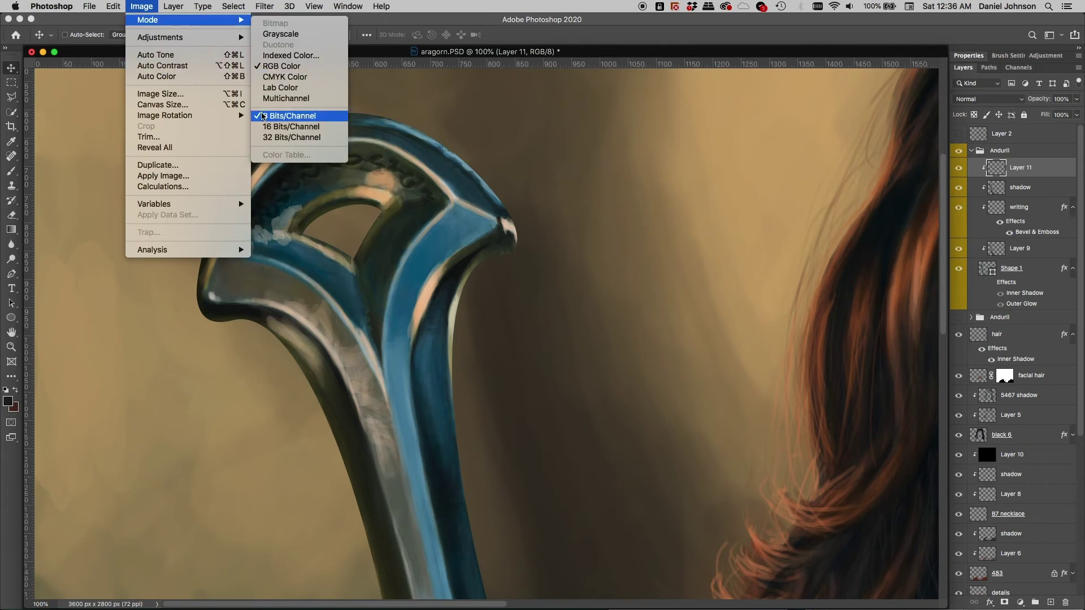
click(451, 66)
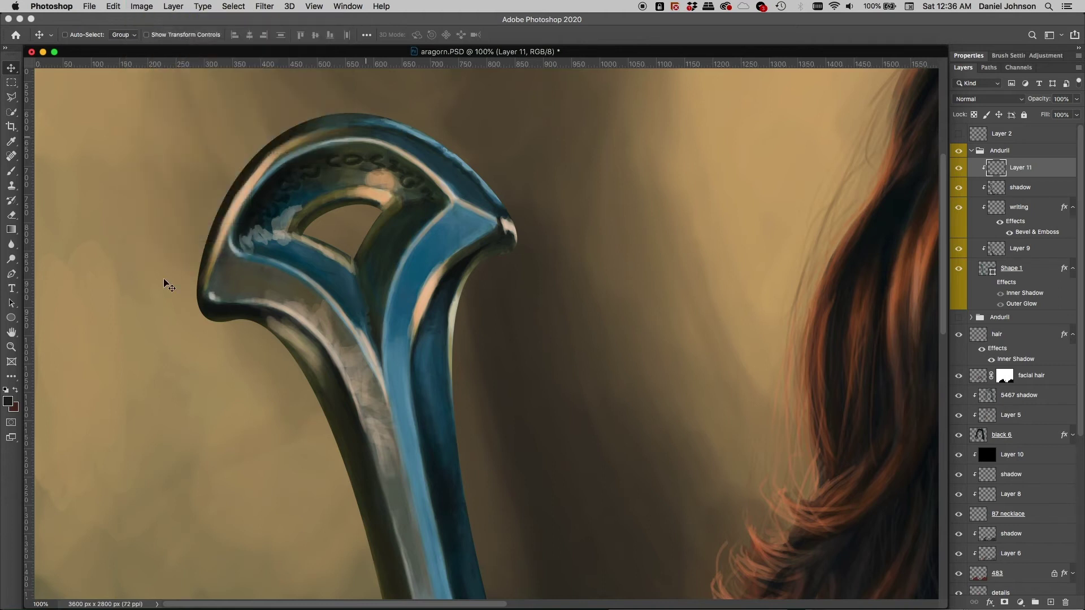
Step: Examine how the RGB values vary between near-white and mid-tone red shades in the foreground color picker
click(11, 401)
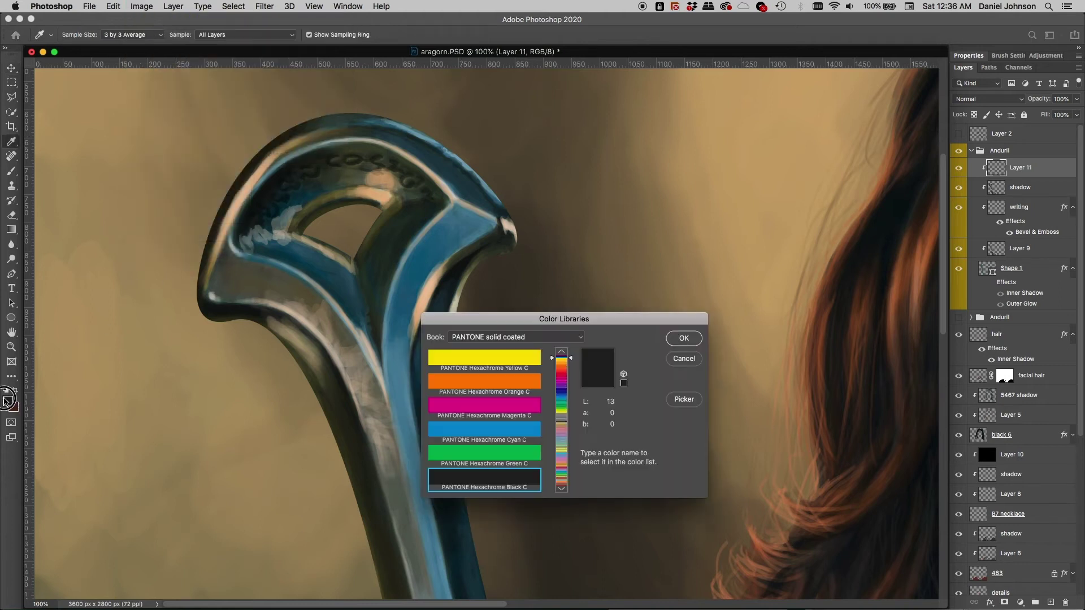
click(683, 400)
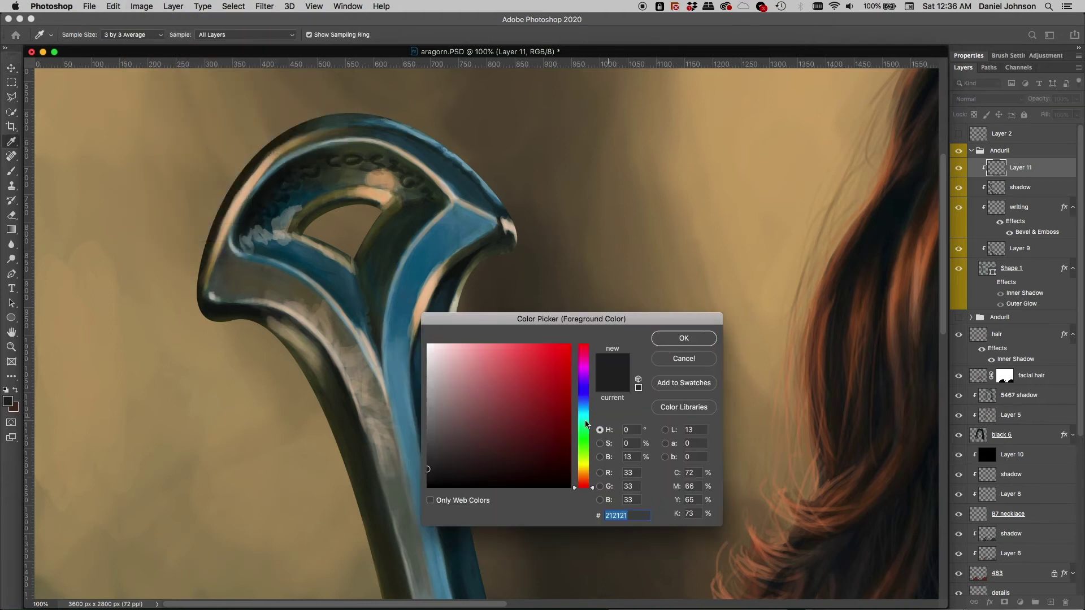
click(428, 347)
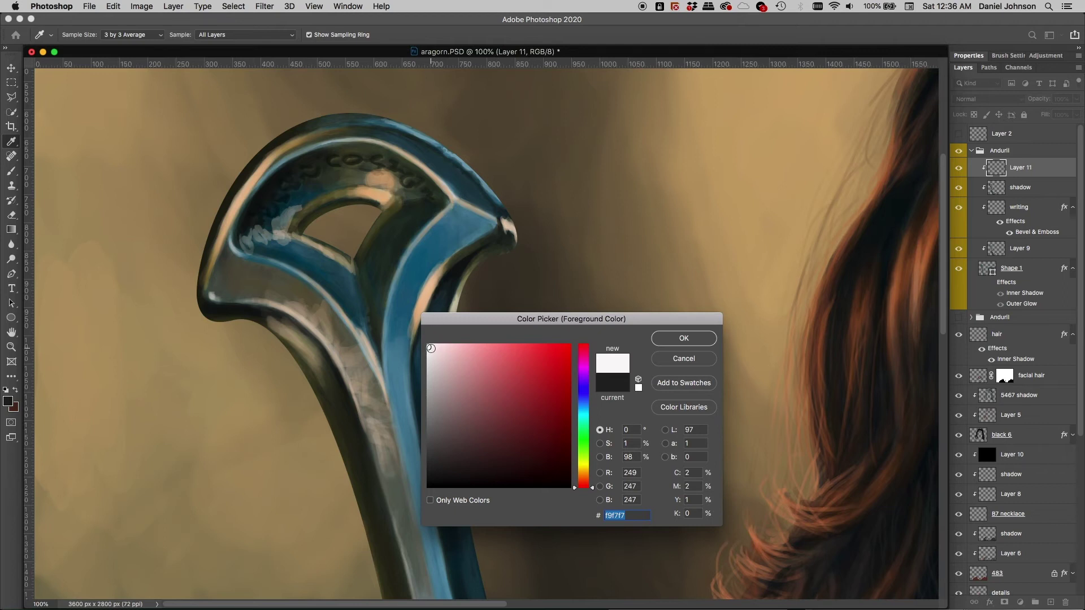
drag(431, 348, 480, 399)
click(683, 338)
key(v)
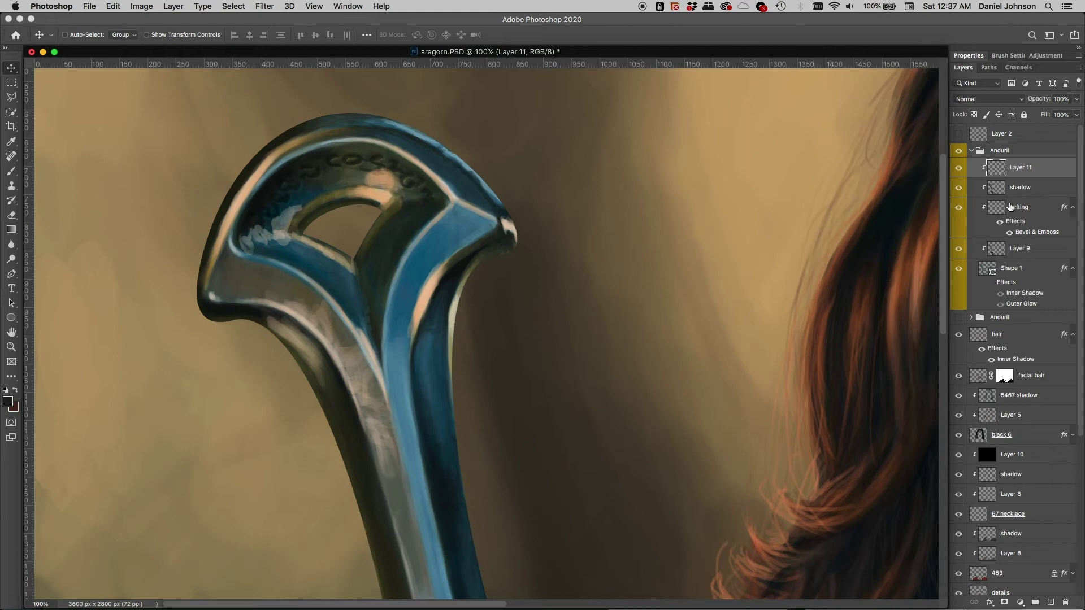
Step: Try Screen as Layer 11's blend mode, and set it to Color Dodge
click(994, 101)
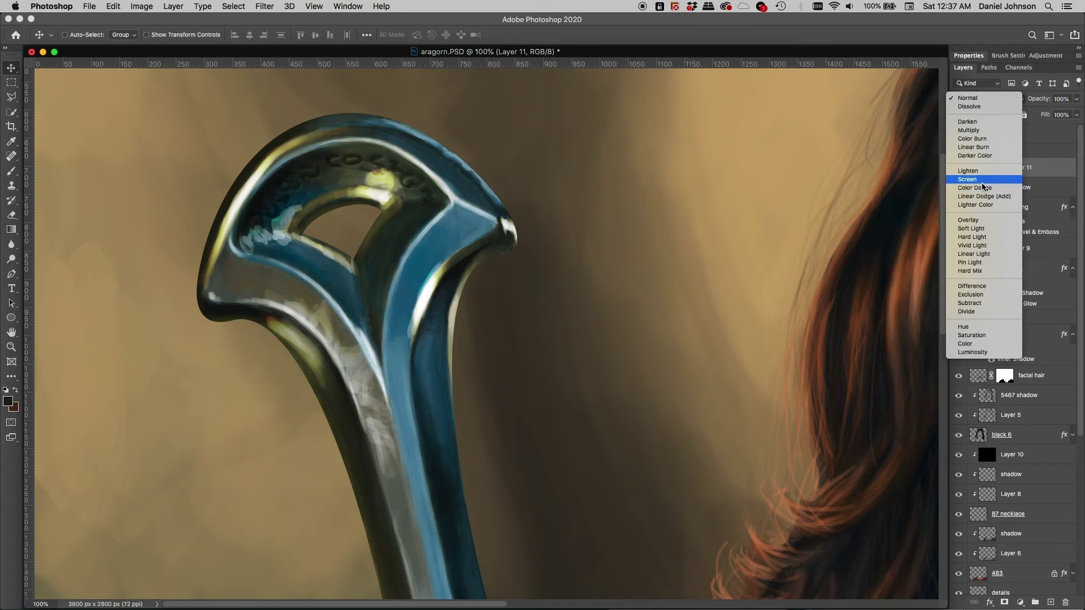
click(982, 179)
click(989, 104)
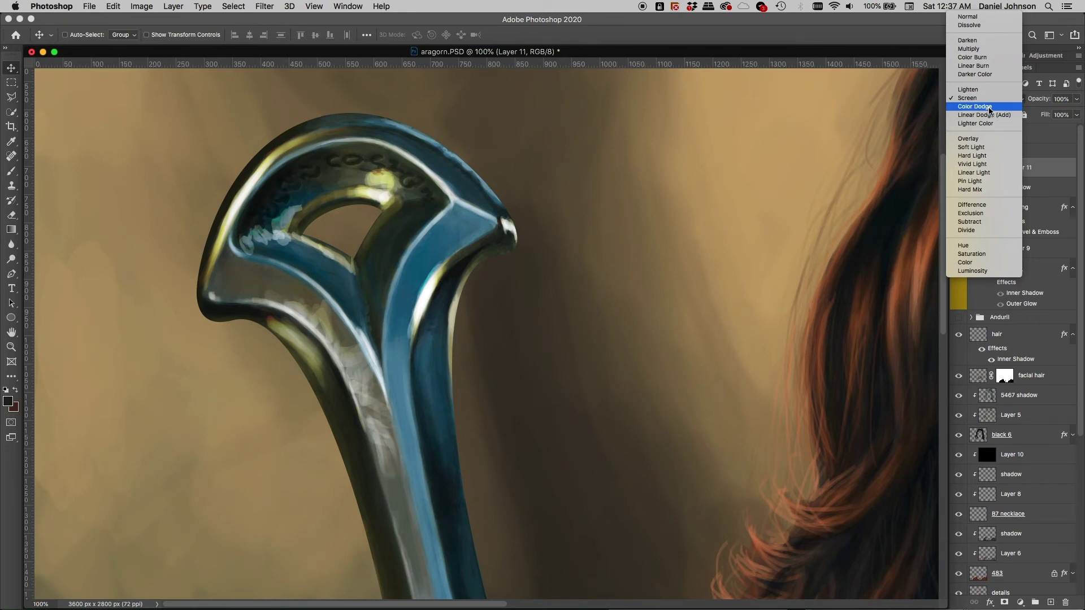
click(989, 107)
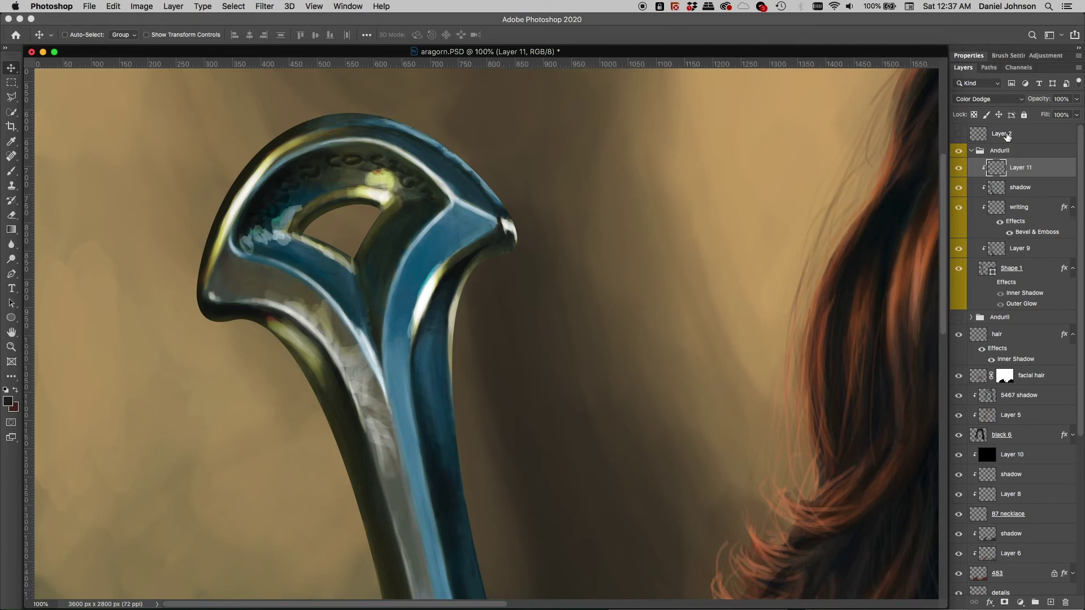
Step: Try Linear Dodge (Add) as Layer 11's blend mode and return it to Color Dodge
click(990, 99)
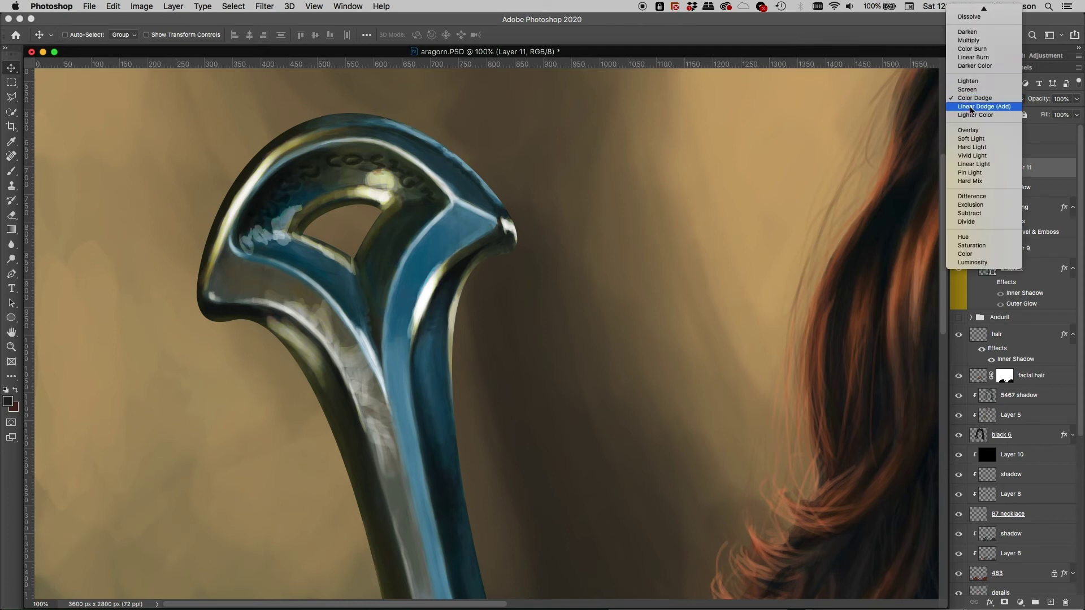
click(970, 106)
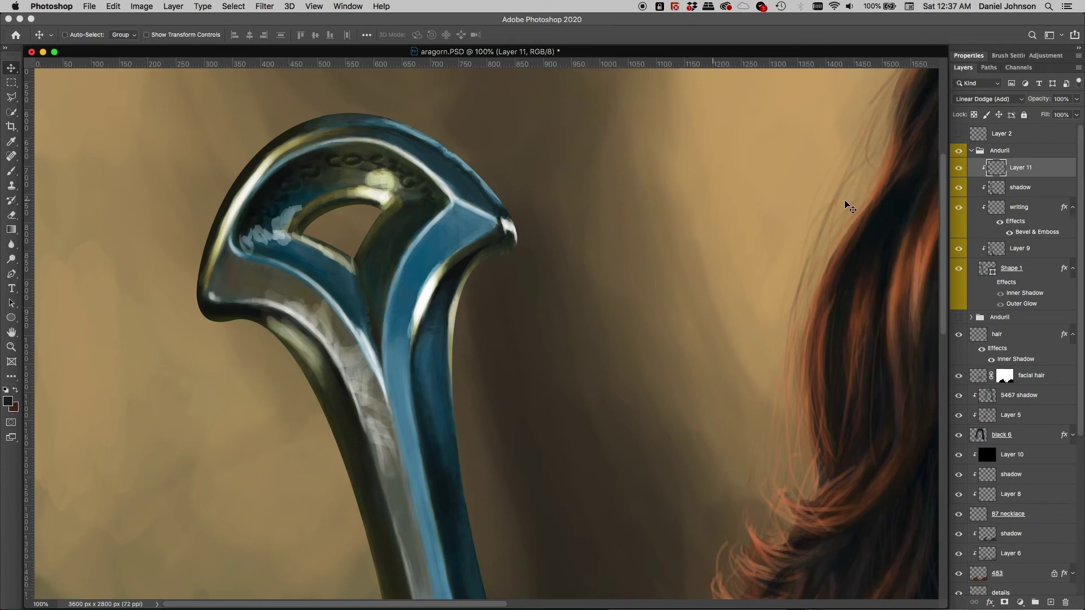
click(993, 98)
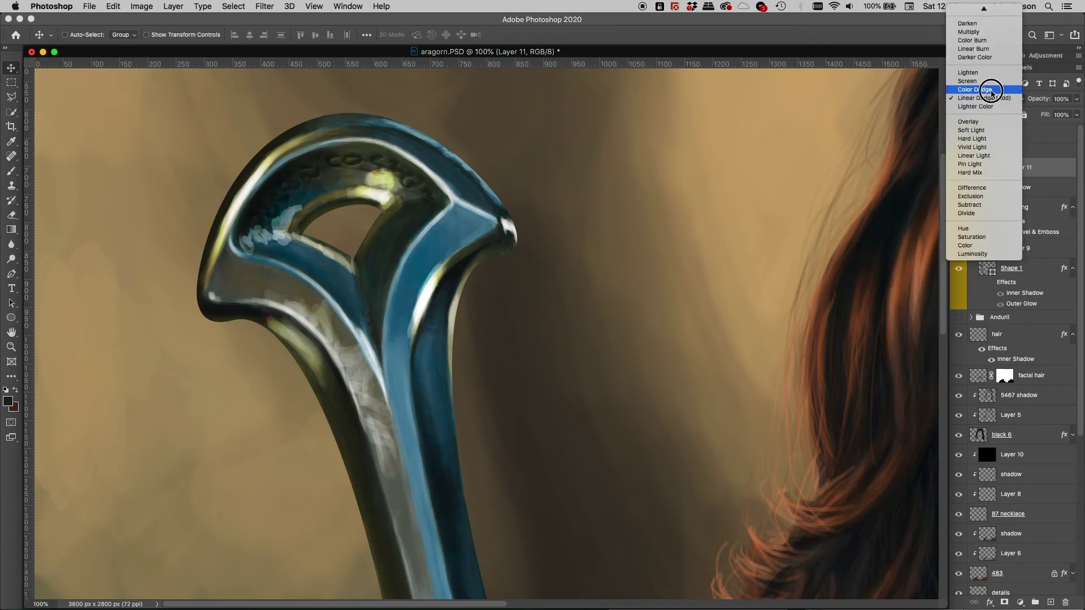
click(991, 90)
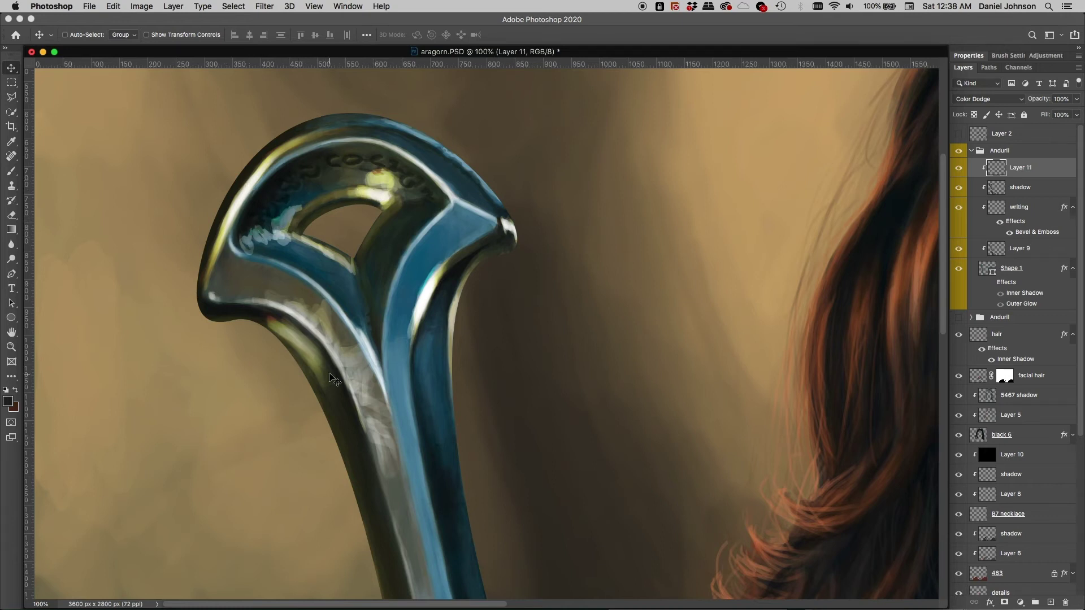
Step: Try Layer 11's fill at 80% and 70%, and return it to 100%
click(1076, 100)
mouse_move(1076, 113)
mouse_down()
mouse_move(1039, 117)
mouse_move(1076, 114)
mouse_up()
click(1061, 115)
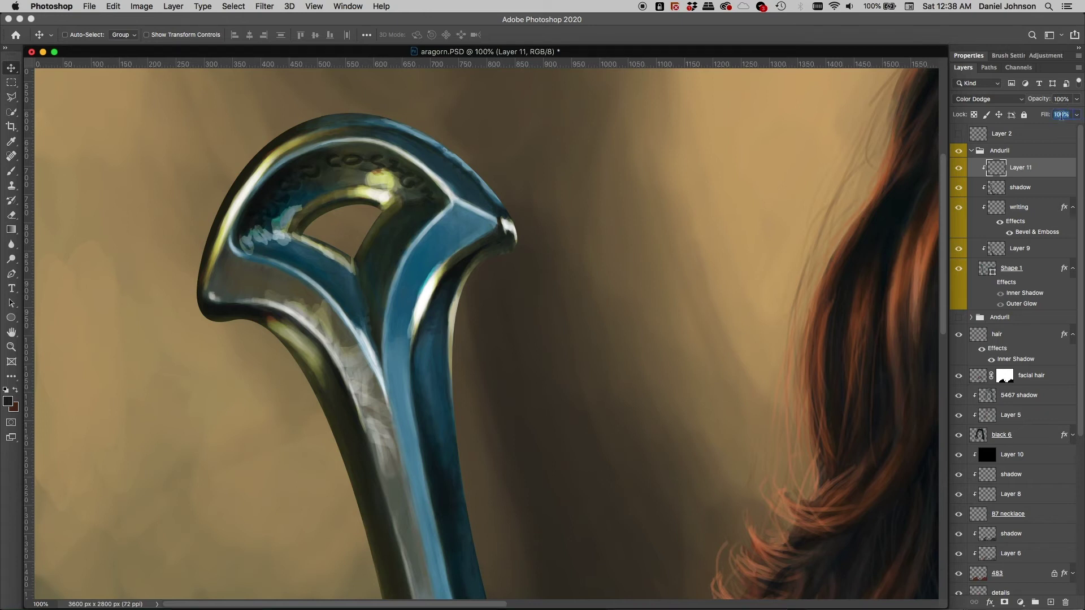
text(80)
key(Return)
text(70)
key(Return)
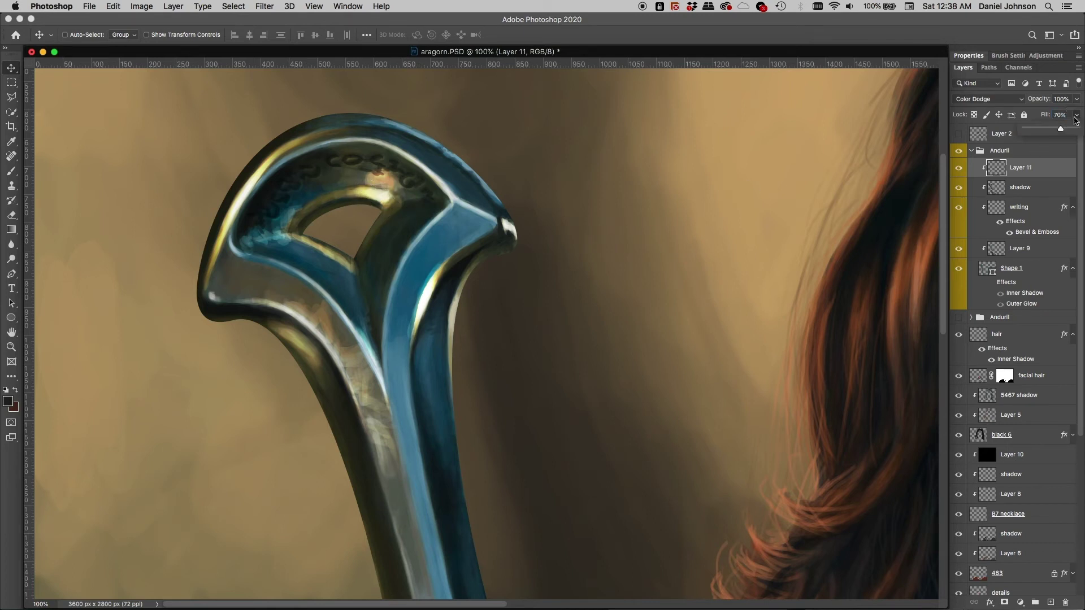
drag(1076, 114, 1081, 113)
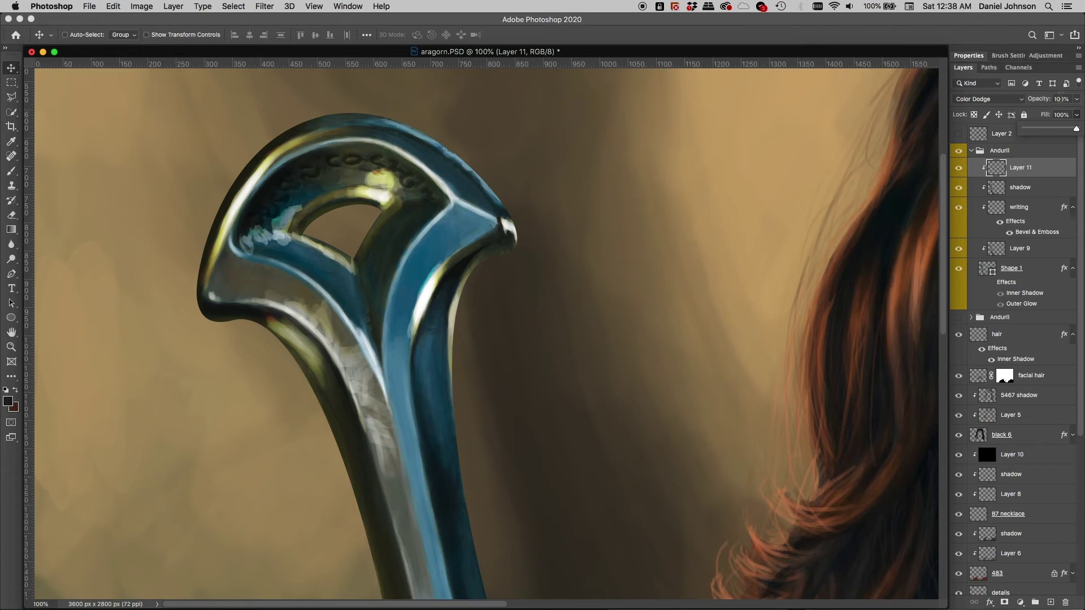
Step: Lower Layer 11's opacity to 70% for comparison with the fill, and return it to 100%
click(1061, 98)
text(70)
key(Return)
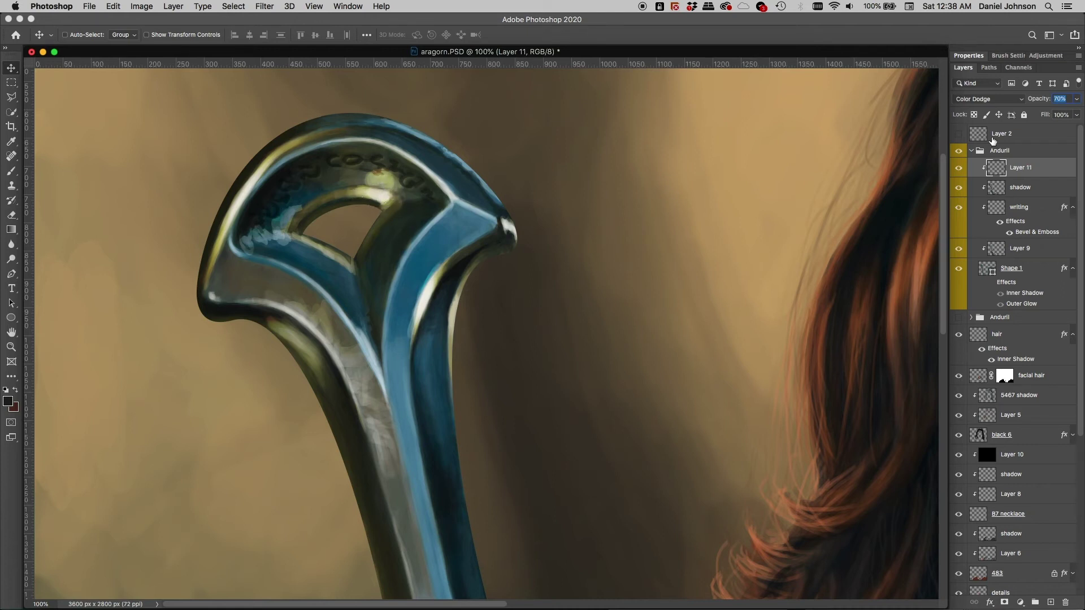
click(1076, 100)
drag(1061, 117, 1082, 115)
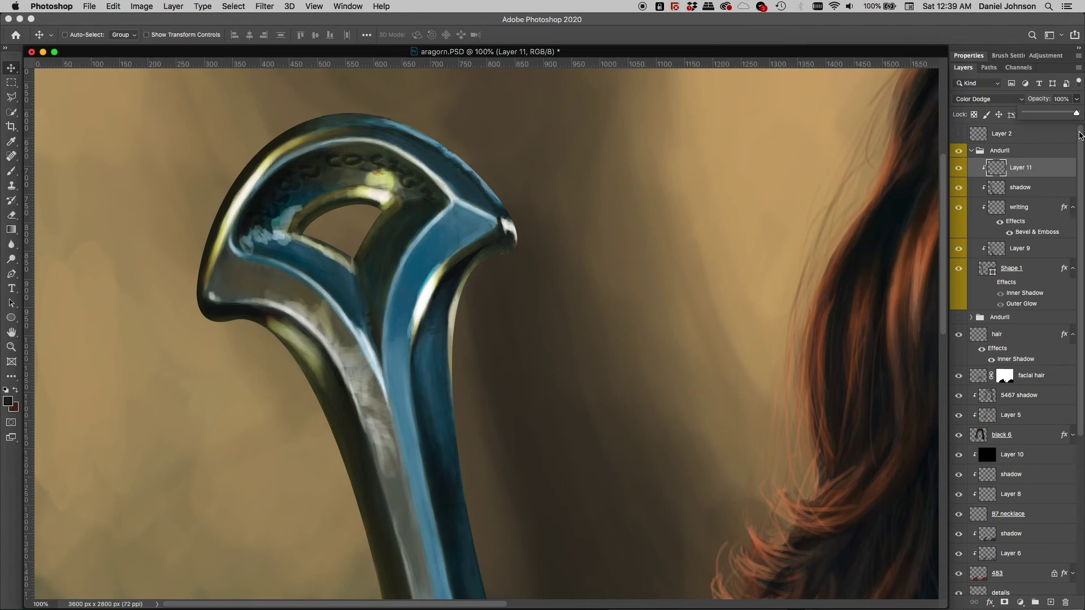
click(1079, 131)
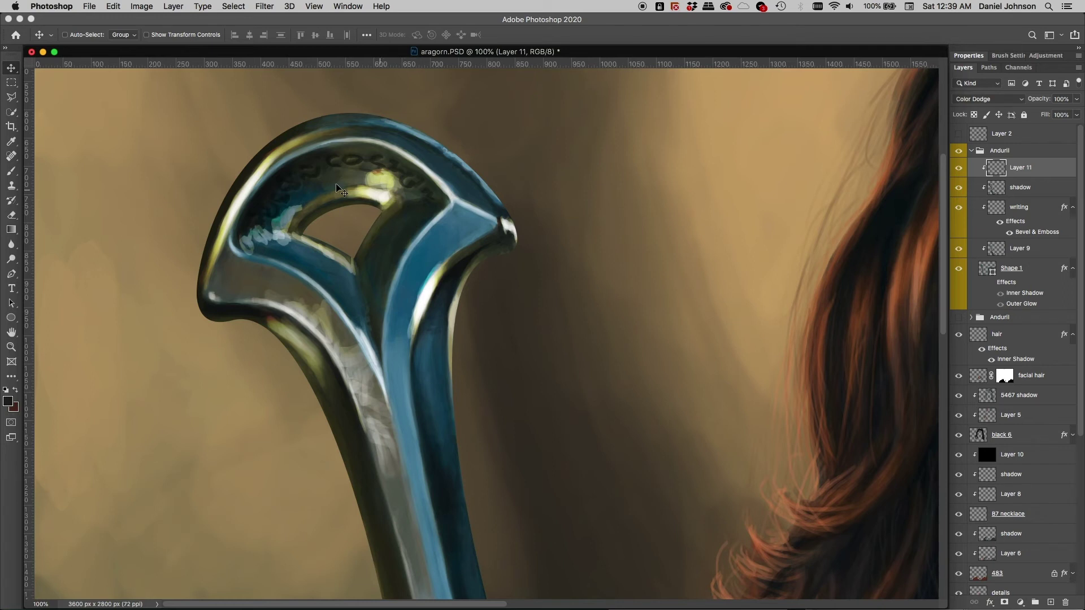
Step: Reduce Layer 11's fill through 90%, 70% and 60%, ending at 50%
click(1063, 114)
text(90)
key(Return)
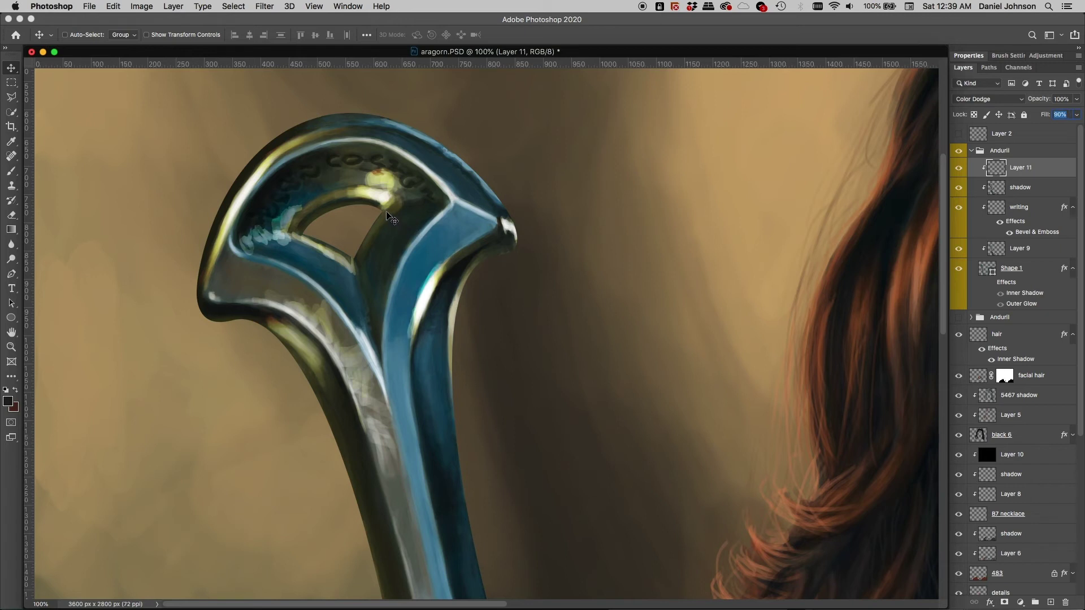
text(70)
key(Return)
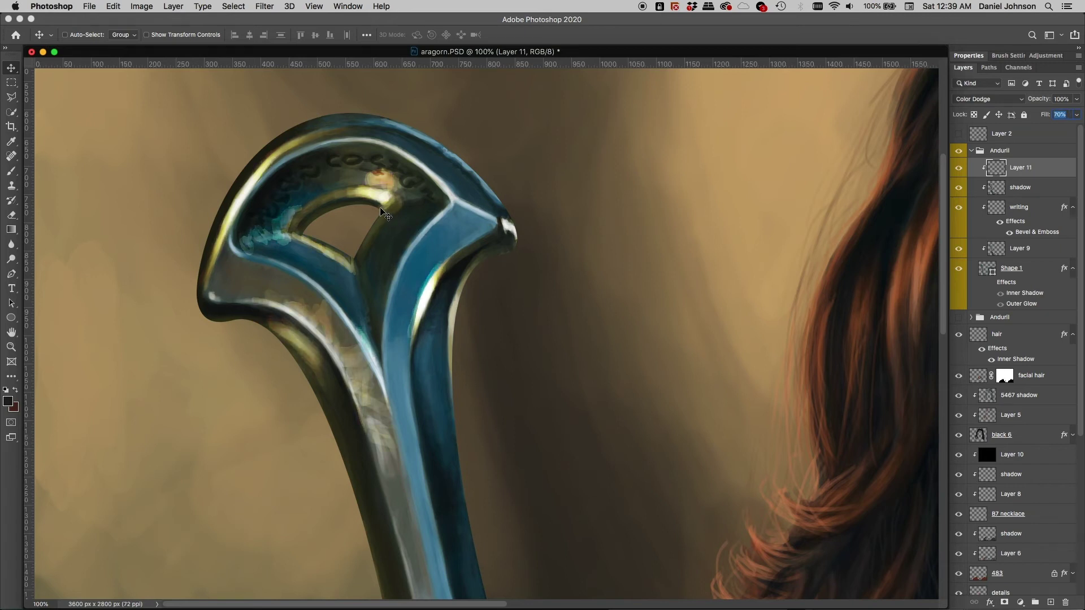
text(60)
key(Return)
text(50)
key(Return)
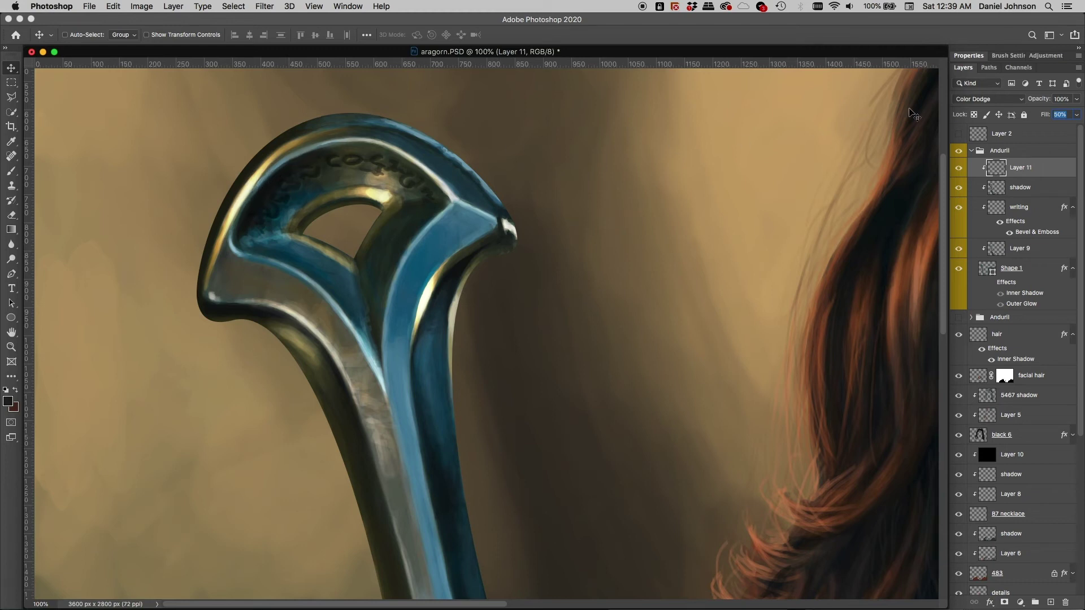
Step: Compare the sword's pommel with Layer 11 hidden and shown
click(959, 168)
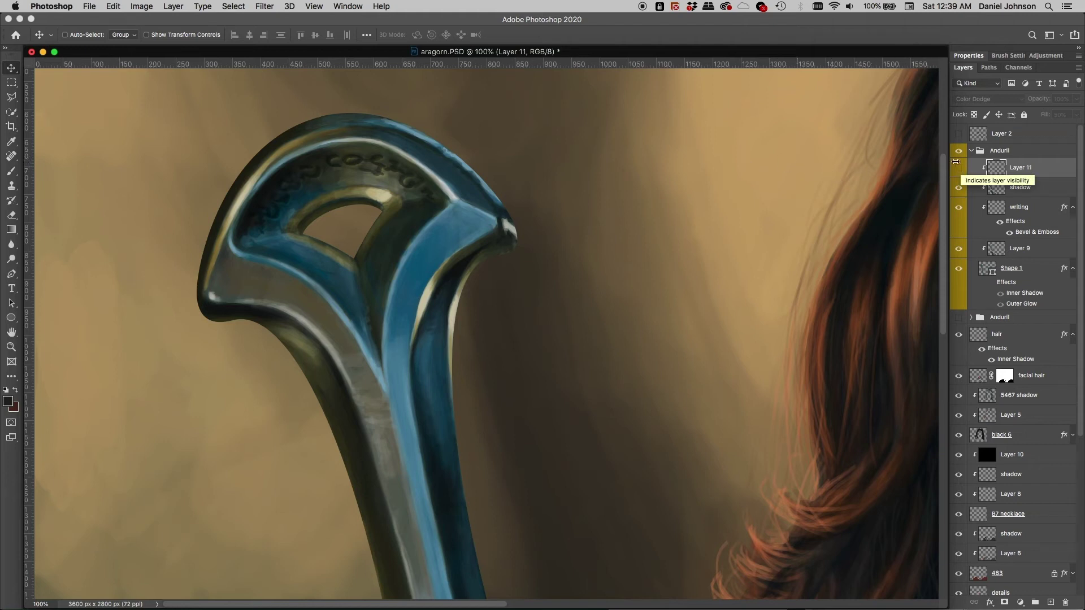
click(958, 167)
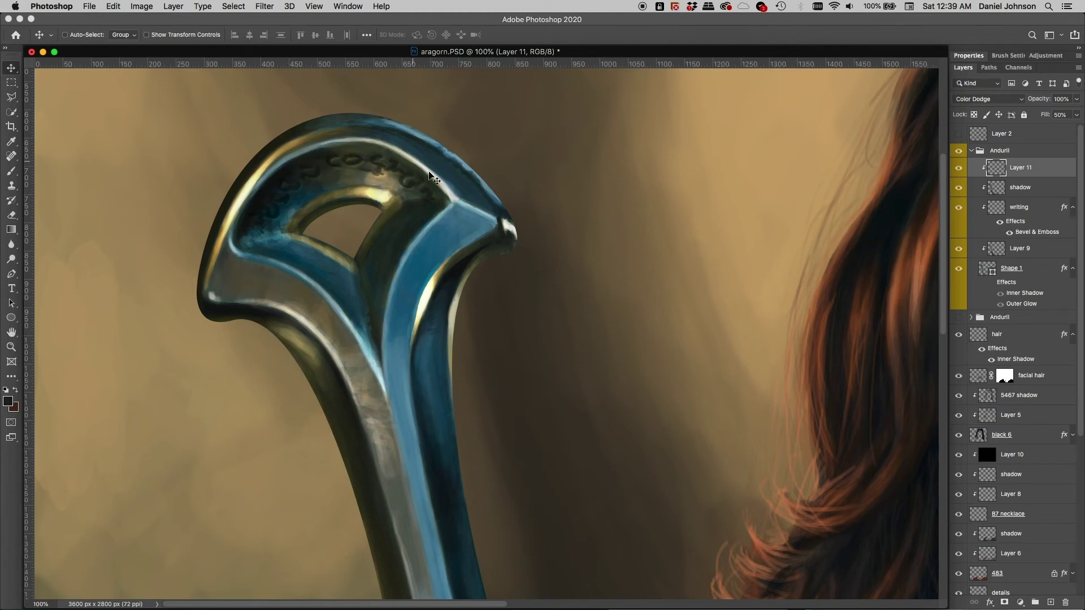
click(958, 169)
click(958, 170)
click(958, 171)
click(958, 170)
Step: Sample the metal colour below the sword's pommel in the foreground Color Picker to examine its hue and brightness
scroll(409, 432, down, 2)
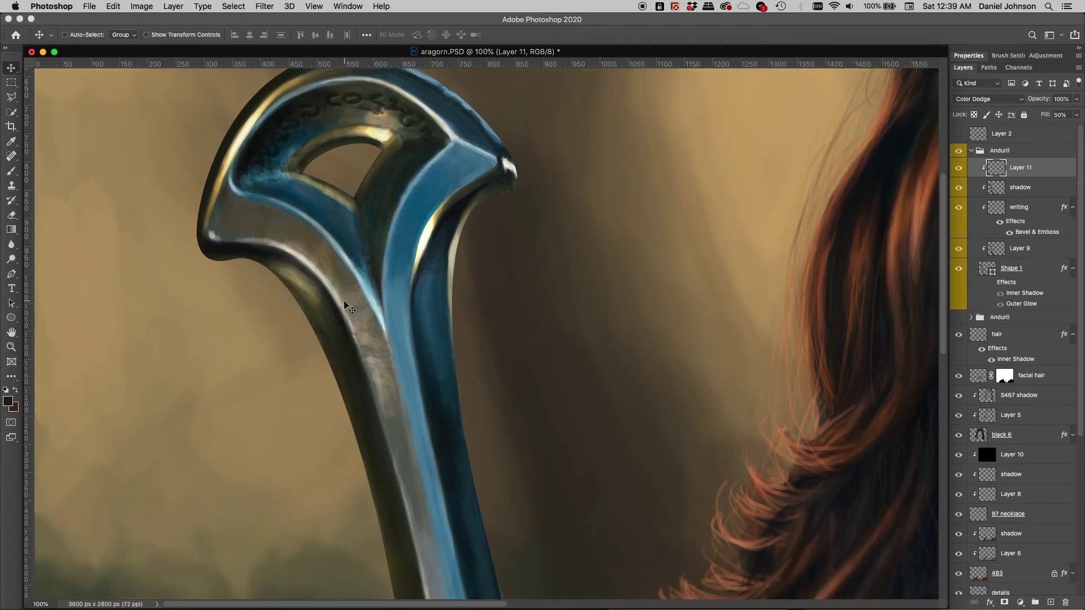
drag(440, 277, 448, 292)
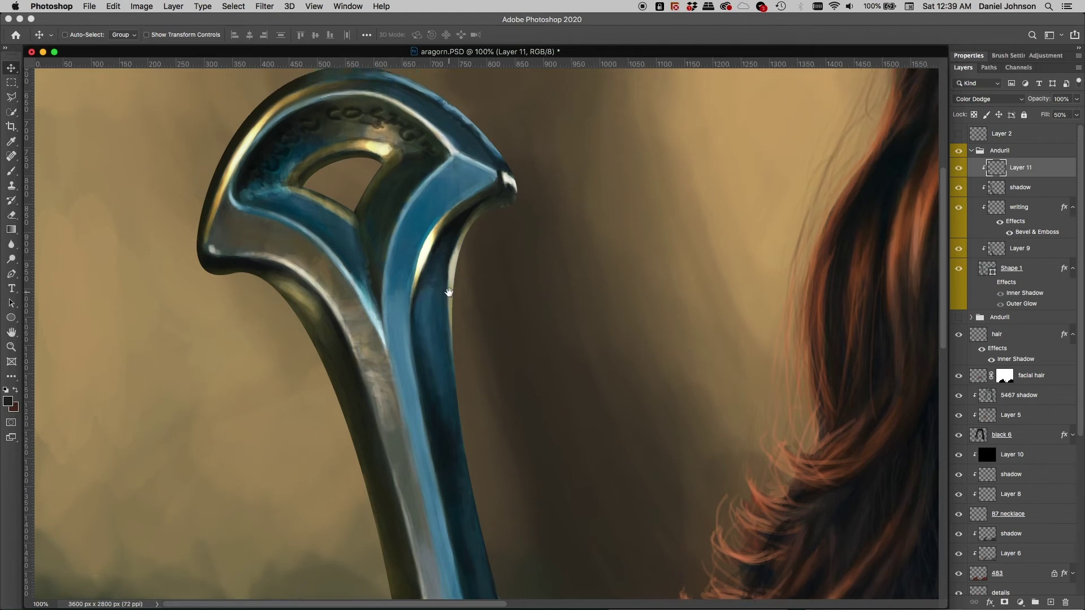
click(8, 402)
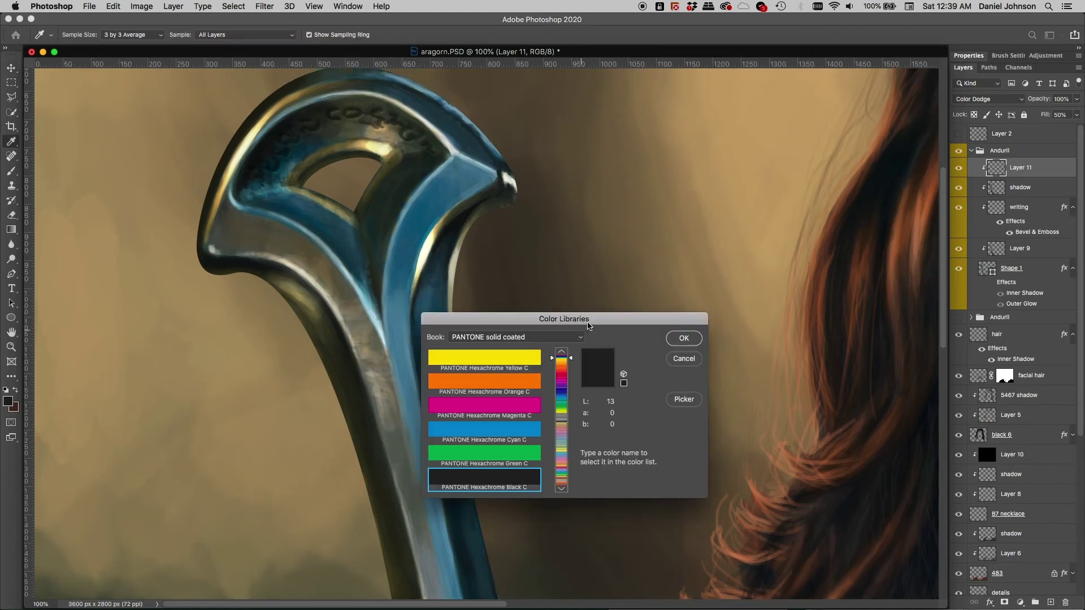
drag(588, 326, 776, 201)
click(865, 282)
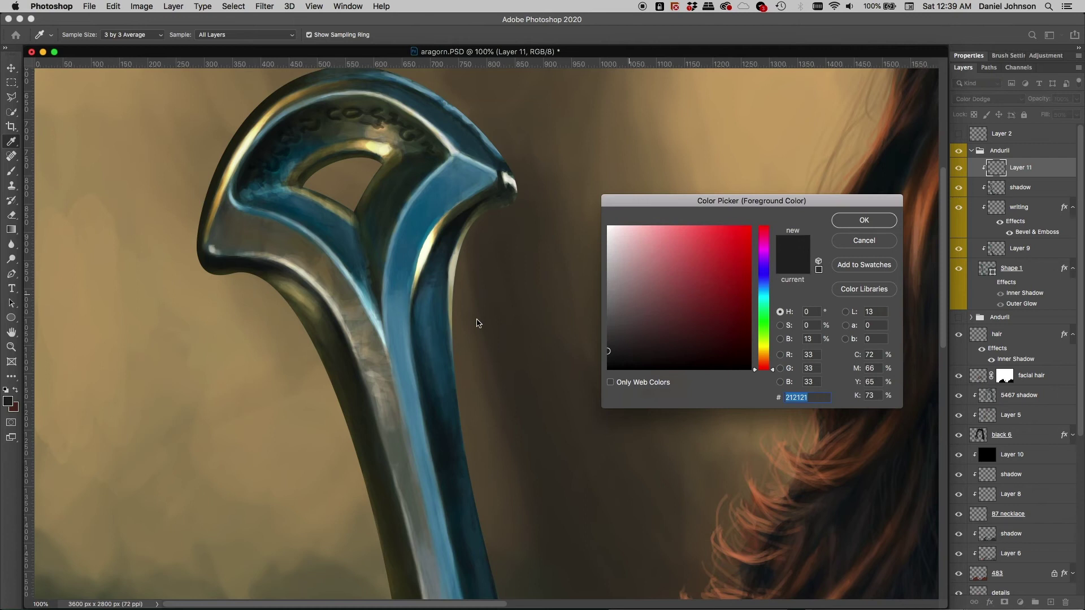
click(349, 313)
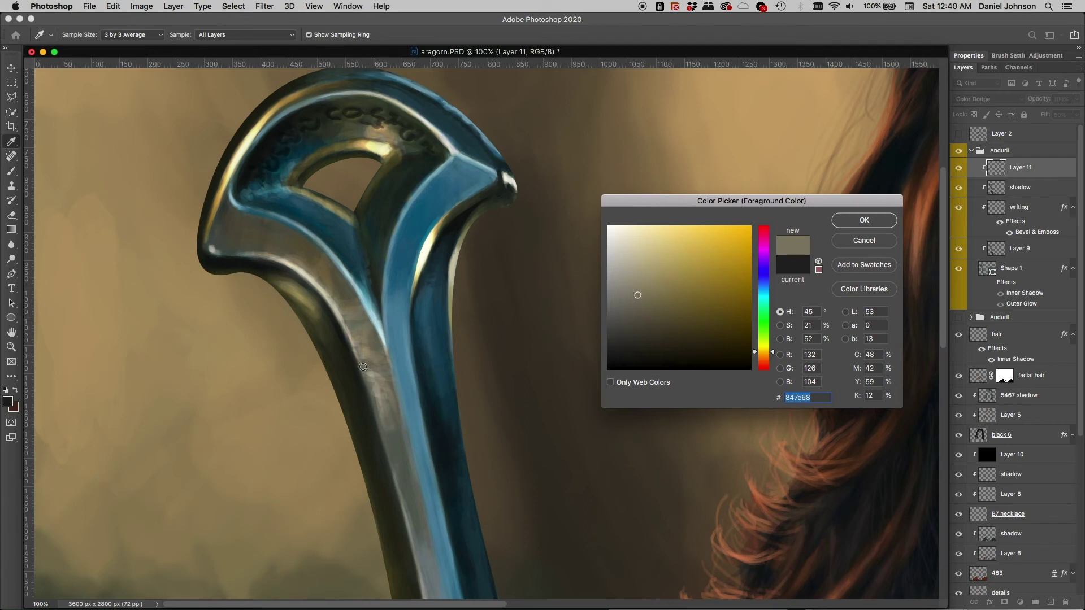
click(864, 220)
key(v)
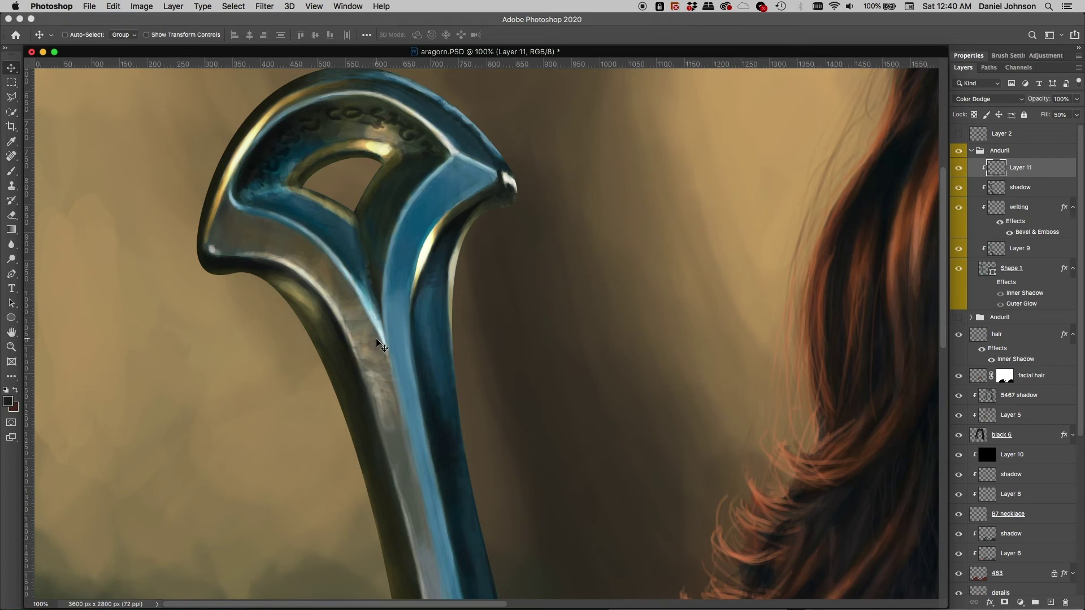
Step: Compare the collar and ribbed grip of the sword with Layer 11 hidden and shown
drag(482, 439, 491, 245)
drag(520, 421, 493, 240)
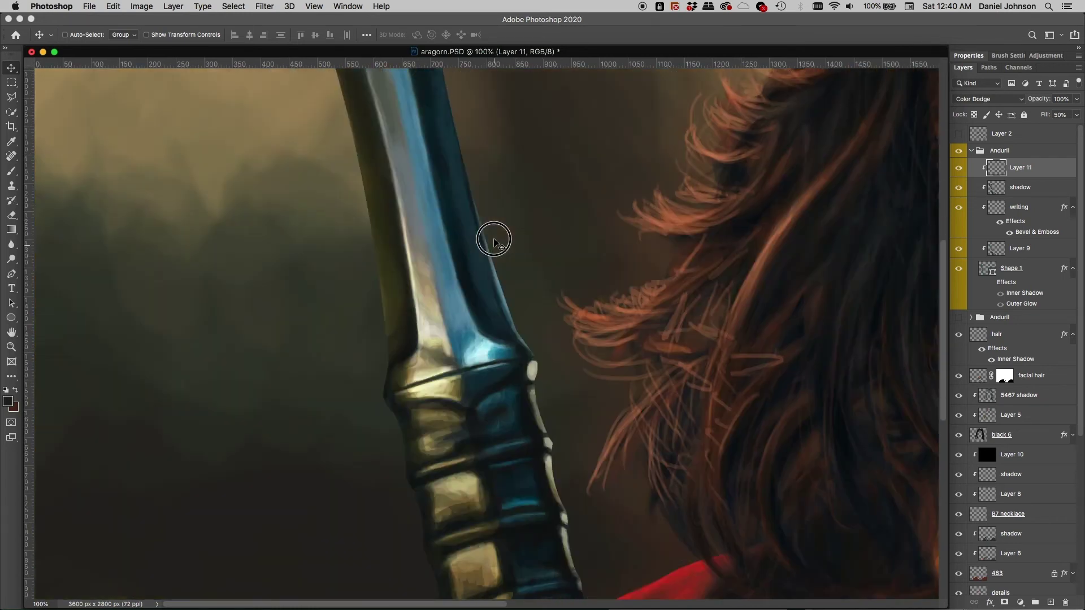
drag(537, 387, 560, 256)
drag(546, 309, 533, 284)
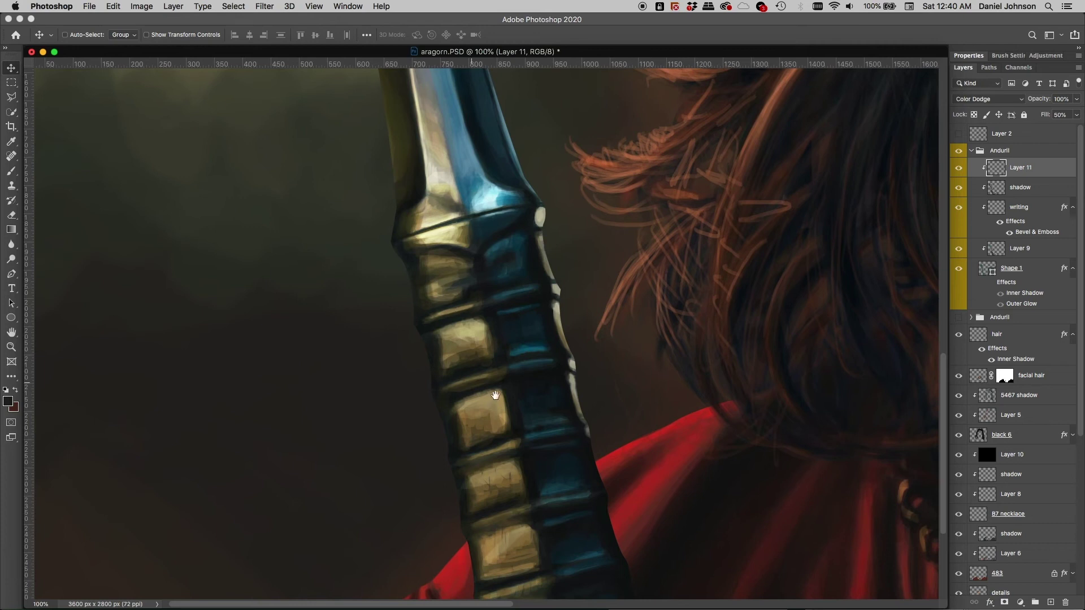
drag(480, 322, 470, 364)
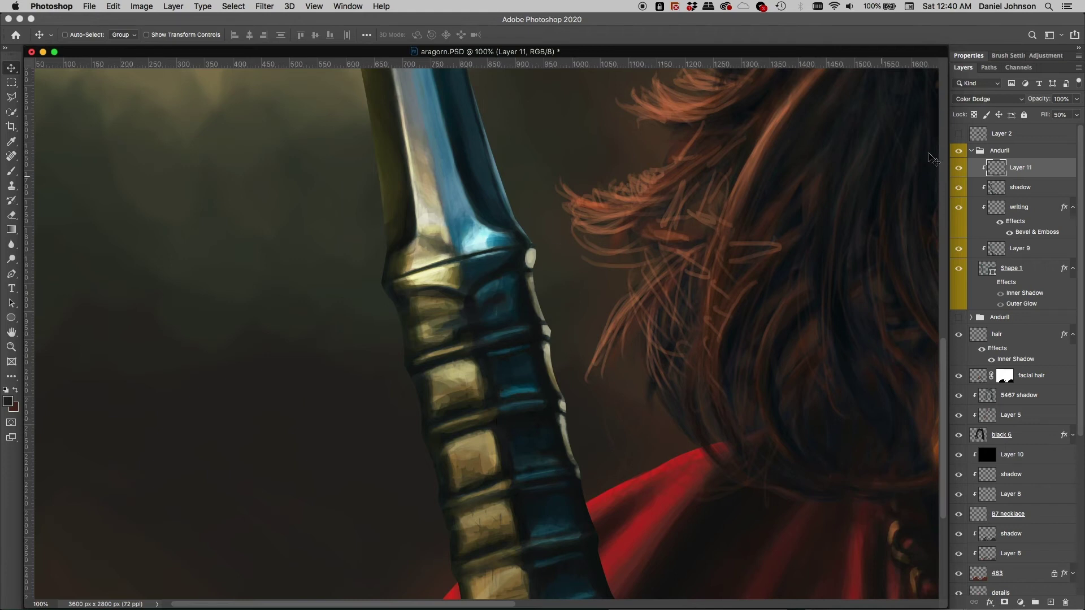
click(959, 171)
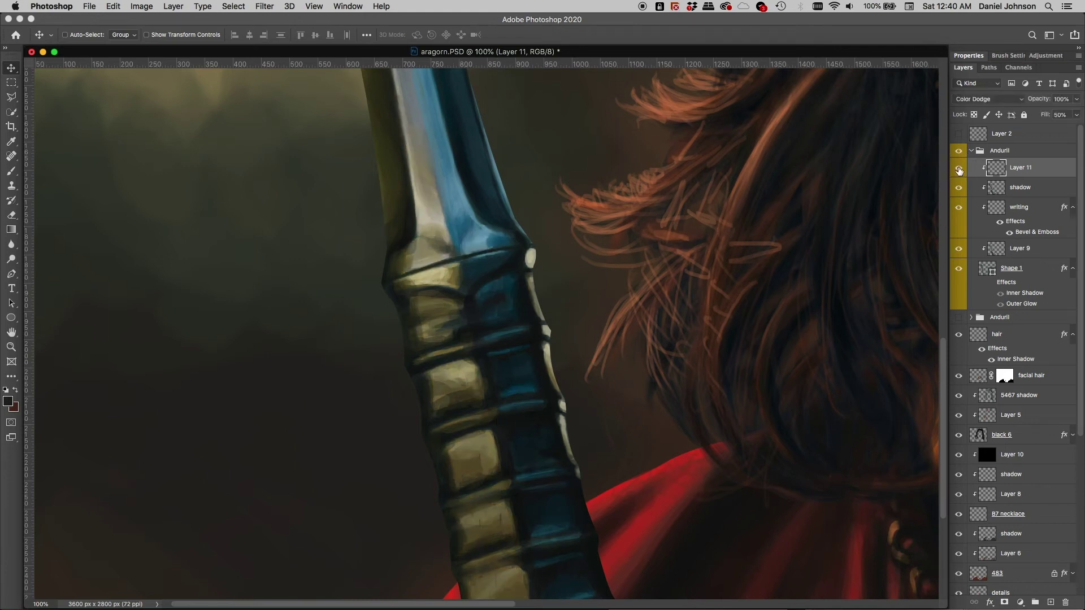
click(959, 171)
click(959, 171)
click(959, 170)
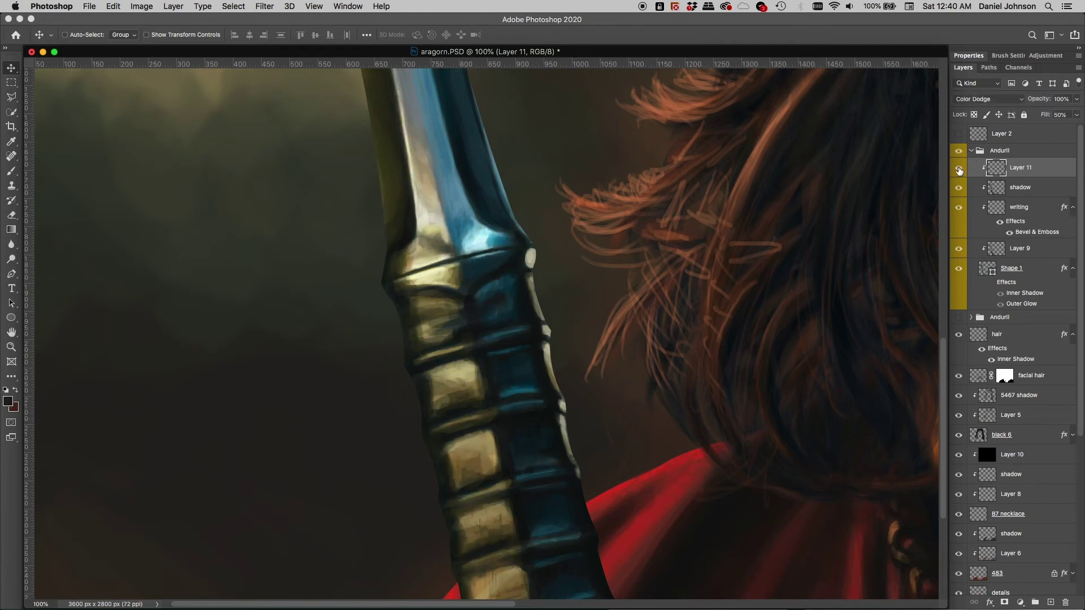
click(959, 170)
click(959, 170)
click(958, 171)
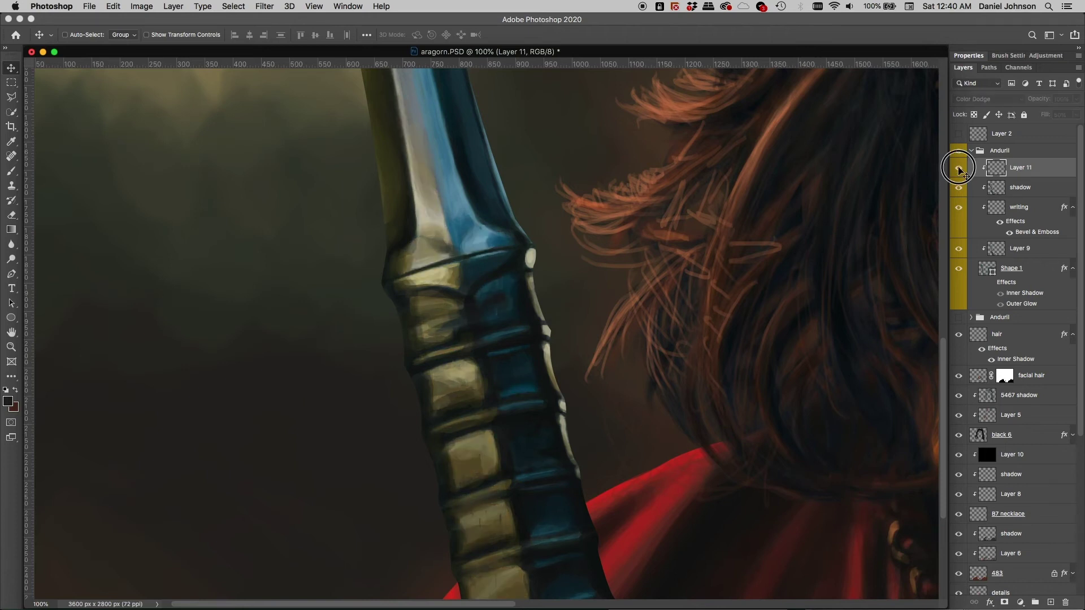
click(958, 171)
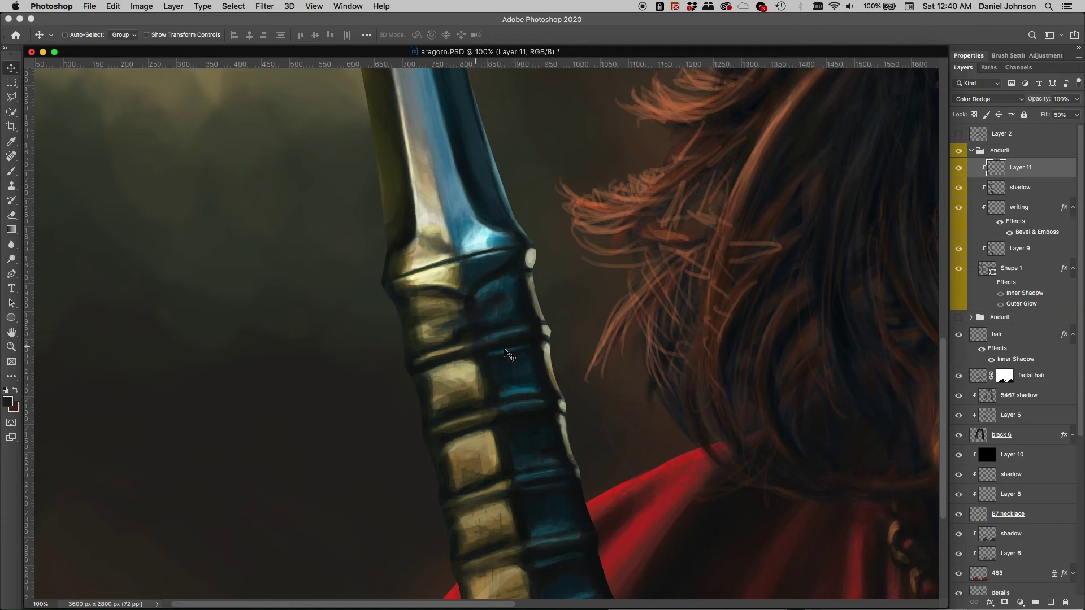
Step: Set Layer 11's fill to 100% and compare Linear Dodge (Add) with Color Dodge as its blend mode, ending on Color Dodge
click(1076, 114)
drag(1050, 130, 1077, 128)
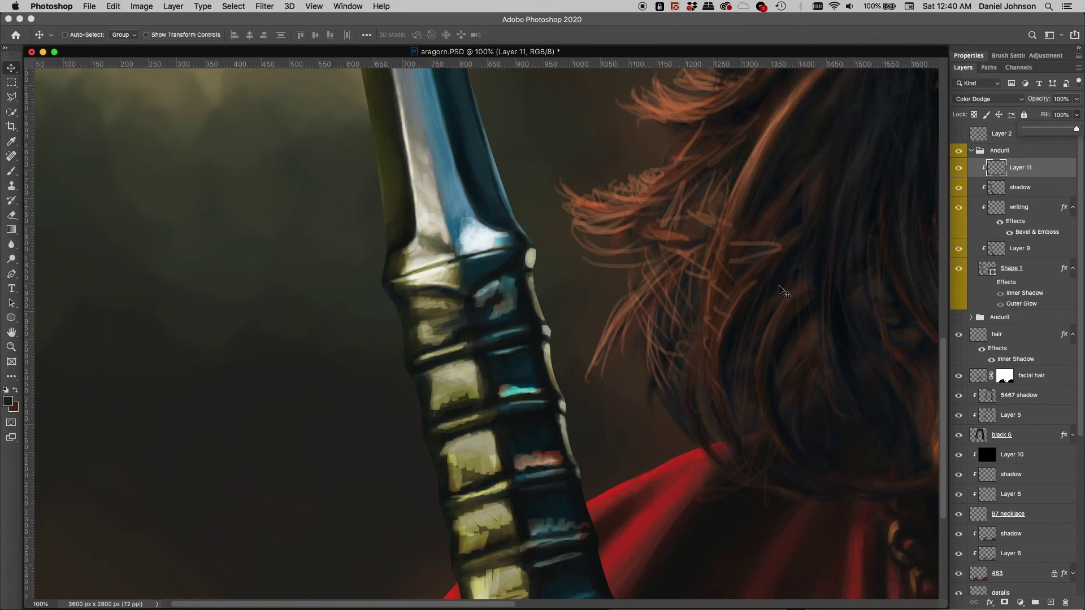
click(1007, 100)
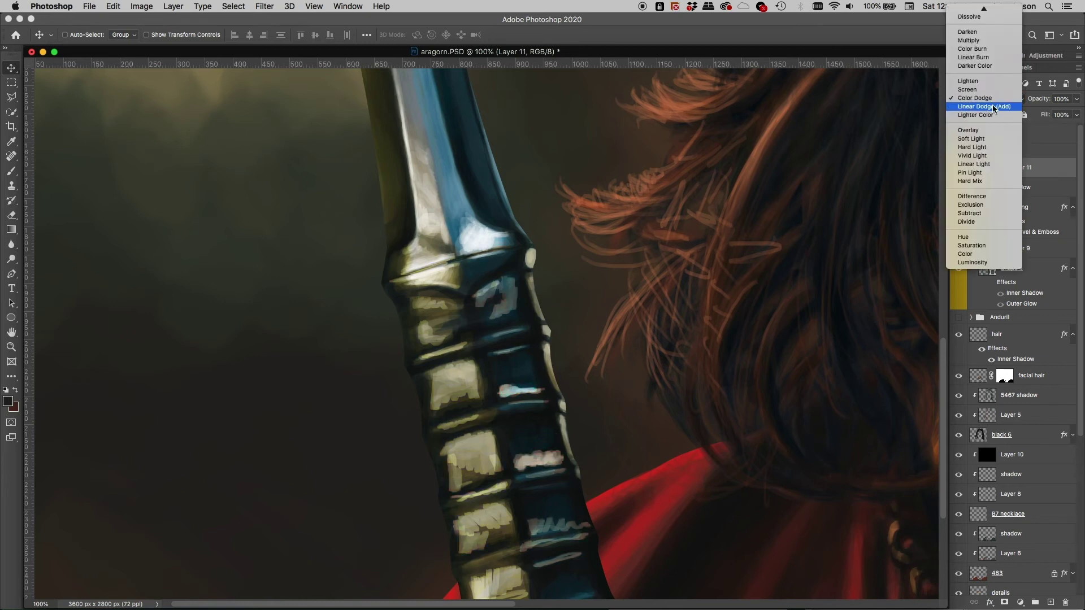
click(994, 107)
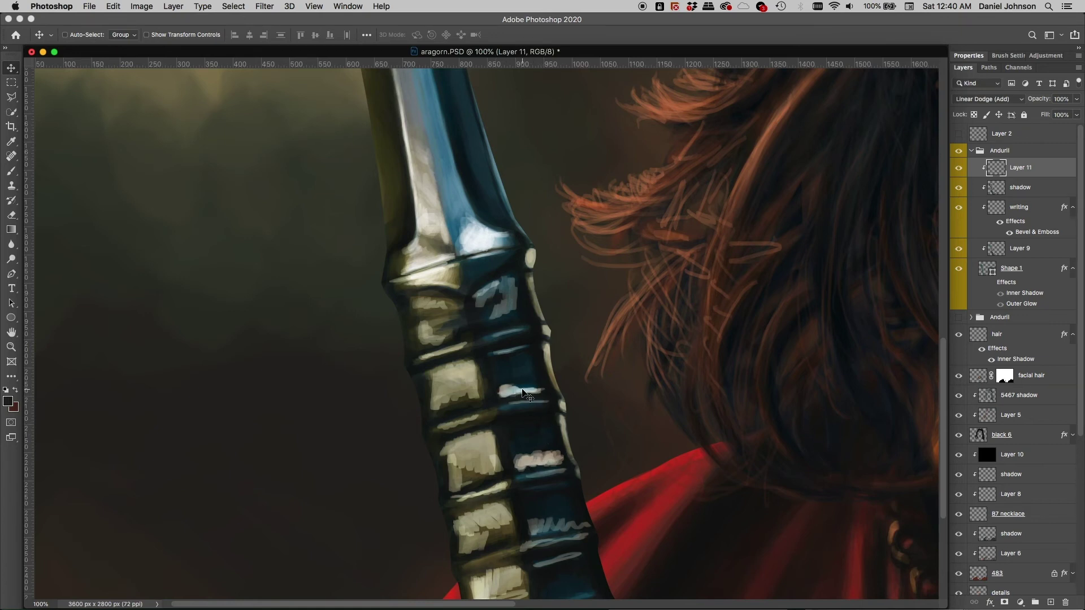
click(993, 103)
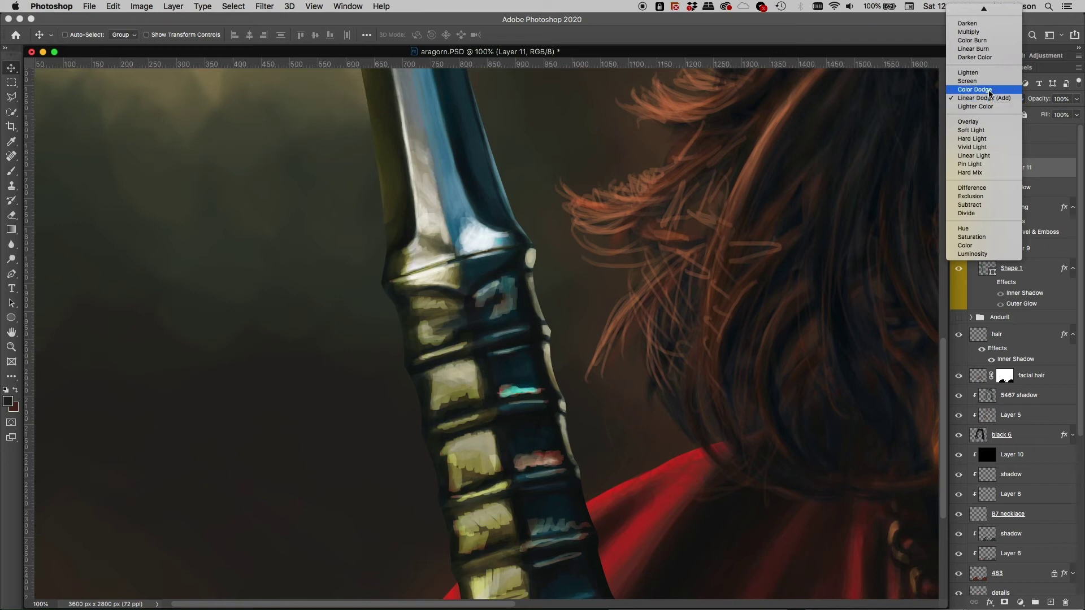
click(989, 99)
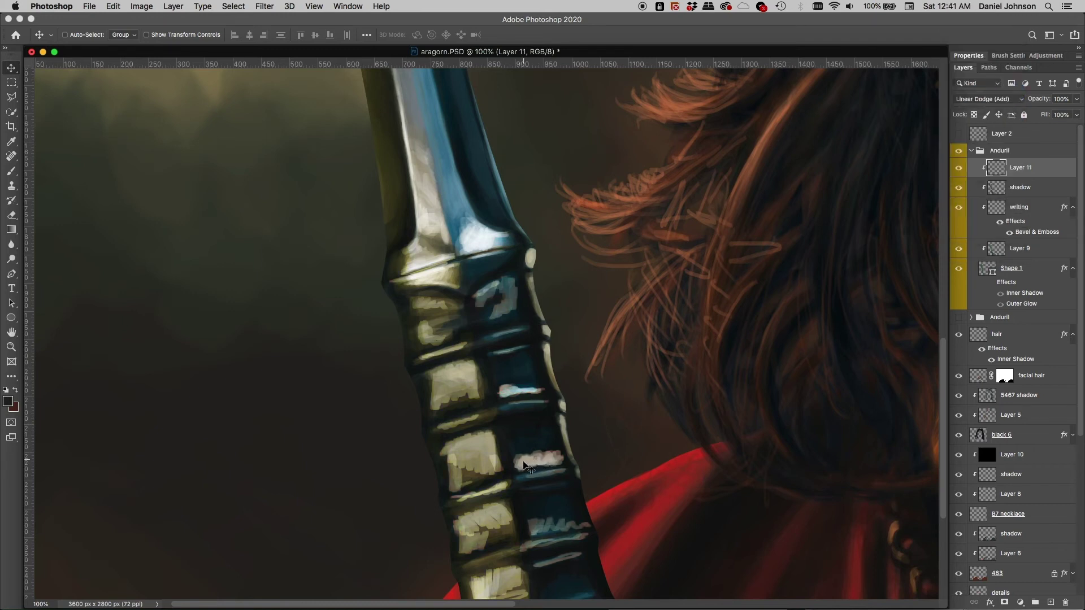
click(980, 100)
click(979, 93)
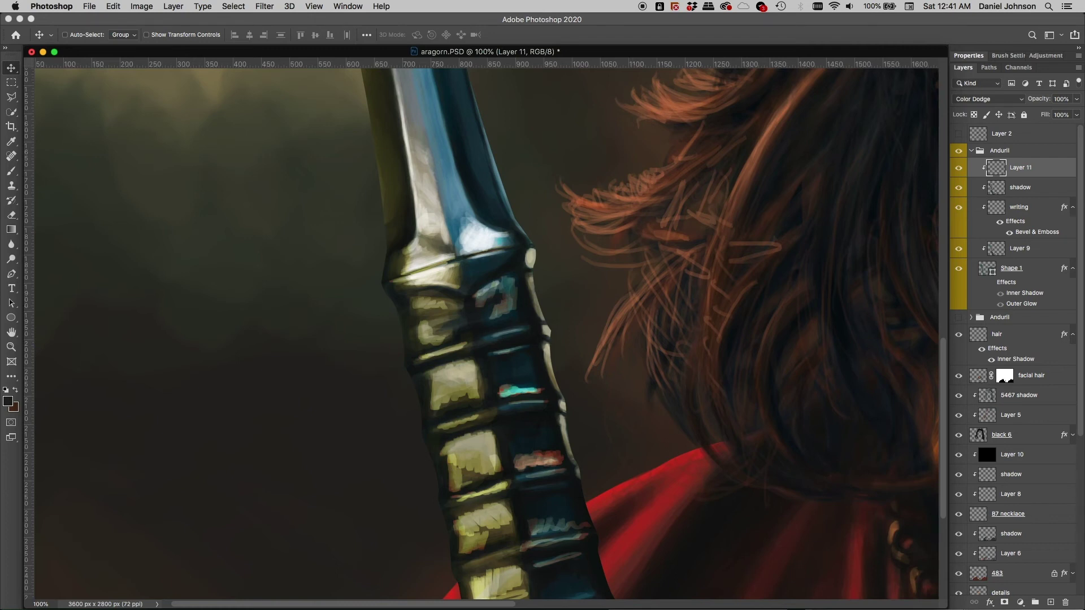
Step: Lower Layer 11's fill in 10% increments to 50%
click(1062, 115)
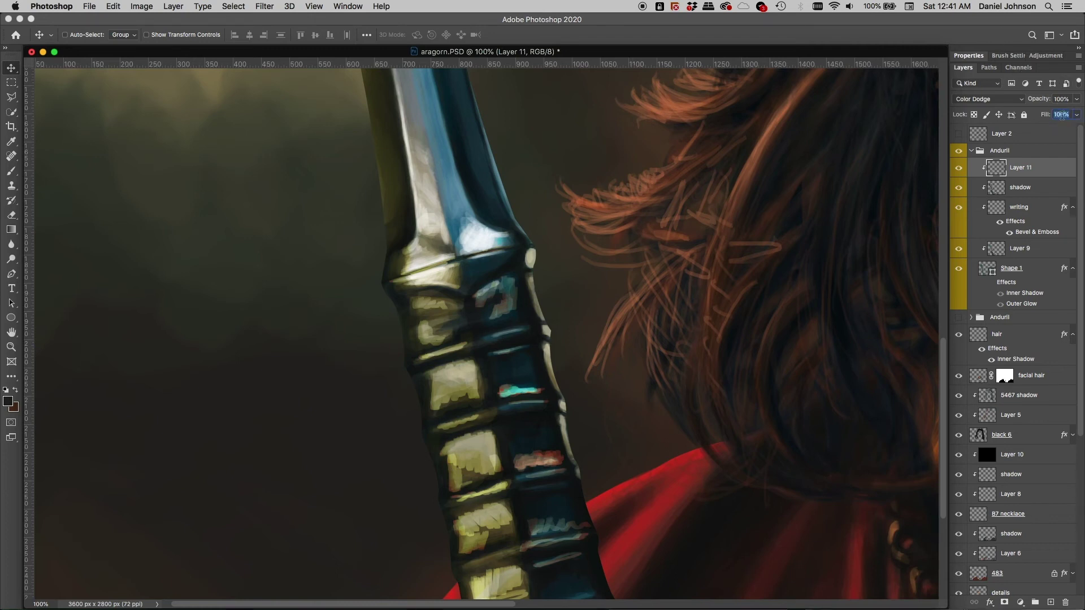
key(shift+Down)
key(shift+Down)
key(shift+Down)
key(shift+Down)
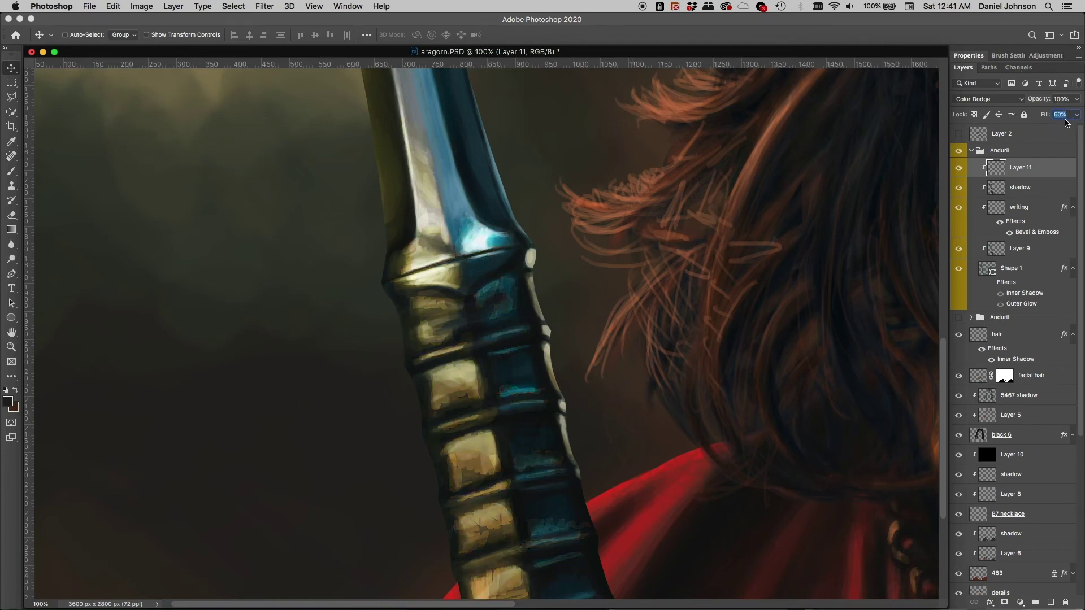
key(shift+Down)
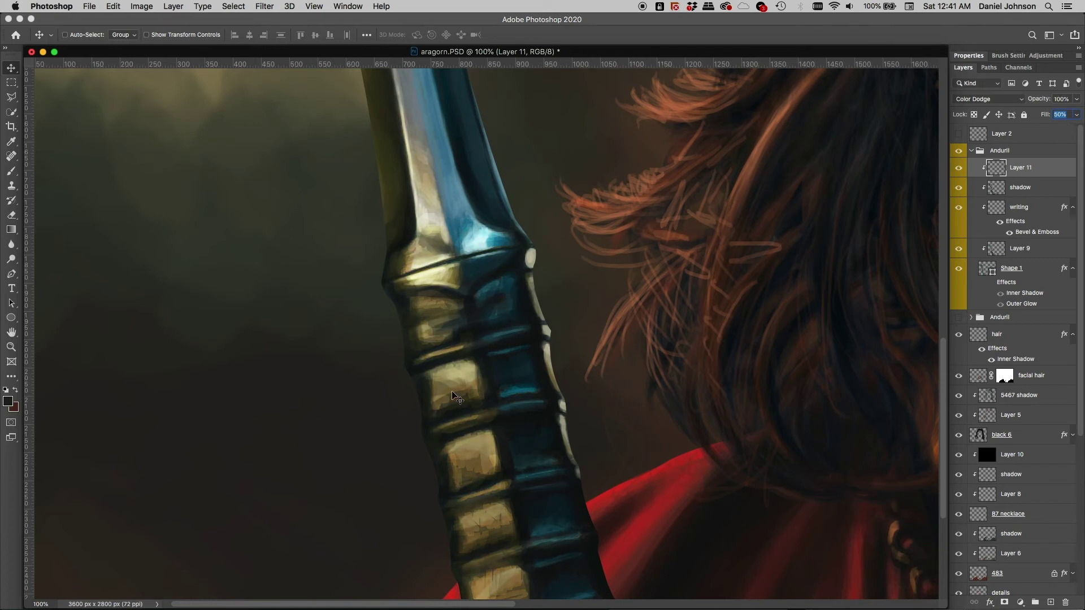
Step: Set Layer 11's blend mode to Normal and its fill to 100%
drag(482, 496, 501, 352)
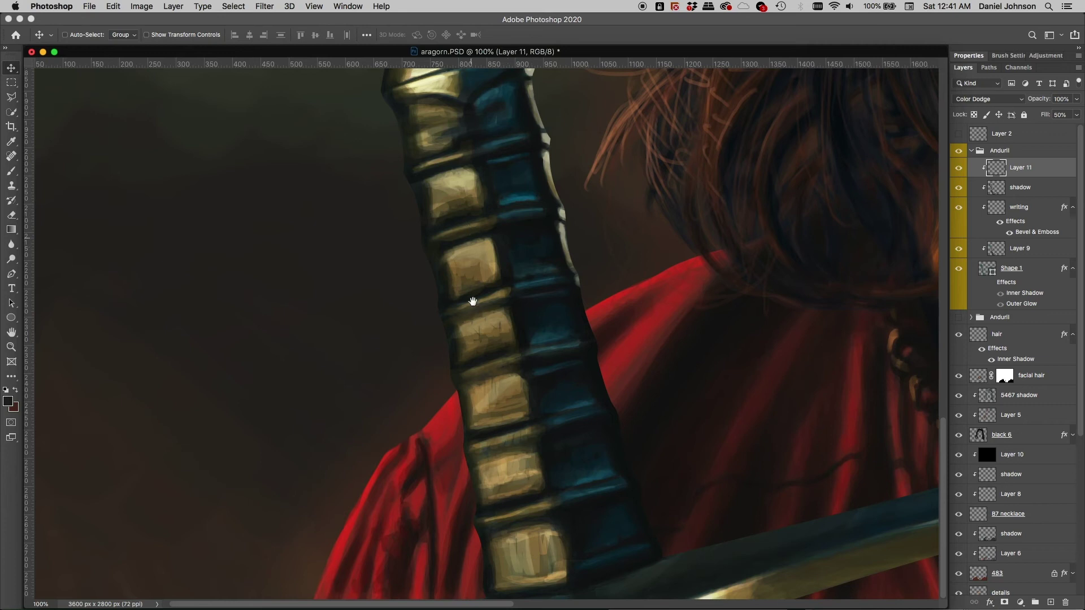
drag(537, 332, 535, 449)
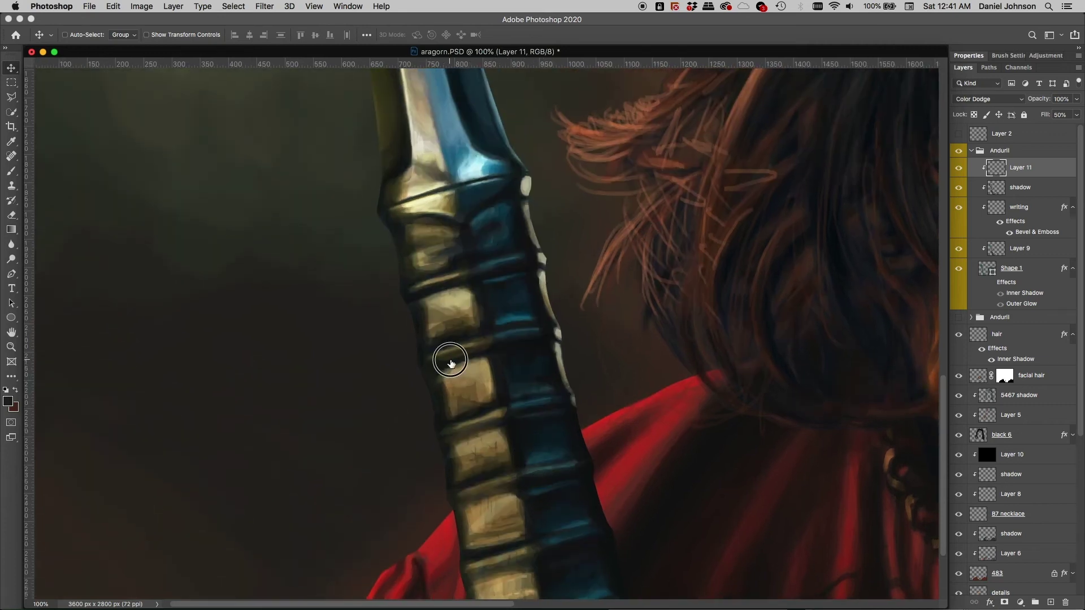
drag(451, 360, 429, 183)
drag(509, 398, 500, 365)
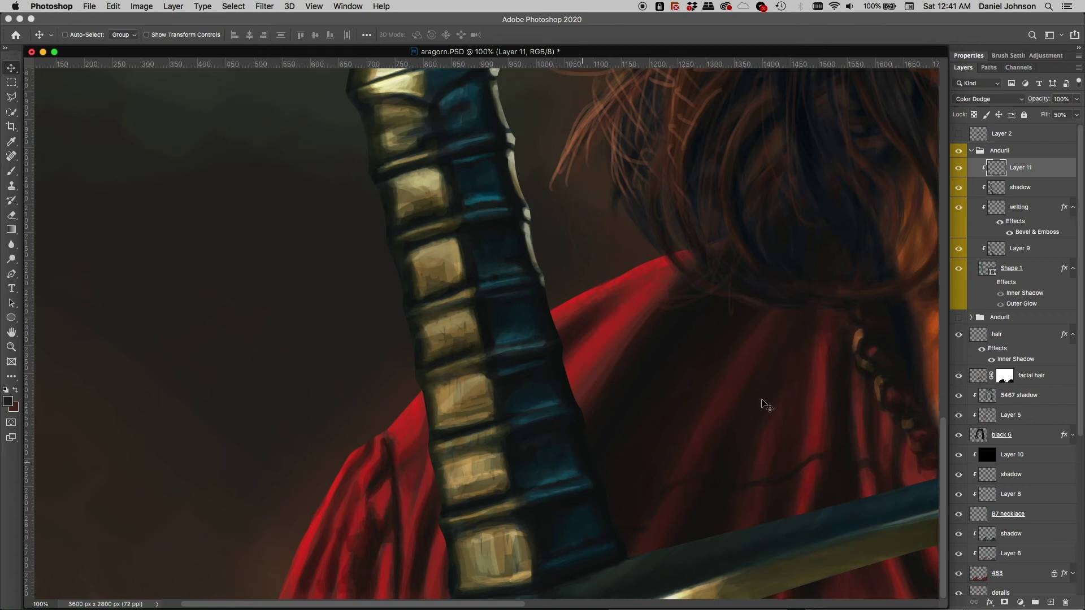
click(1009, 103)
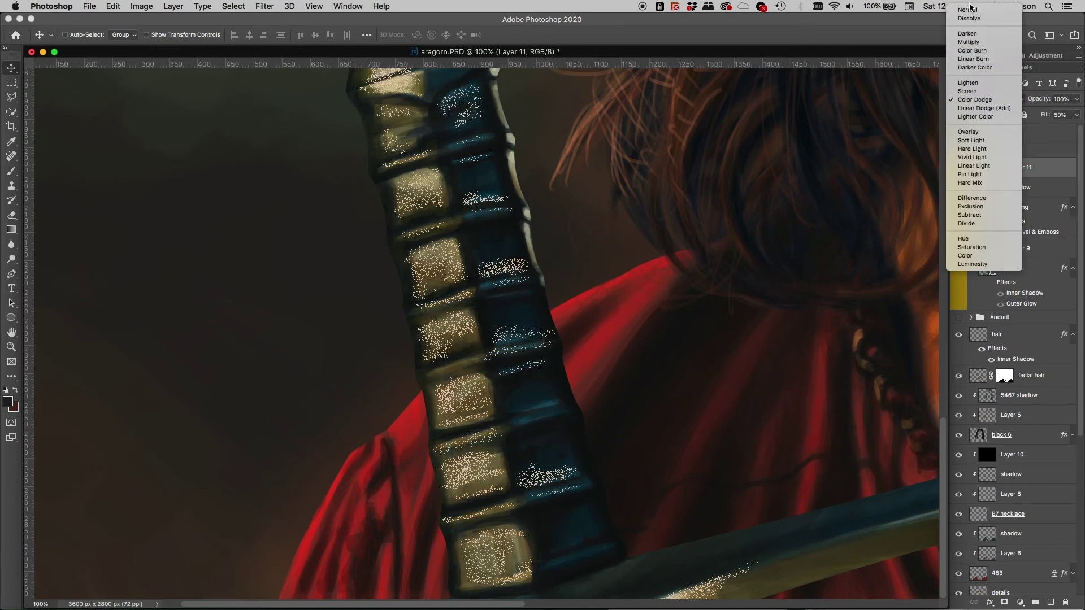
click(969, 9)
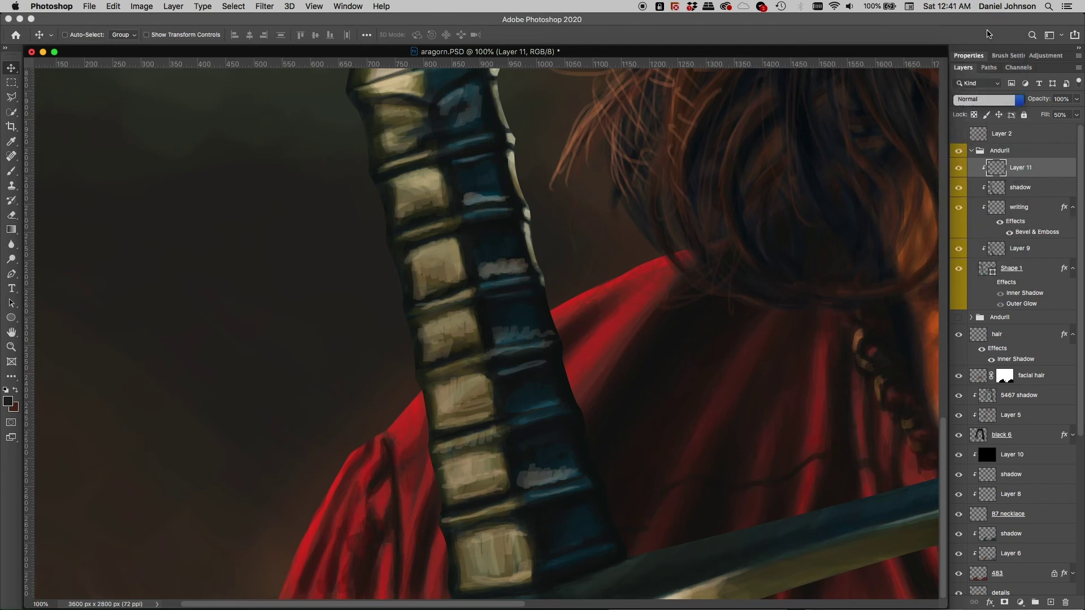
click(1077, 115)
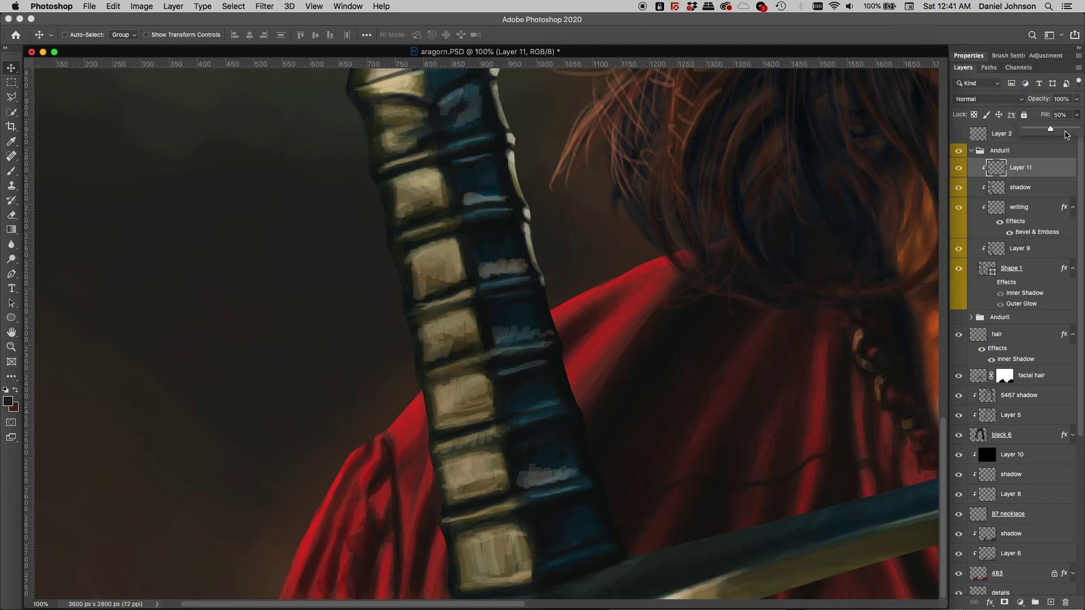
drag(1052, 129, 1076, 129)
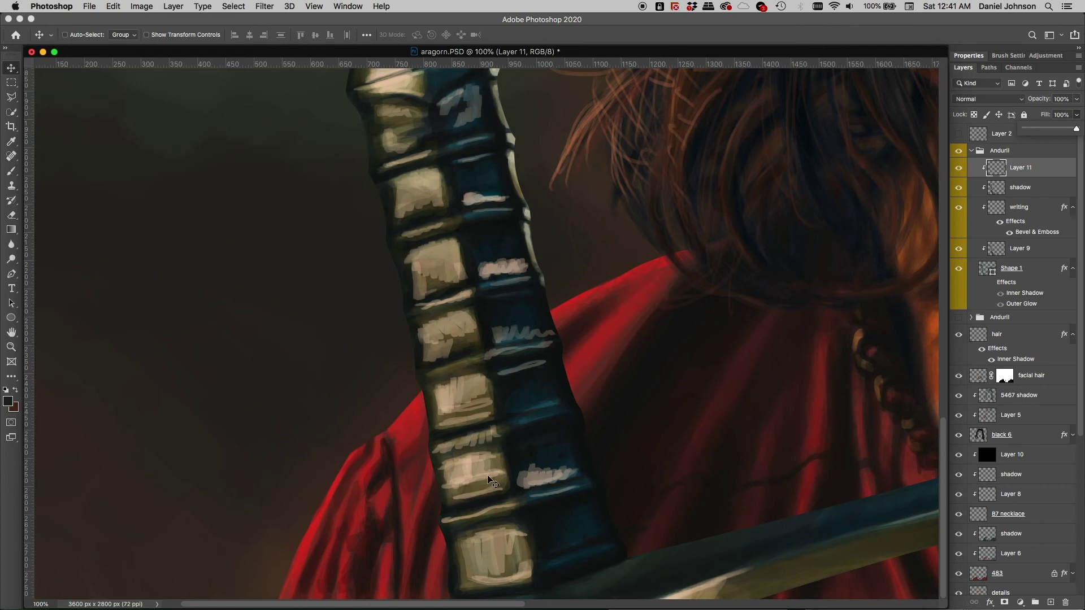
scroll(490, 359, up, 10)
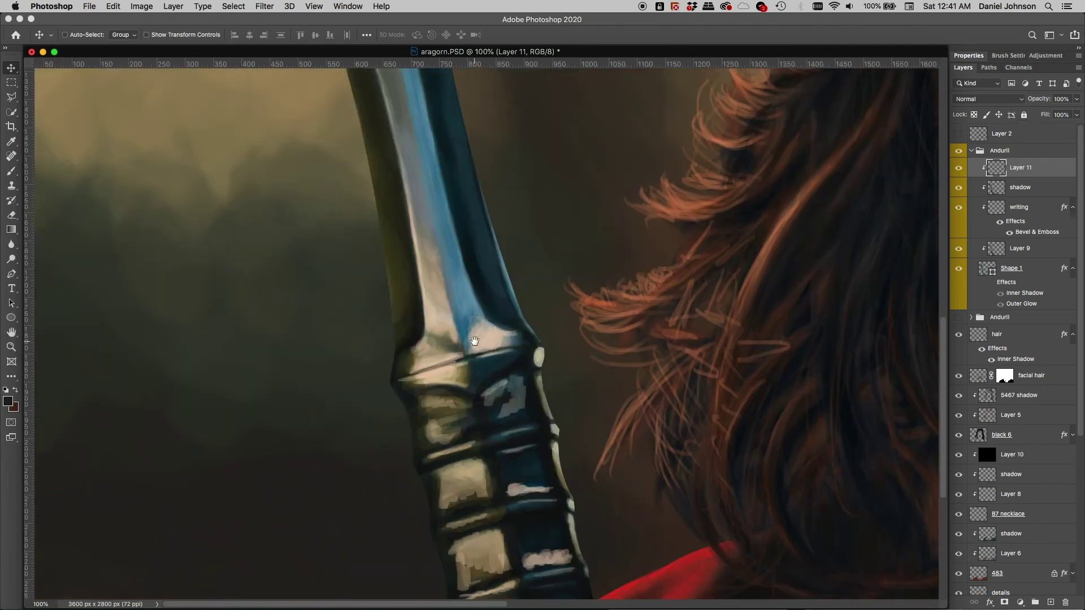
Step: Examine the sword from the ribbed grip up to the pommel and back with Layer 11 in Normal mode
scroll(460, 365, up, 10)
scroll(459, 365, right, 3)
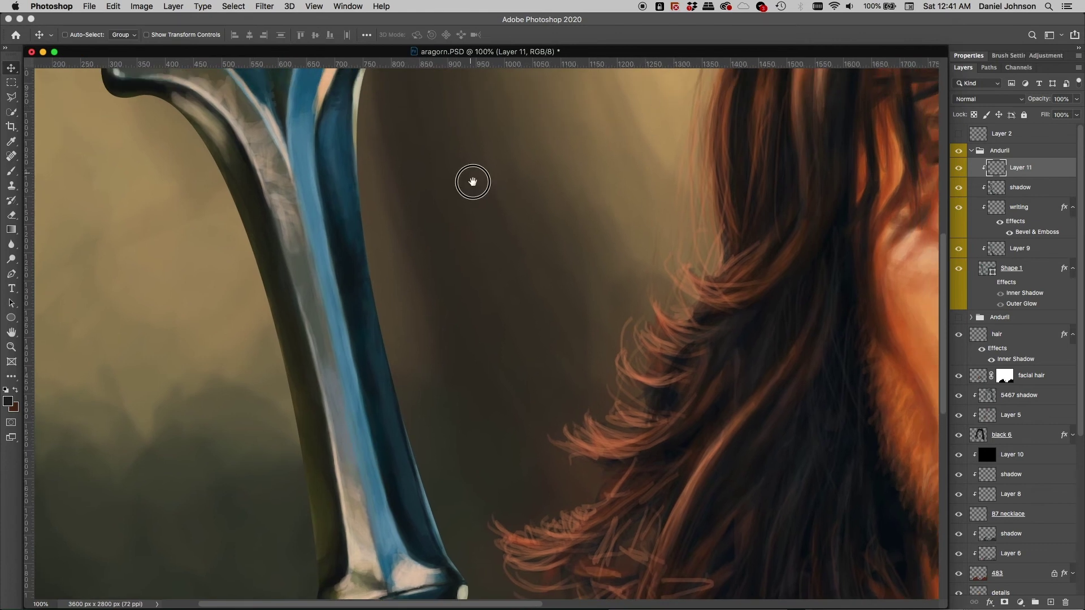
scroll(304, 202, up, 5)
scroll(304, 202, left, 2)
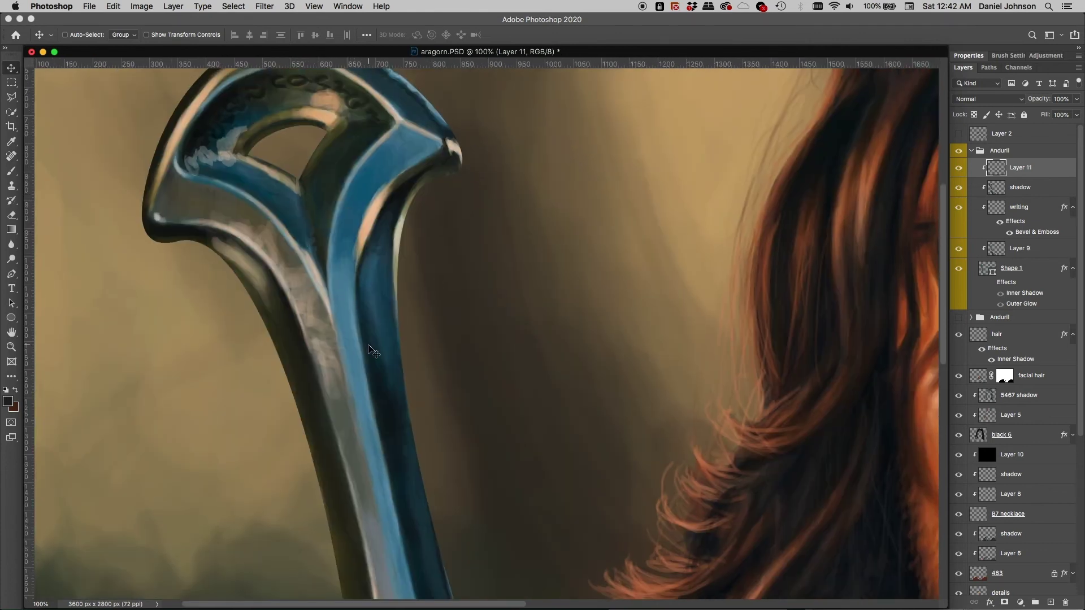
drag(431, 456, 451, 479)
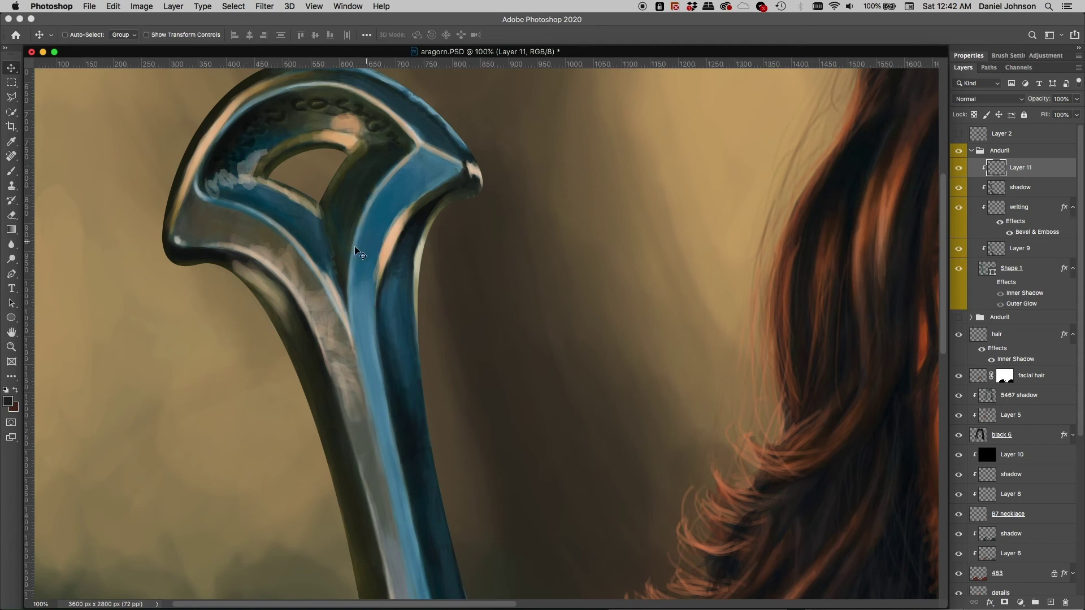
drag(445, 379, 450, 162)
drag(471, 234, 465, 109)
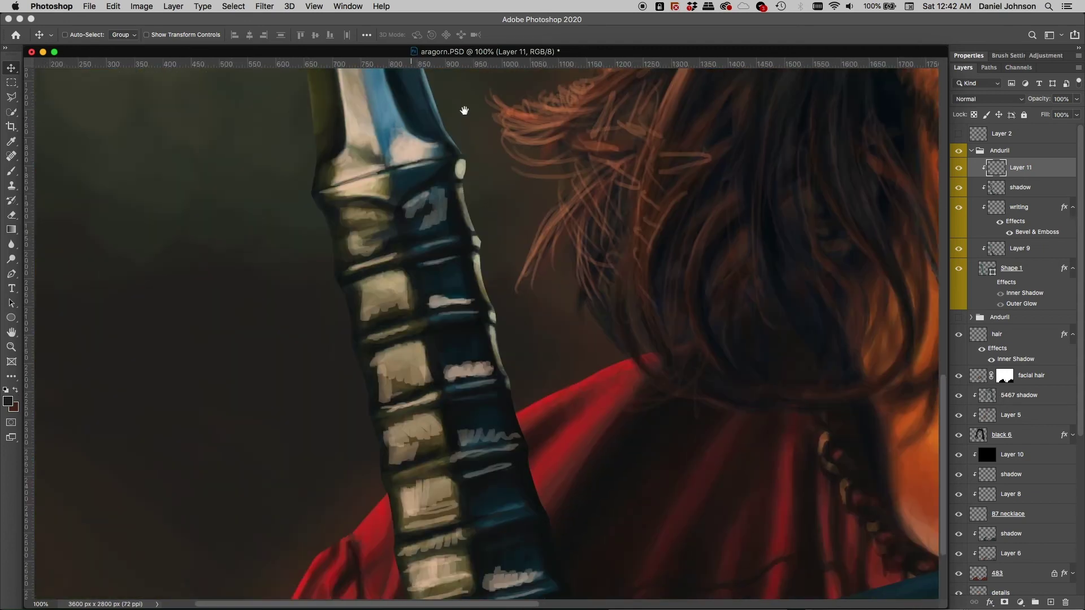
drag(495, 202, 478, 110)
drag(355, 181, 416, 311)
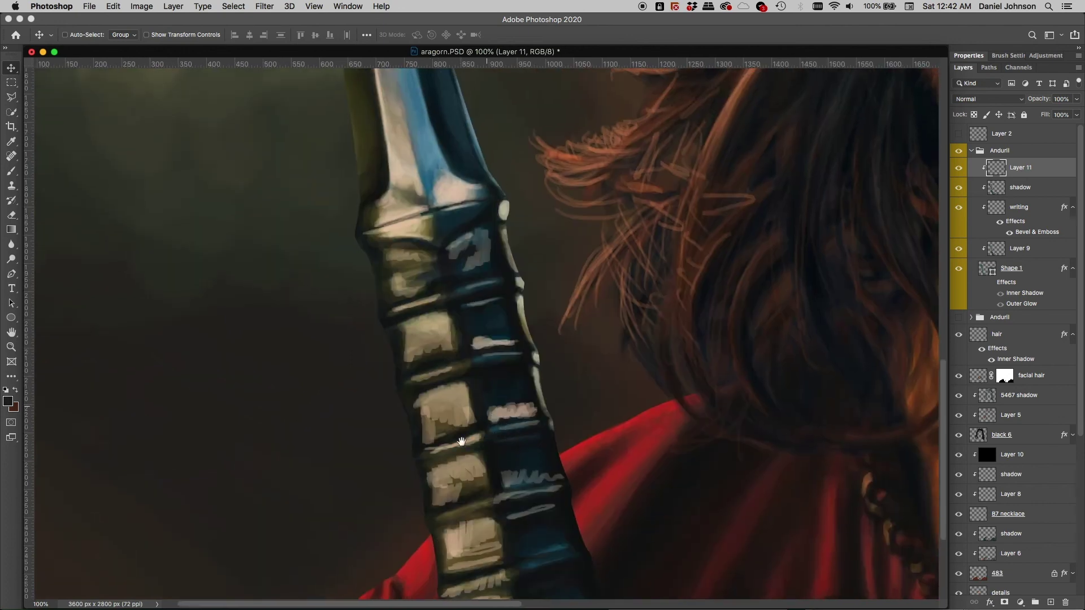
drag(554, 437, 537, 381)
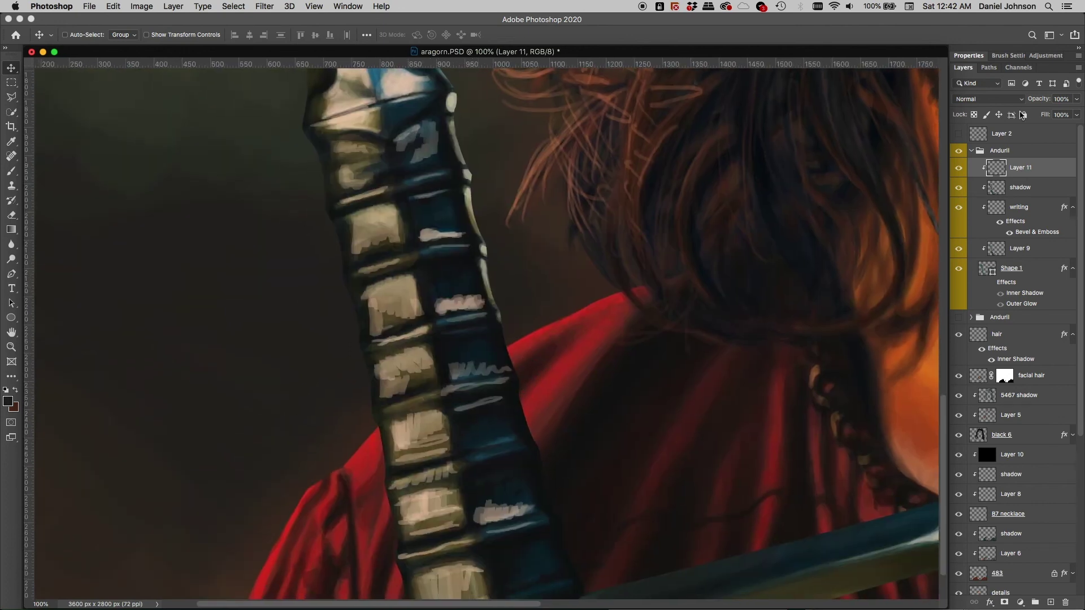
Step: Compare Screen, Linear Dodge (Add) and Color Dodge as Layer 11's blend mode, ending on Color Dodge
click(995, 100)
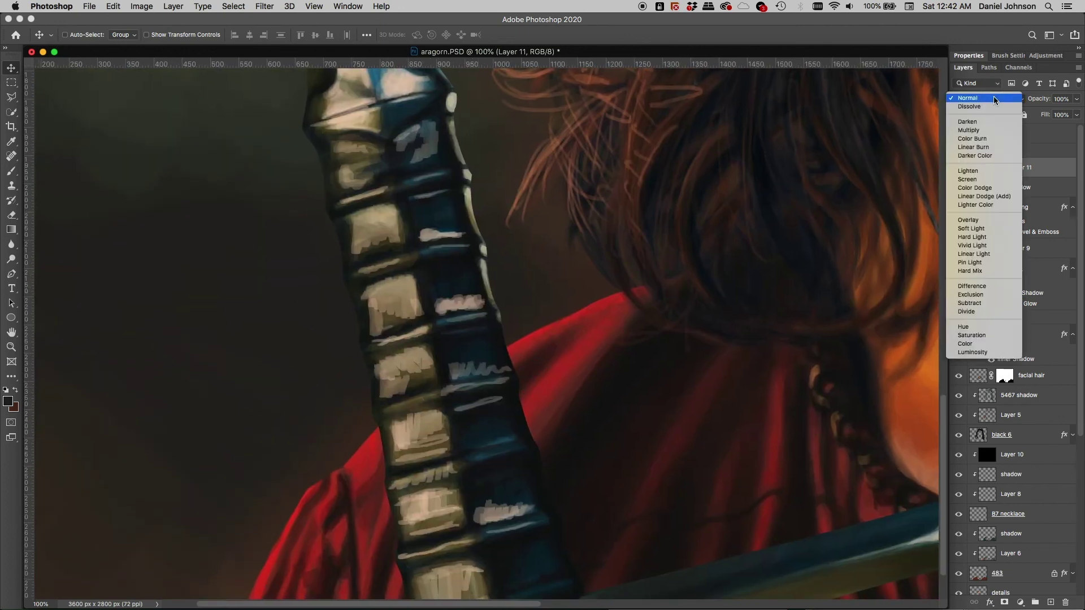
click(981, 178)
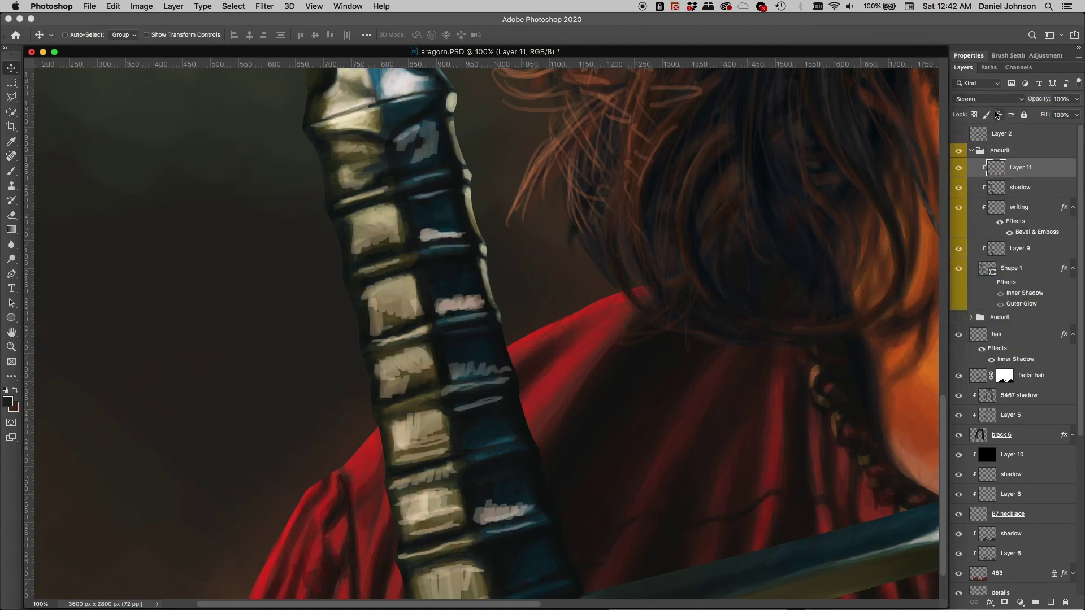
click(991, 99)
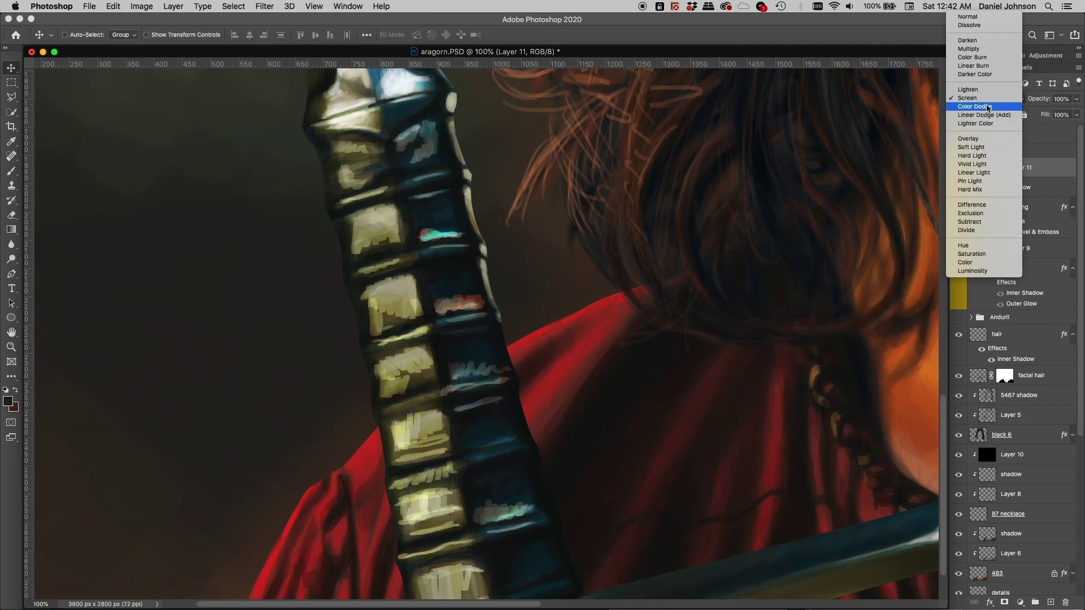
click(989, 116)
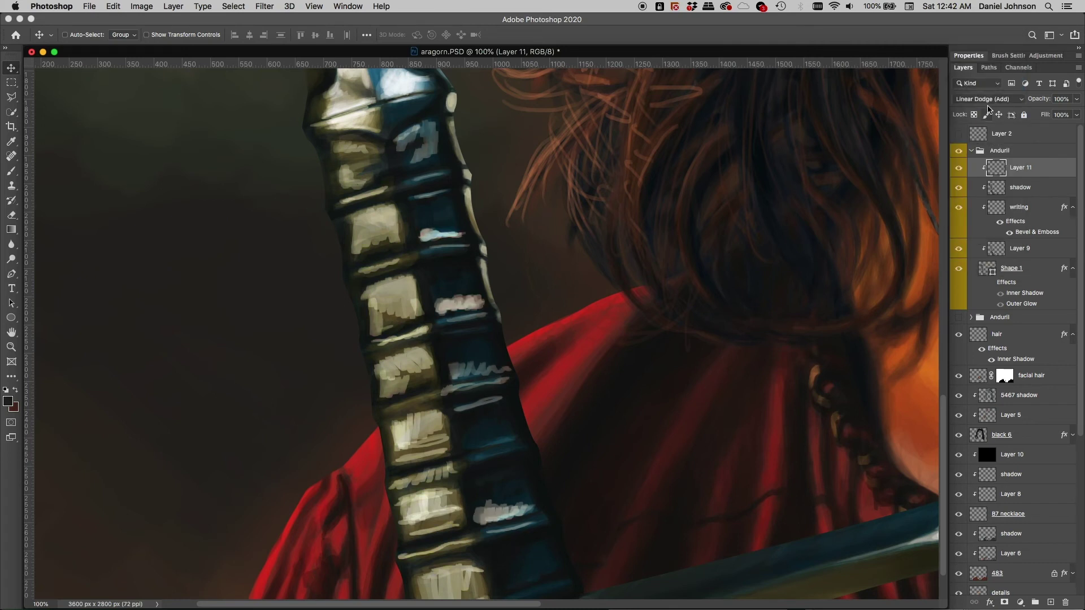
click(990, 99)
click(990, 91)
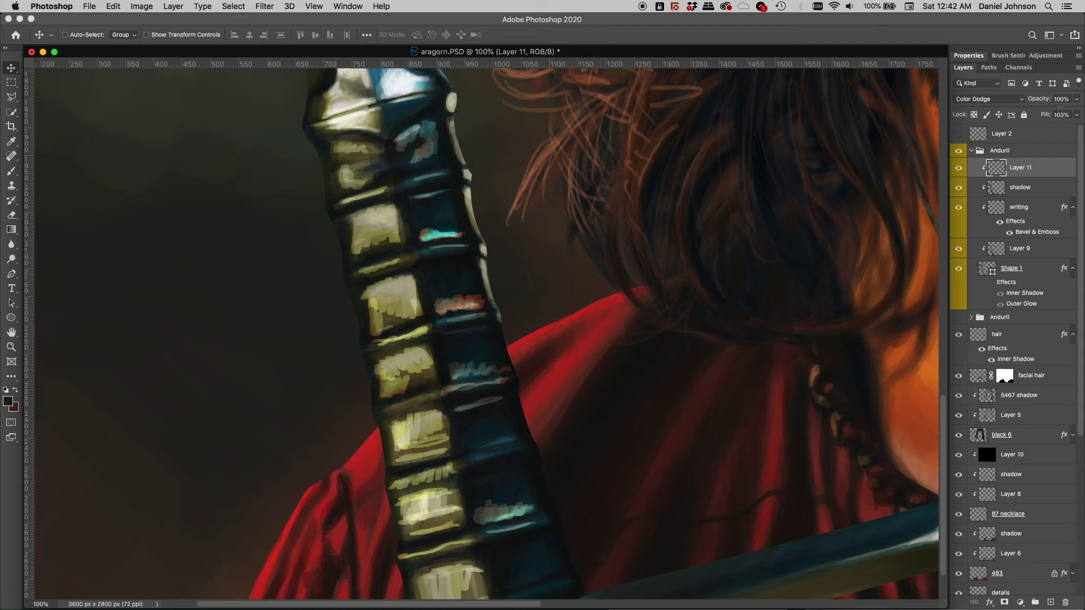
Step: Lower Layer 11's fill to 50%
click(1060, 115)
key(shift+Down)
key(shift+Down)
key(shift+Down)
key(shift+Down)
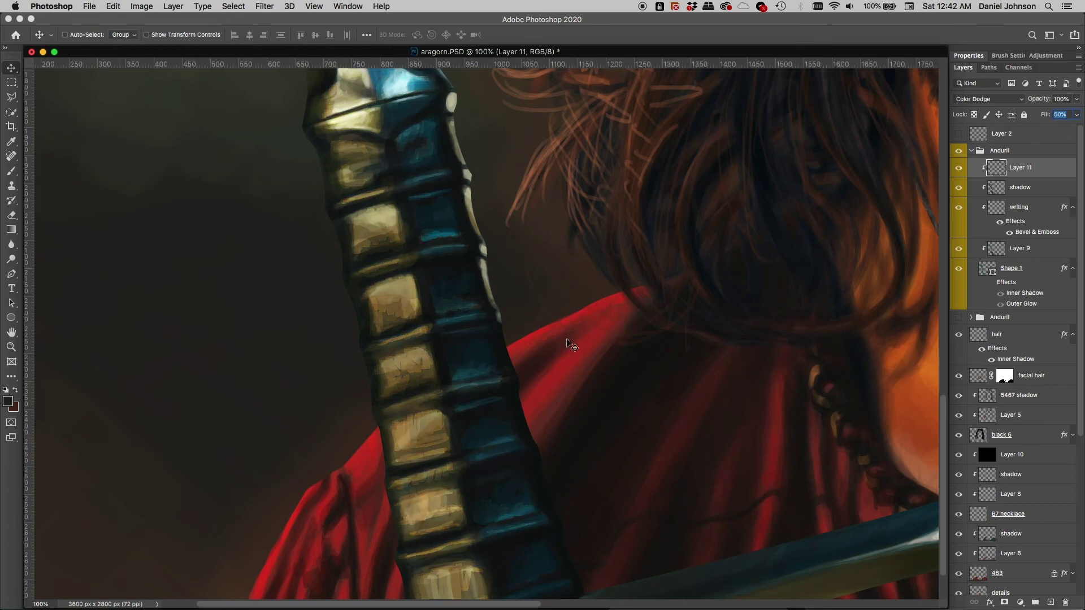
Step: Compare the sword's collar and upper grip with Layer 11 hidden and shown
drag(539, 415, 482, 260)
drag(471, 313, 513, 497)
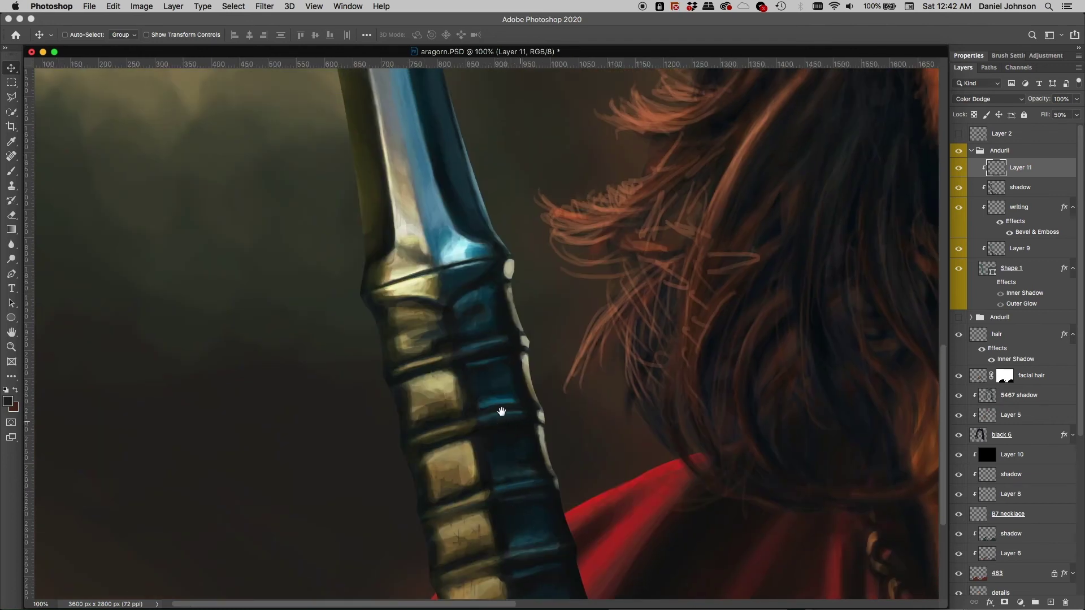
click(959, 168)
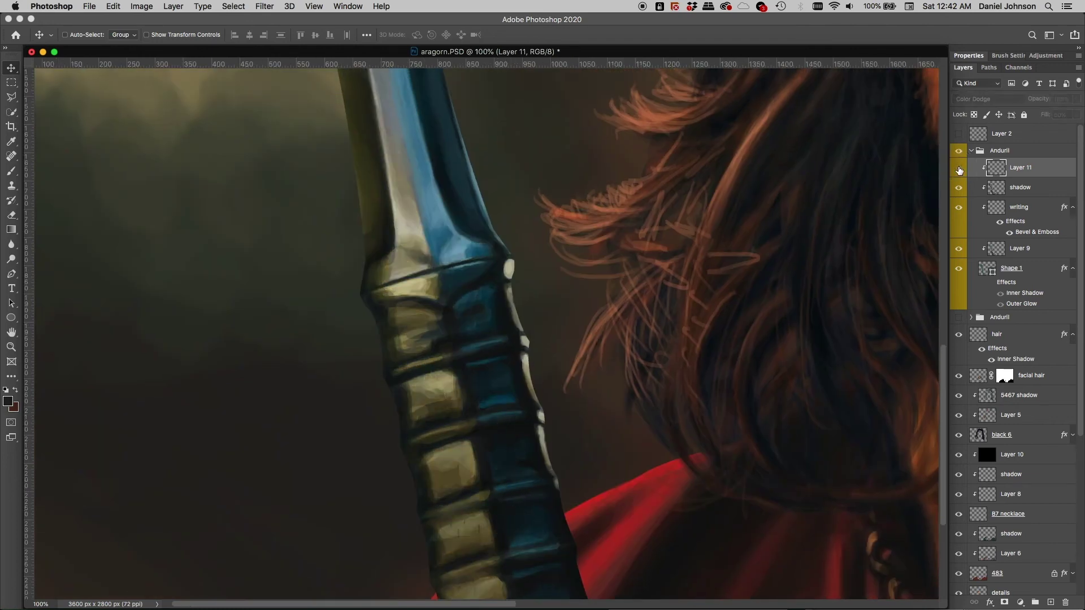
click(959, 169)
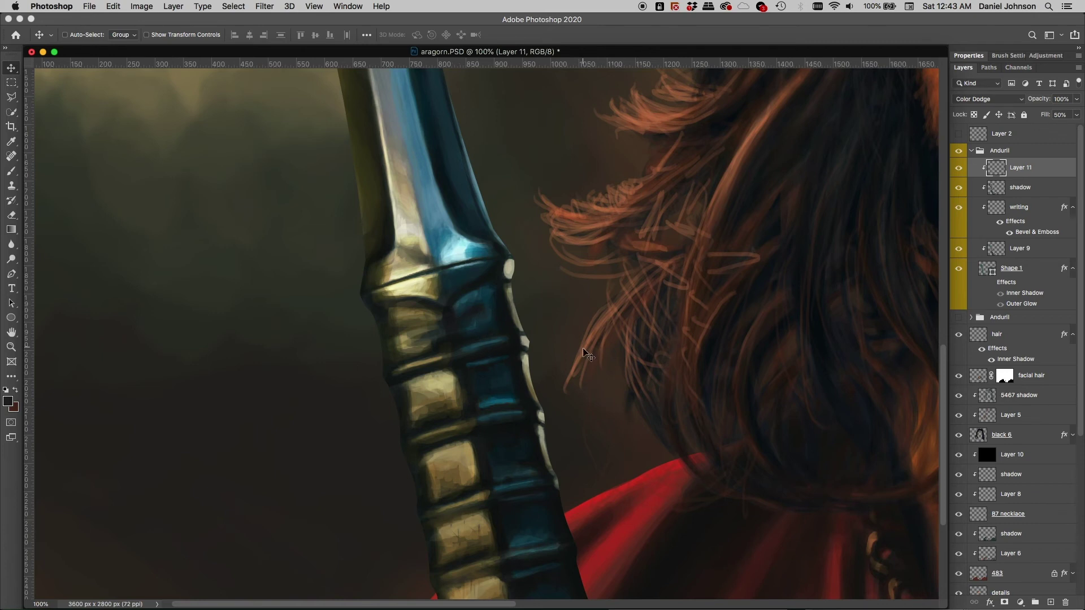
Step: Examine the grip and collar highlights up close, and view the sword beside the portrait at 50% zoom
scroll(593, 395, down, 10)
scroll(593, 396, right, 6)
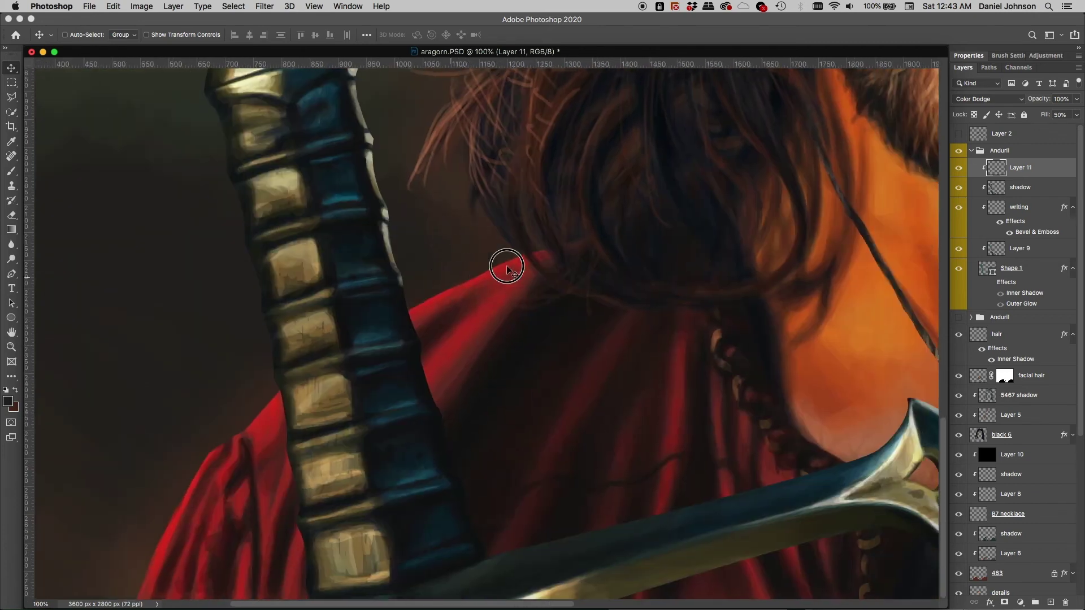
scroll(570, 344, right, 5)
scroll(457, 303, left, 5)
scroll(649, 312, up, 5)
scroll(649, 313, left, 3)
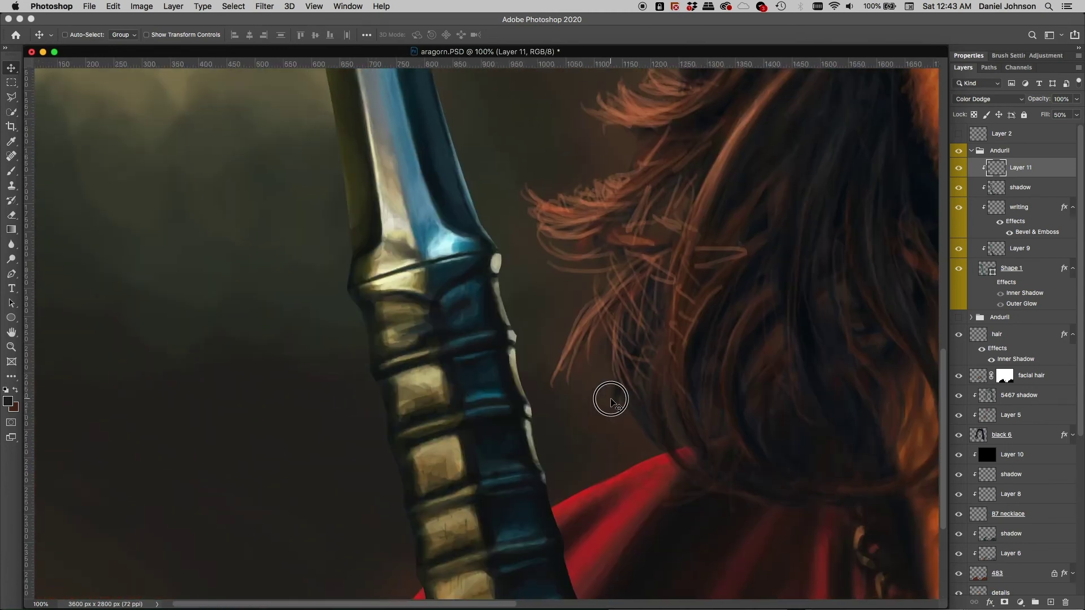
scroll(610, 395, up, 1)
drag(523, 296, 523, 435)
key(super+minus)
key(super+minus)
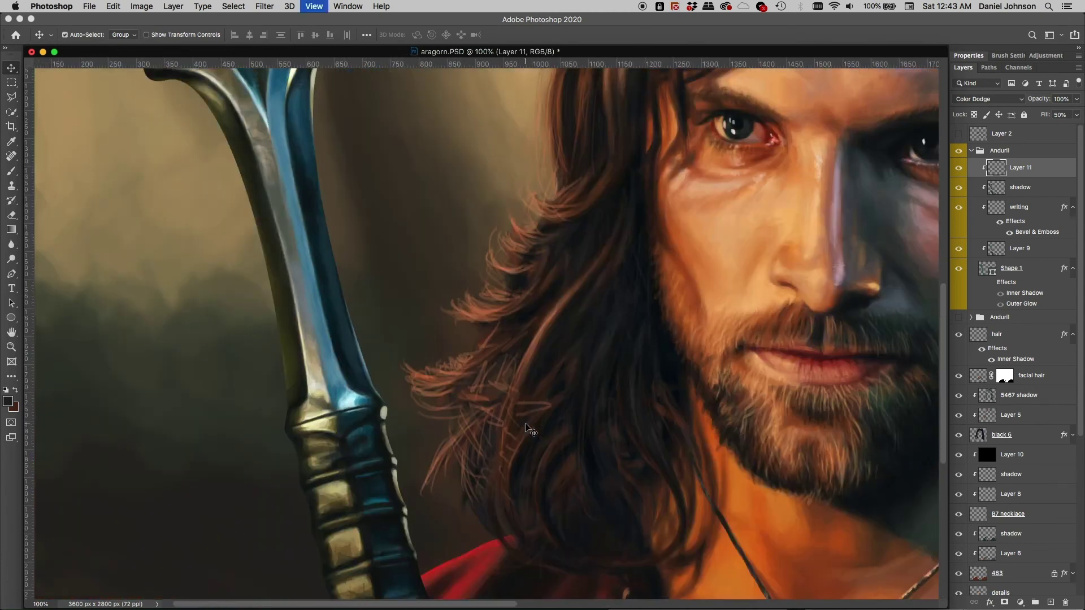
drag(410, 342, 510, 248)
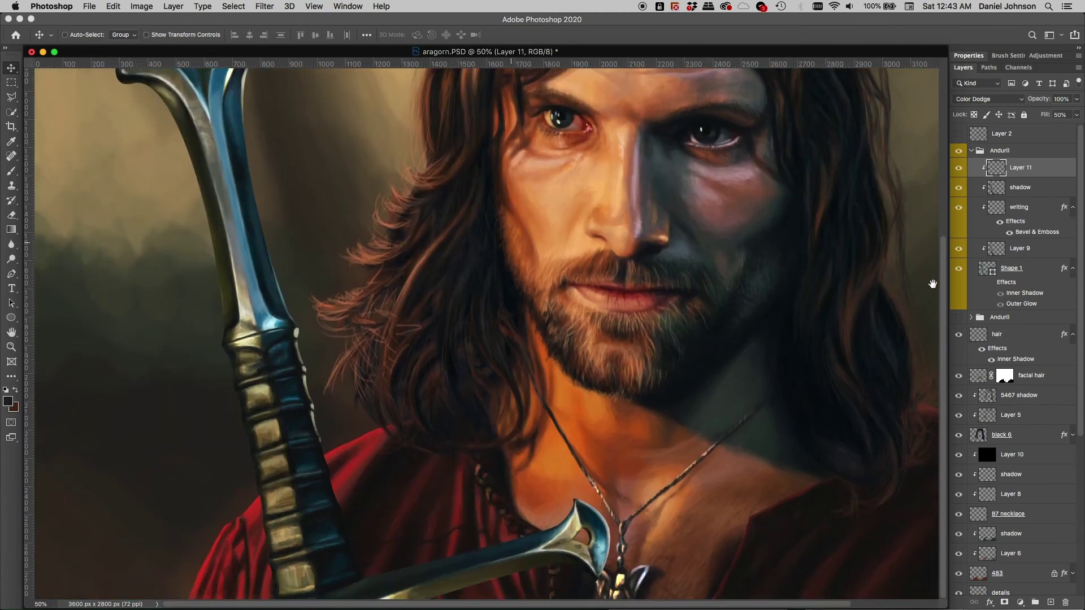
Step: Select the Shape 1 layer, collapse the writing layer's effects list and turn on Shape 1's layer effects
click(998, 272)
click(1068, 207)
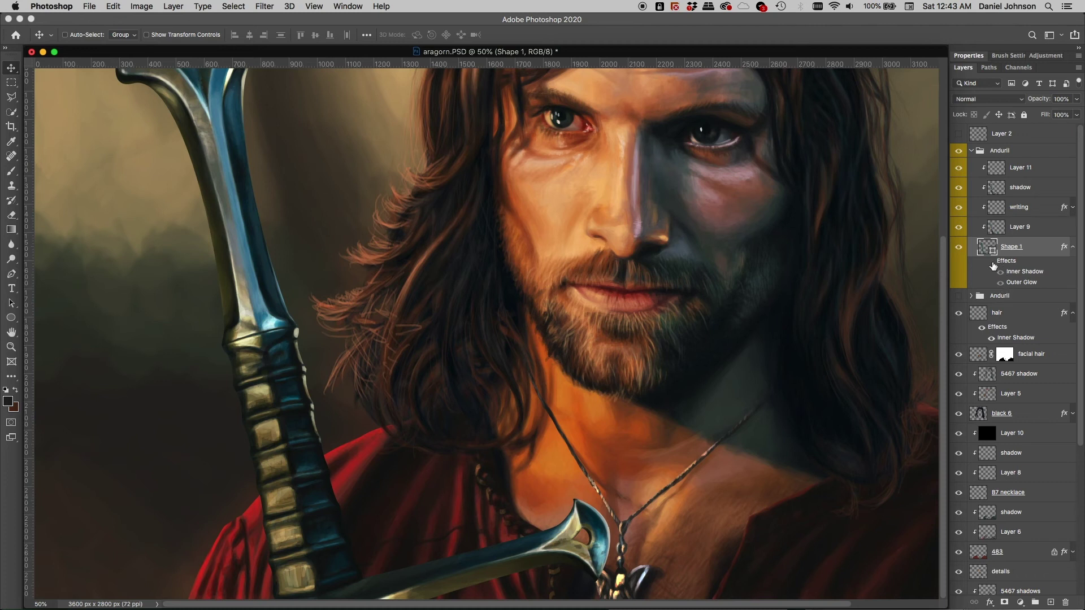
scroll(350, 251, up, 5)
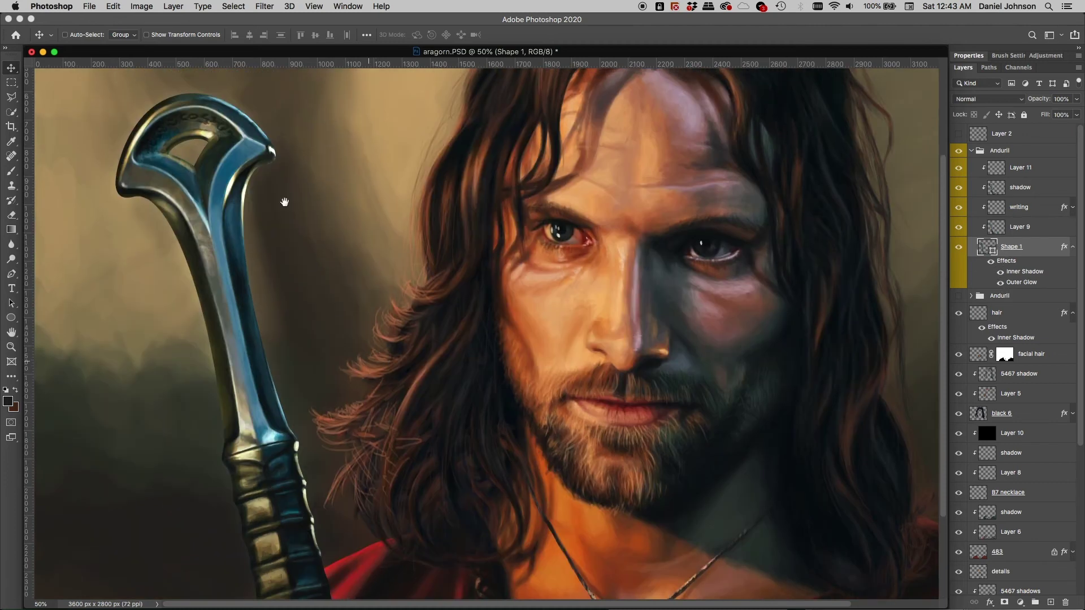
scroll(271, 384, down, 5)
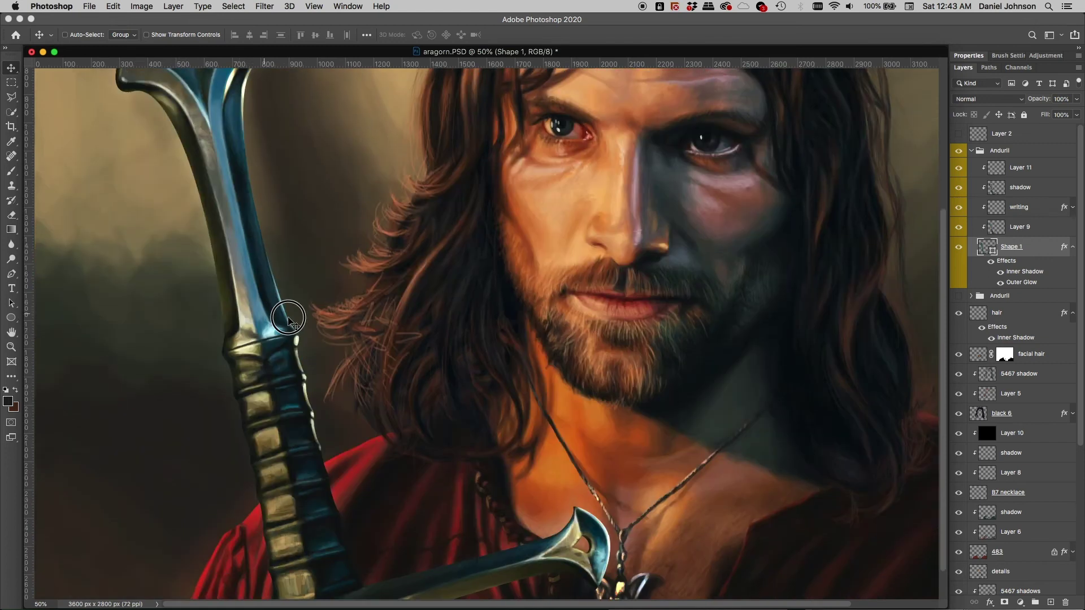
Step: Compare the sword with the Shape 1 layer hidden and shown, and with its layer effects off and on
click(959, 248)
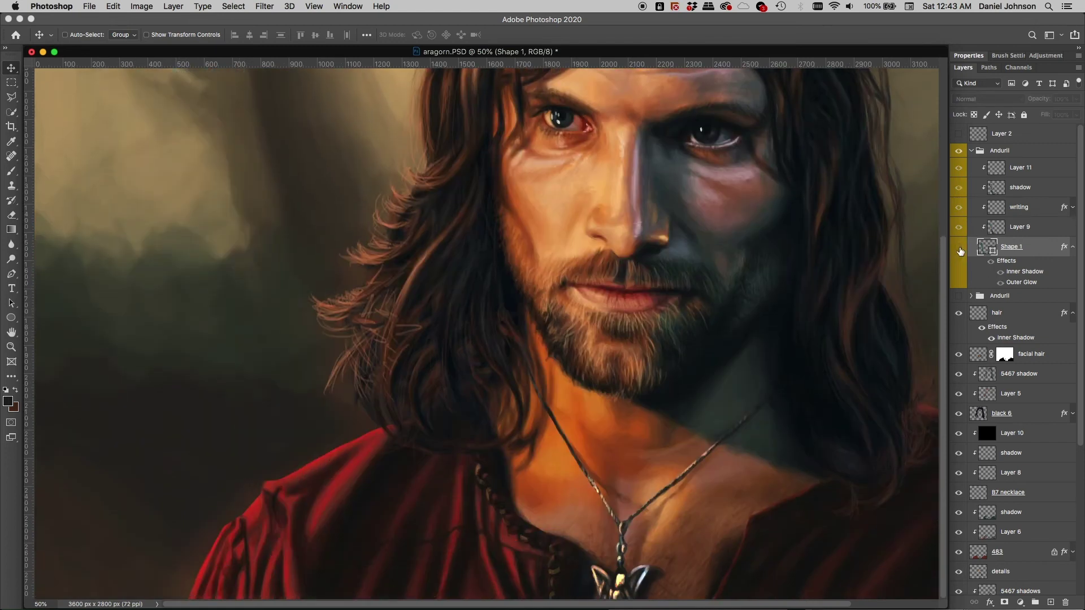
click(958, 248)
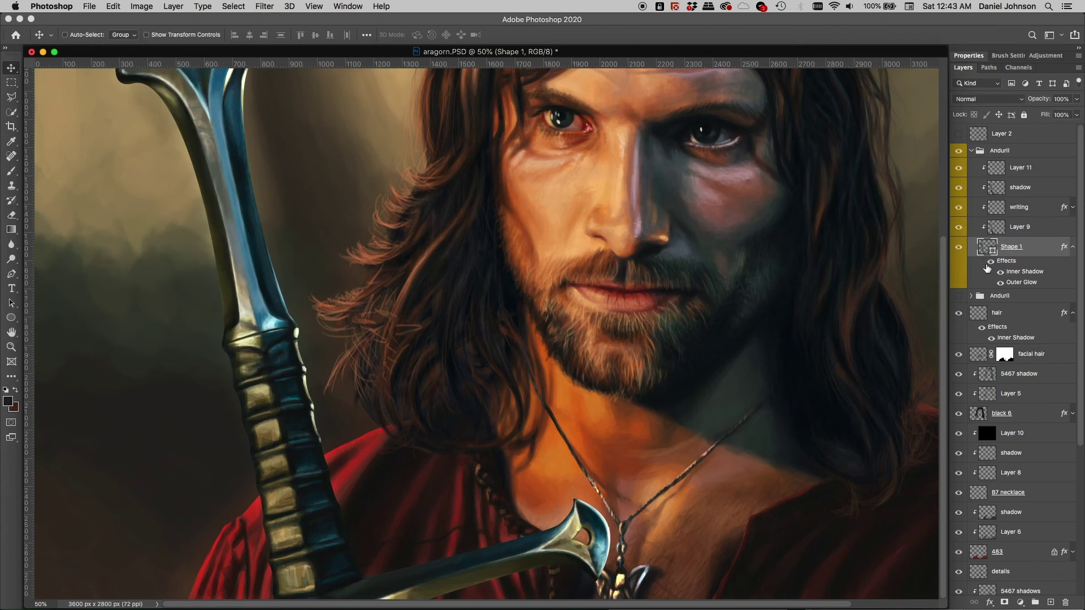
click(991, 261)
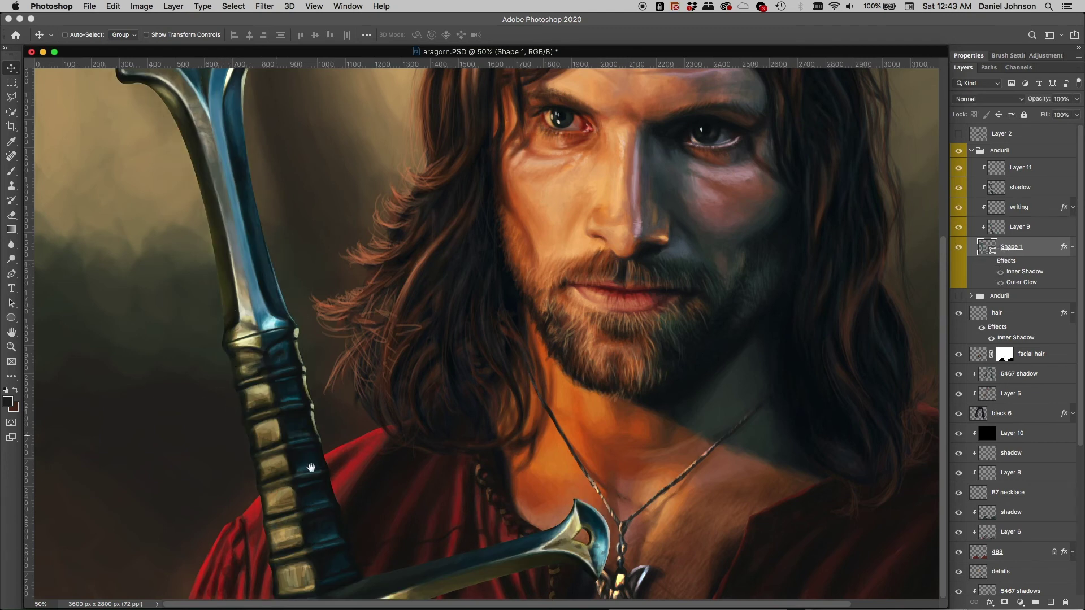
click(990, 261)
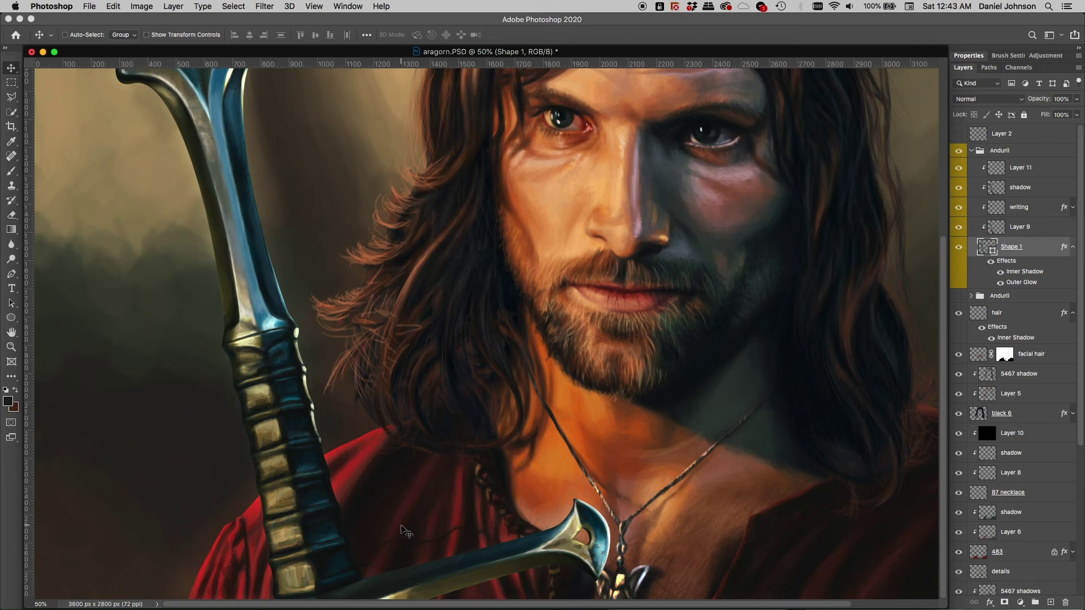
Step: Open Shape 1's Inner Shadow settings and review the blend mode options and shadow colour, keeping Color Dodge and the existing colour
double_click(1028, 273)
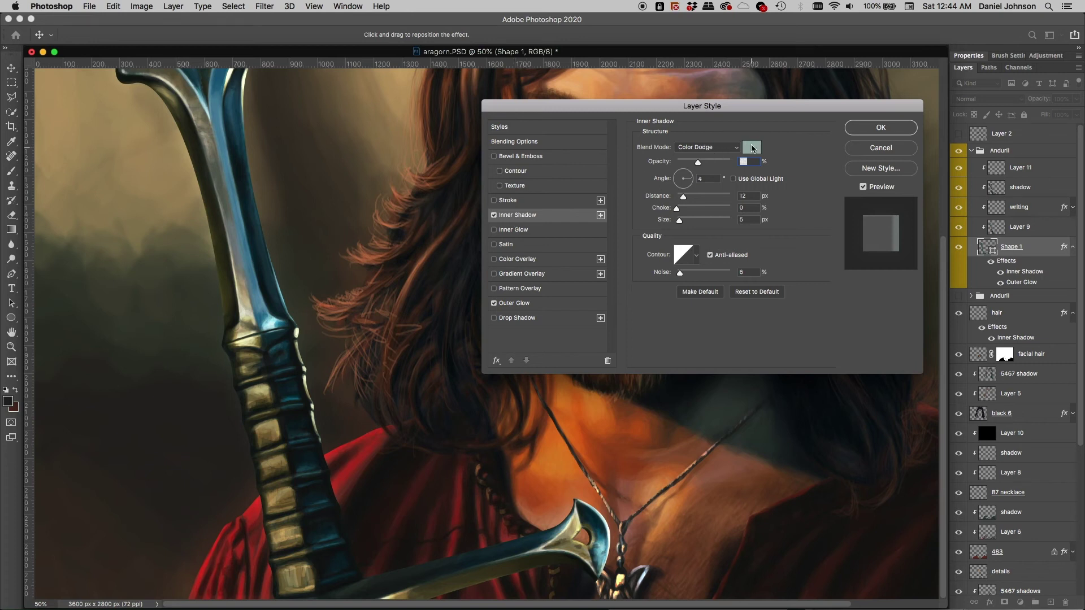
click(728, 148)
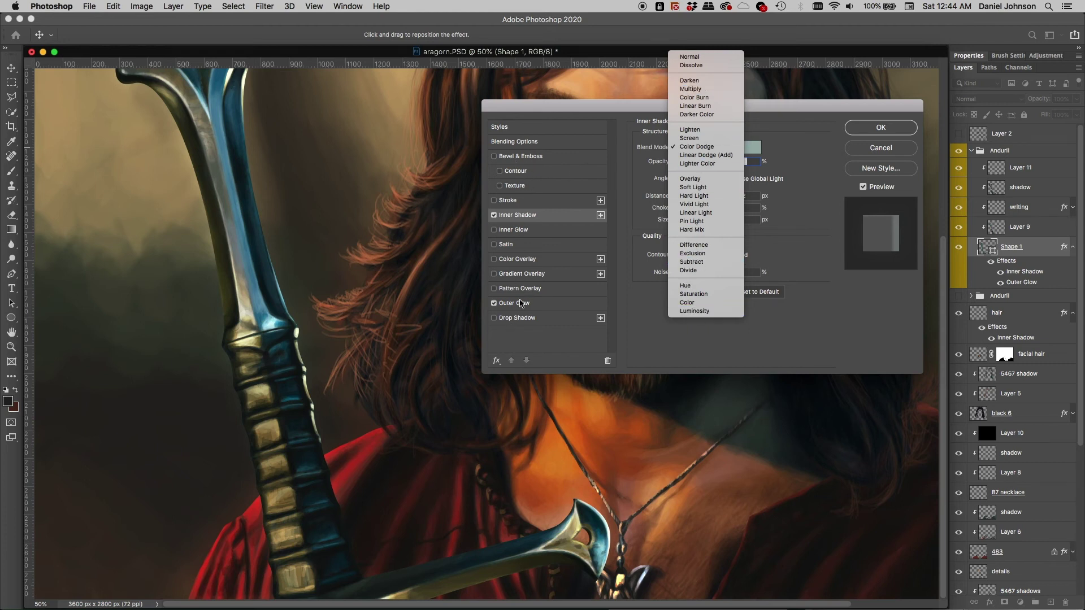
click(805, 140)
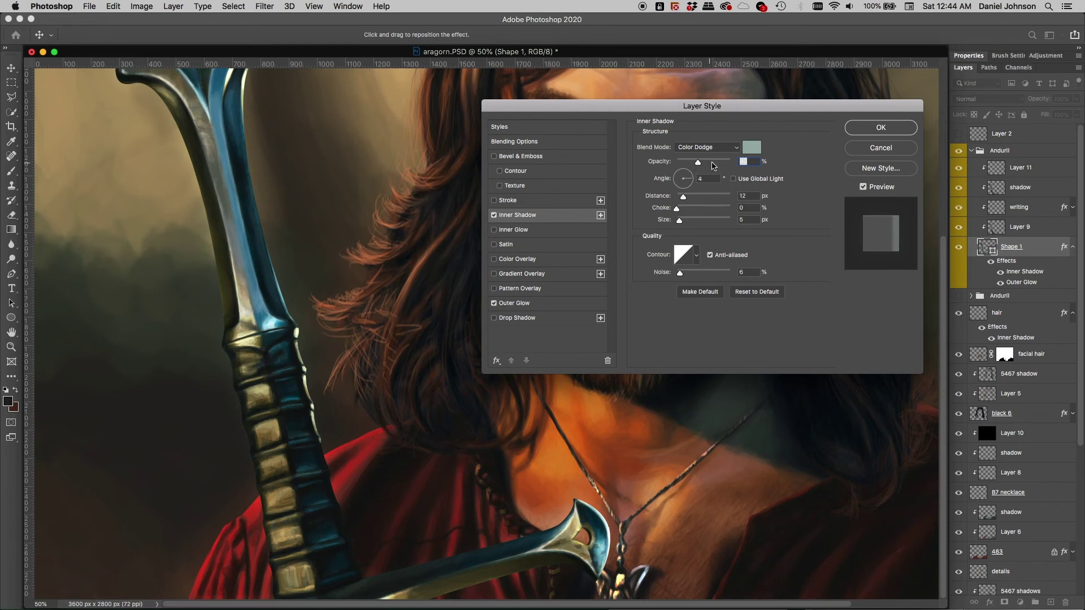
click(732, 148)
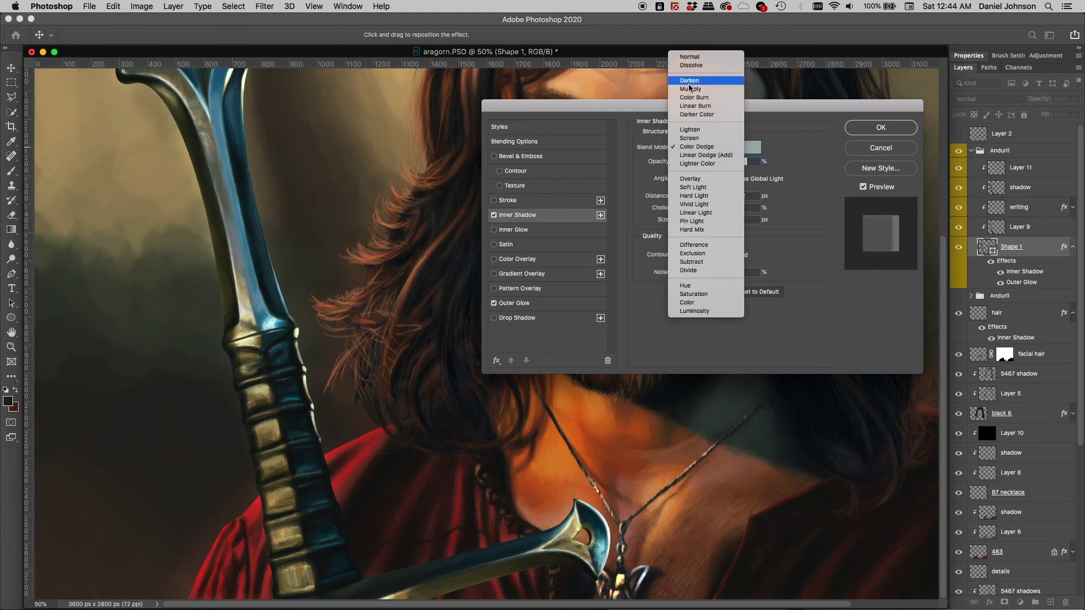
click(700, 148)
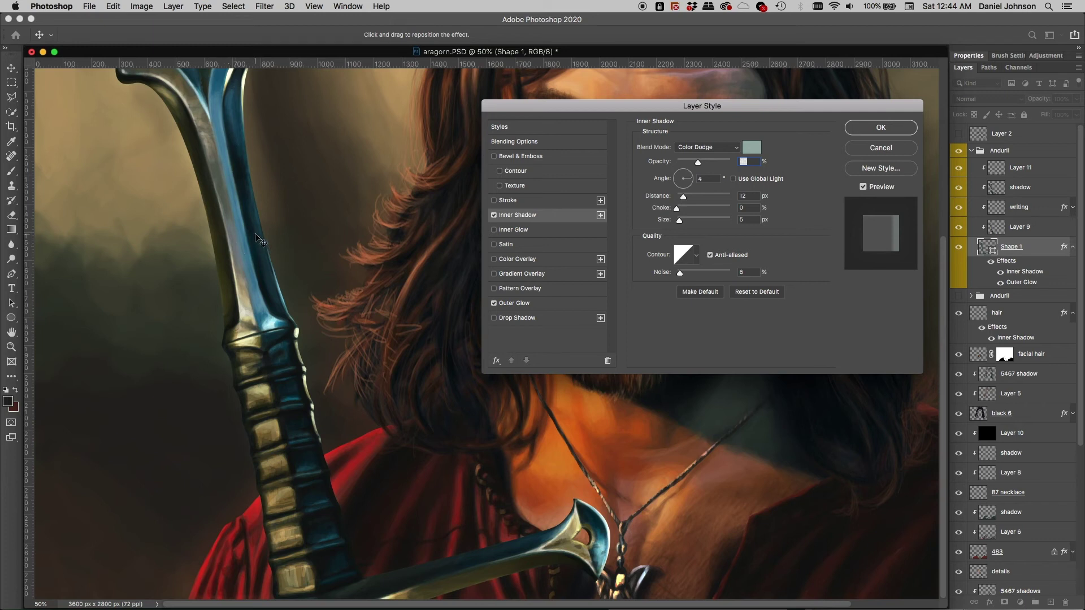
click(754, 148)
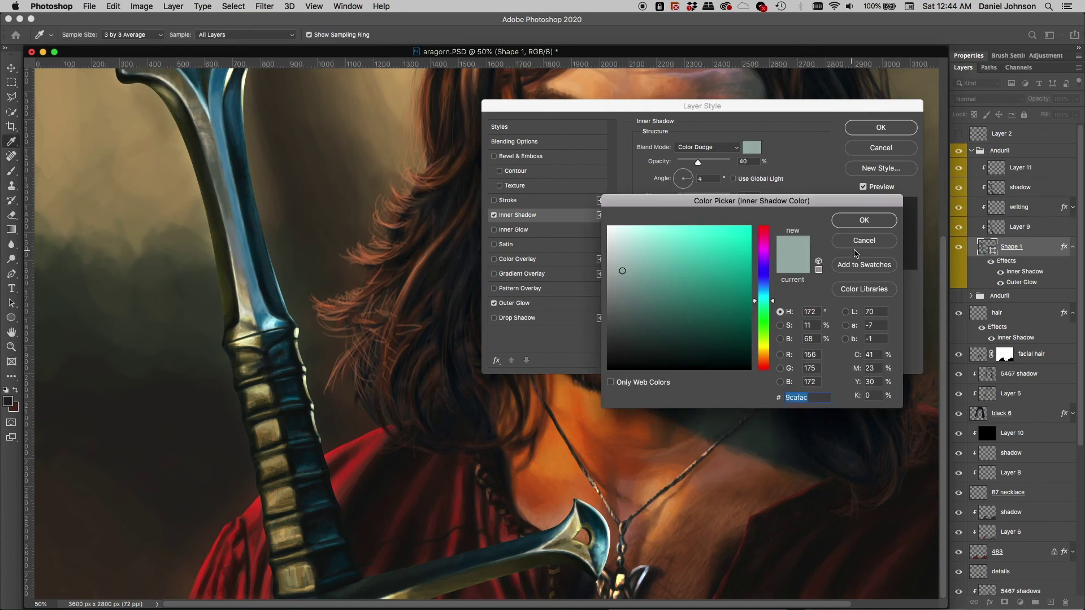
click(864, 219)
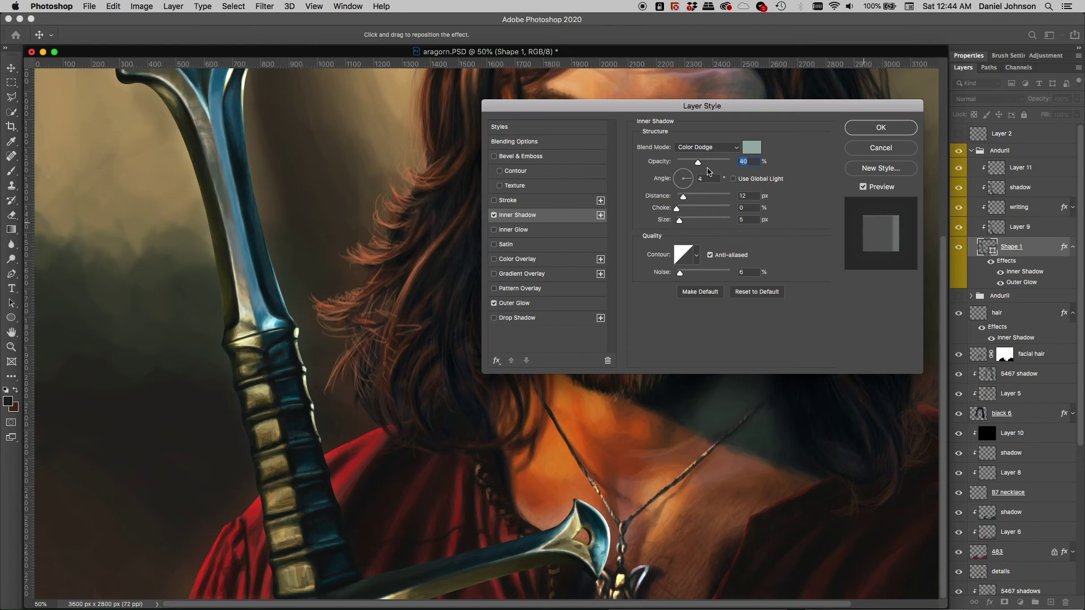
Step: Raise the inner shadow's opacity to 100% and compare the sword with the effect preview off and on
drag(698, 164, 735, 164)
click(863, 187)
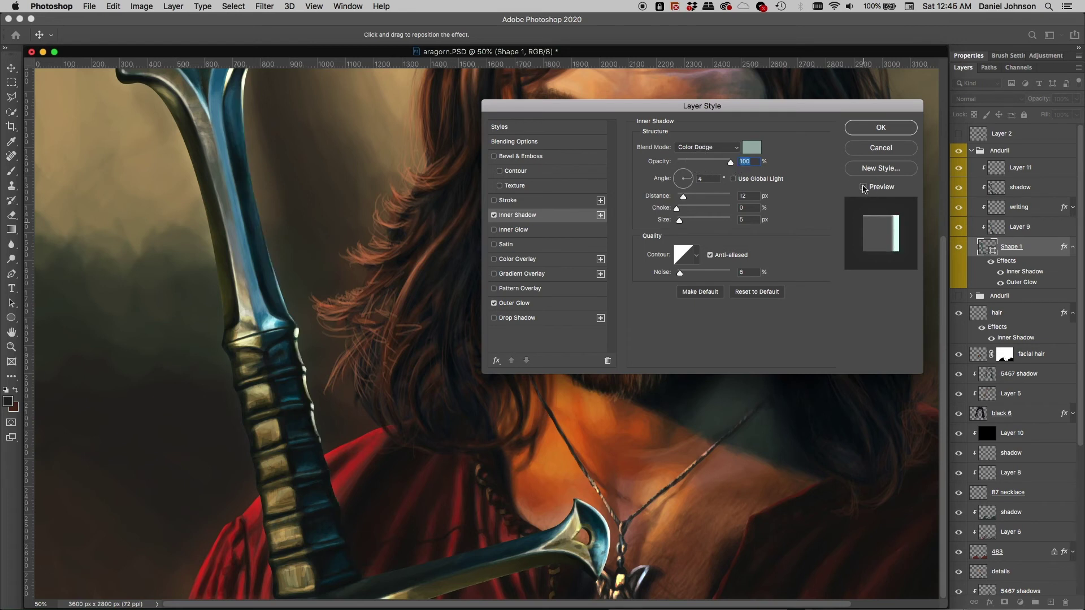
click(863, 187)
click(863, 187)
click(863, 187)
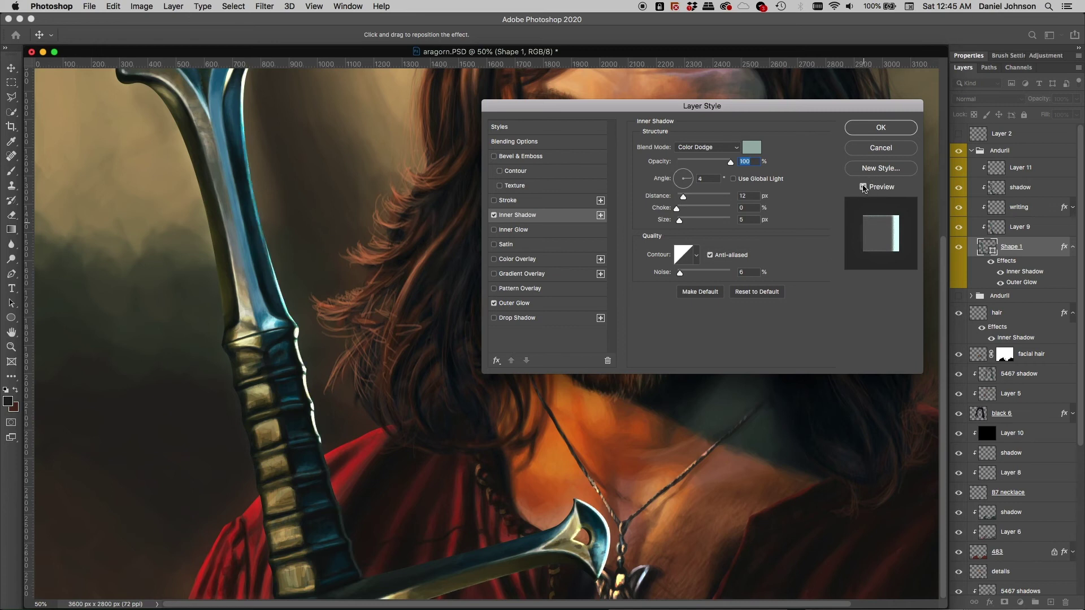
Step: Examine the inner shadow's effect along the sword's edge with the Layer Style preview off and on
click(863, 187)
click(863, 187)
click(863, 187)
click(863, 187)
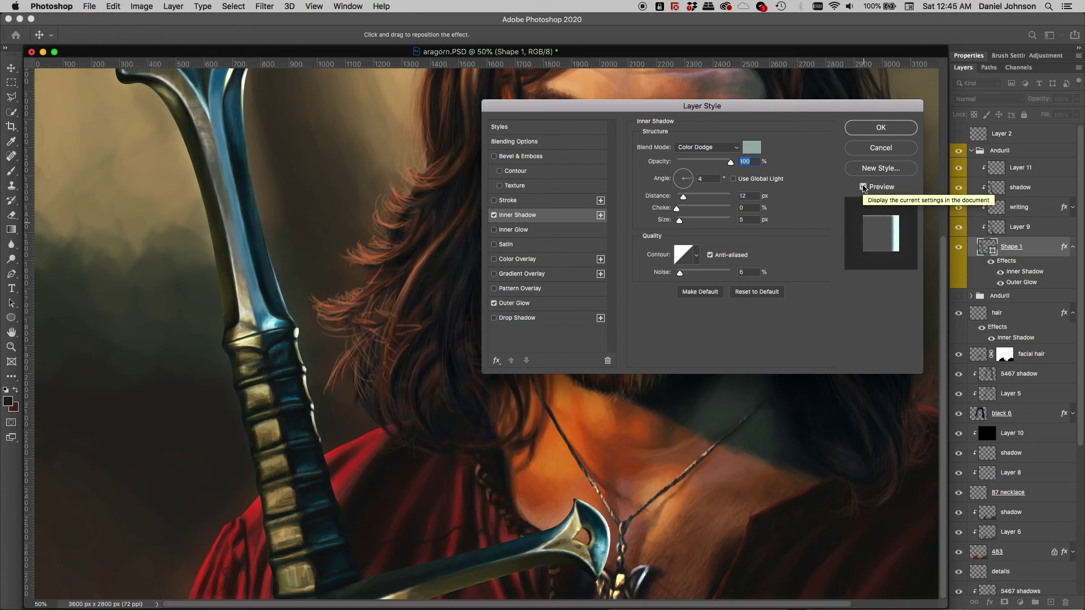
click(863, 187)
click(863, 187)
click(863, 187)
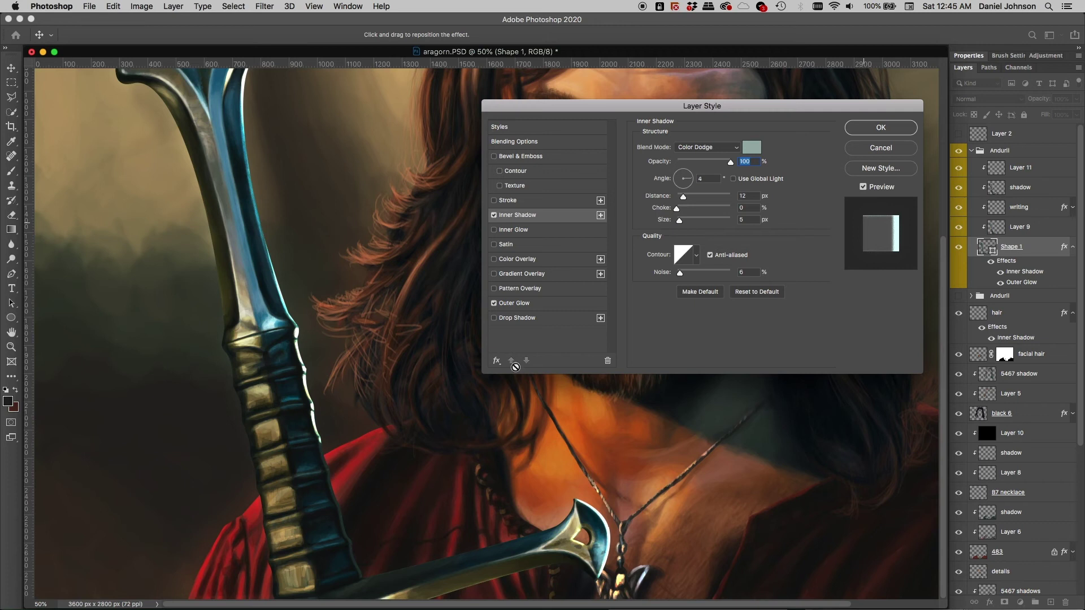
Step: Try the Screen and Linear Dodge (Add) blend modes for the inner shadow, and return it to Color Dodge
click(707, 148)
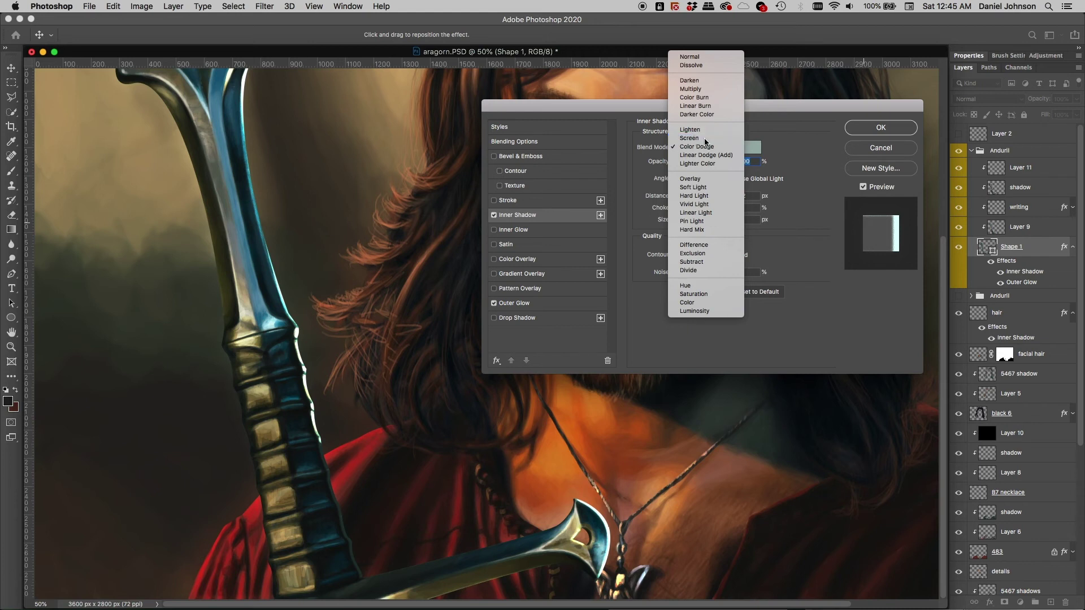
click(689, 138)
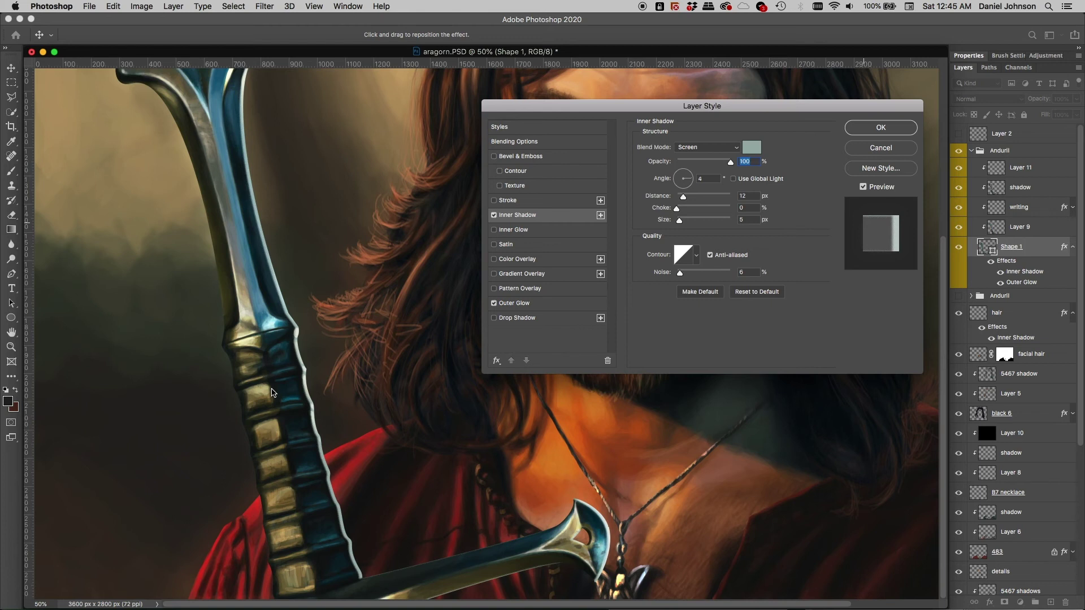
click(705, 153)
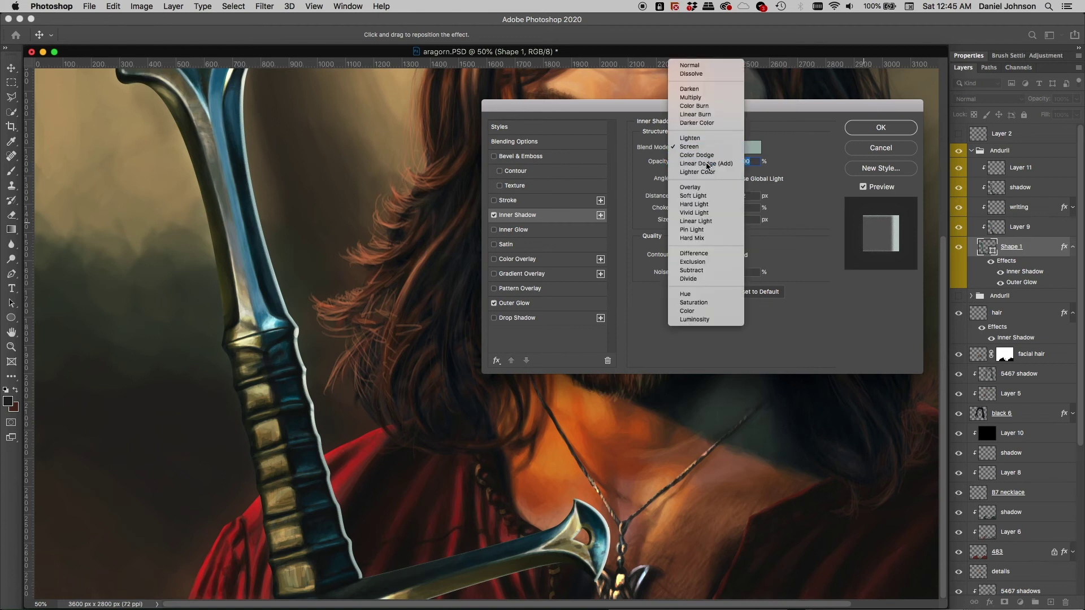
click(708, 165)
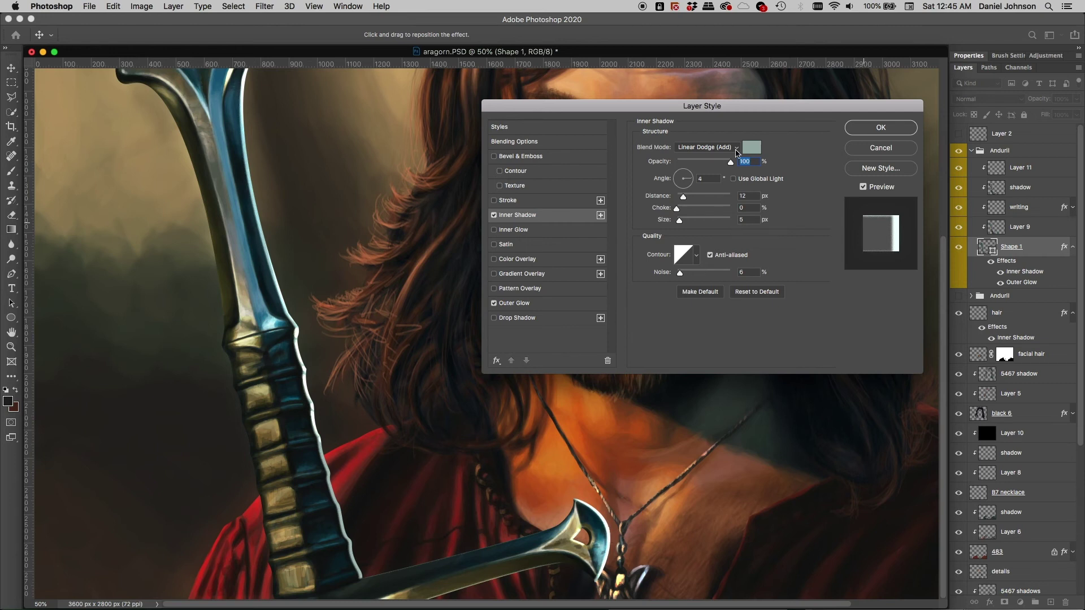
click(706, 147)
click(703, 139)
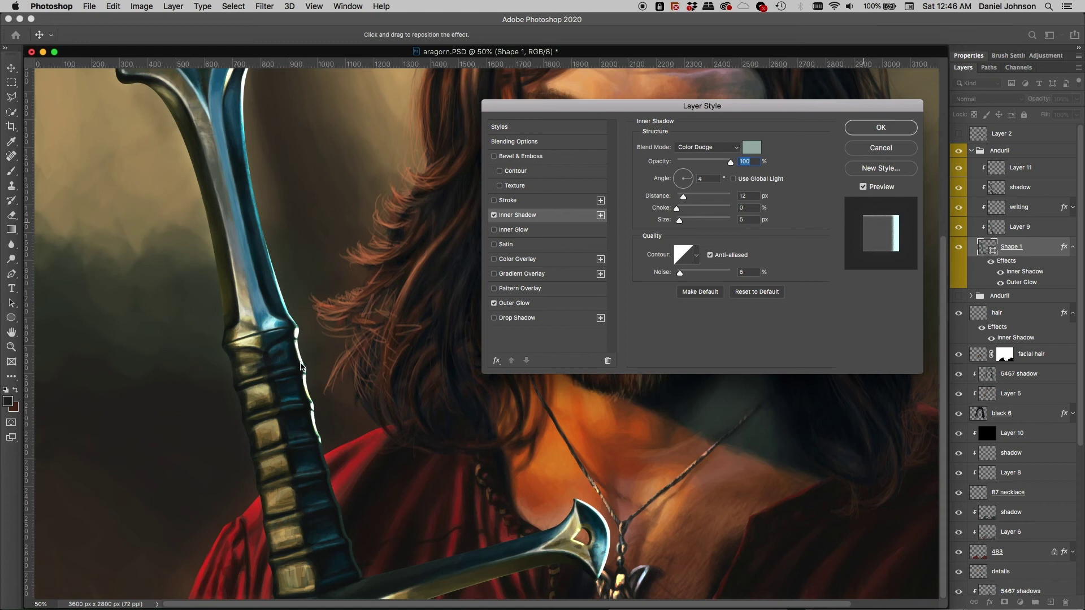
Step: Lower the inner shadow's opacity to 50% in steps of 10
click(749, 163)
key(shift+Down)
key(shift+Down)
key(shift+Down)
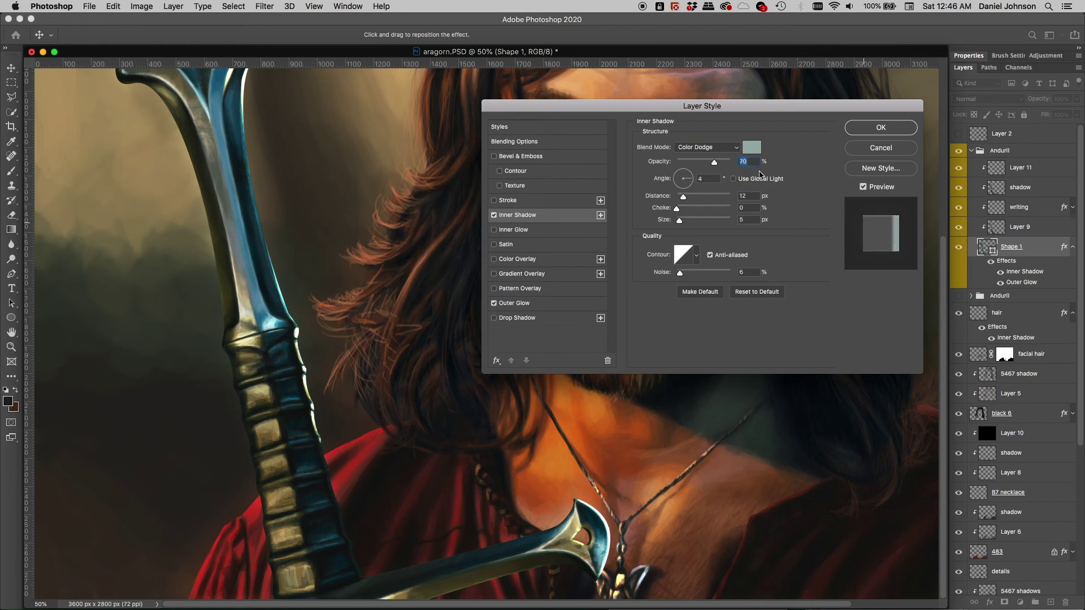
key(shift+Down)
key(shift+Down)
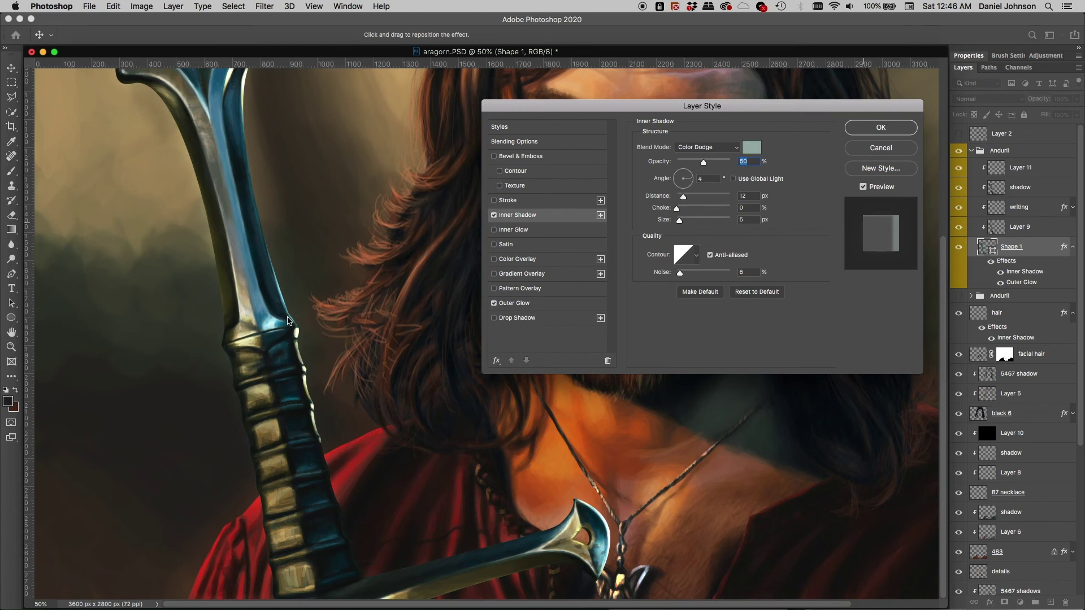
Step: Compare the sword's edge highlights with the Inner Shadow effect disabled and enabled at 50% opacity
click(493, 215)
click(494, 215)
click(494, 215)
click(494, 215)
click(494, 215)
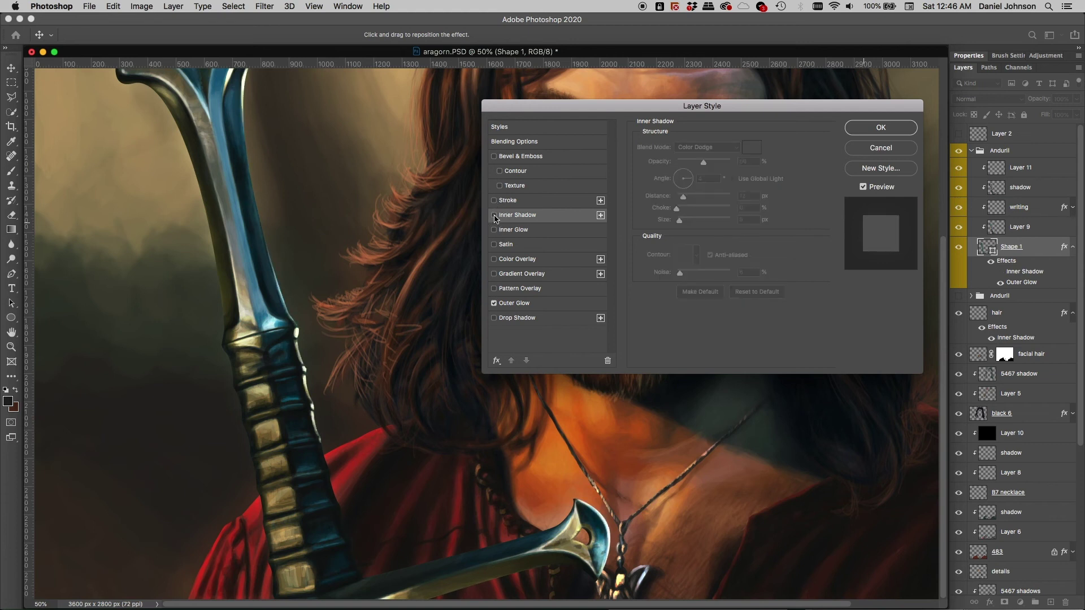
click(494, 216)
click(494, 216)
click(493, 216)
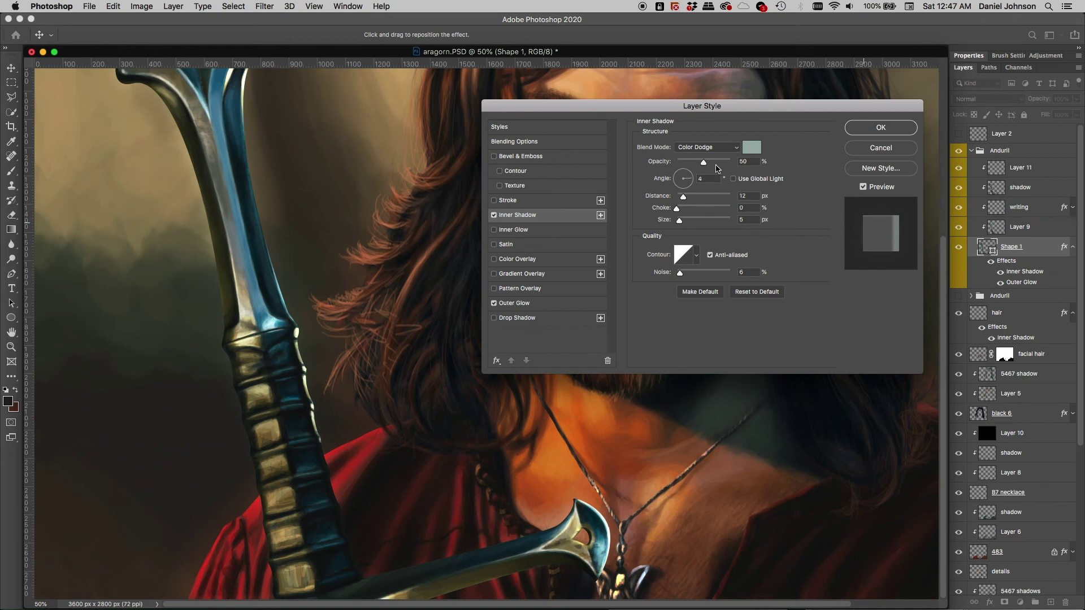
Step: Reduce the inner shadow's opacity to 30%
double_click(743, 161)
key(shift+Down)
key(shift+Down)
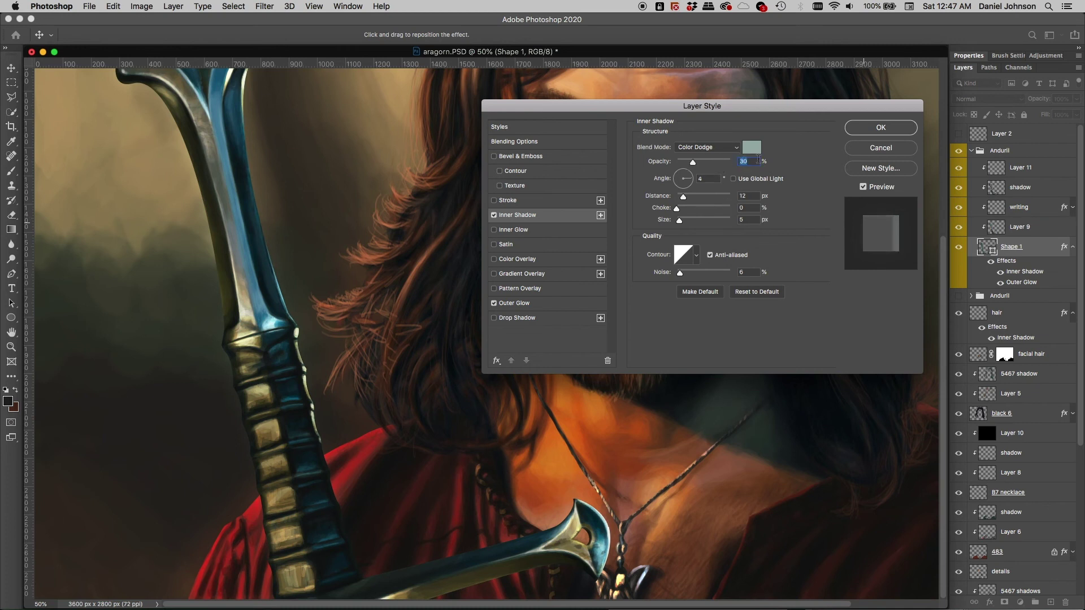
Step: Check the hilt and crossguard with the Inner Shadow effect off and on, and discard the Layer Style changes
click(493, 216)
click(494, 216)
click(494, 215)
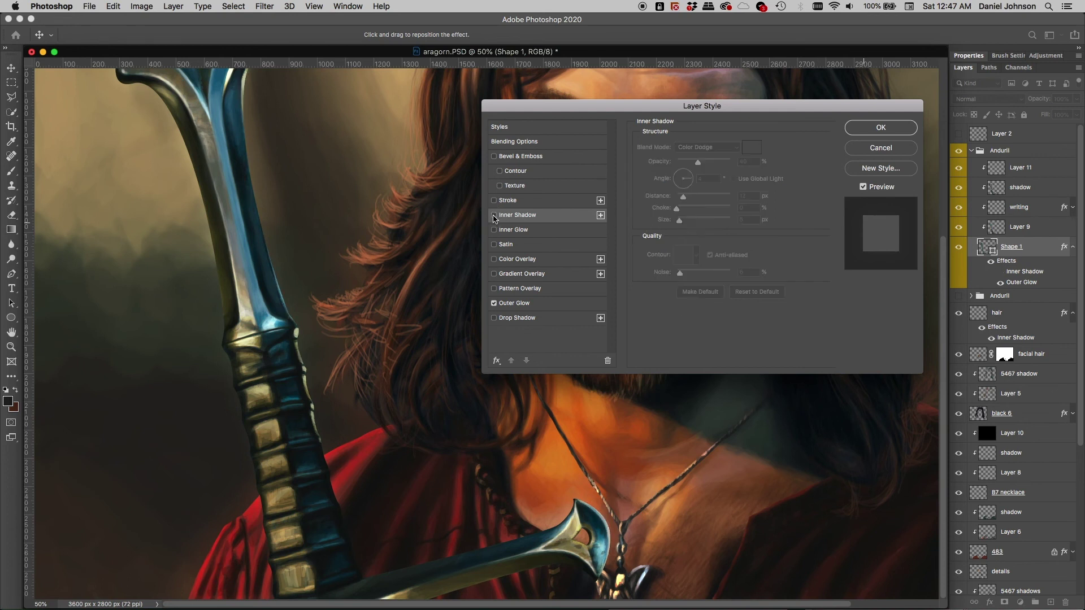
click(494, 215)
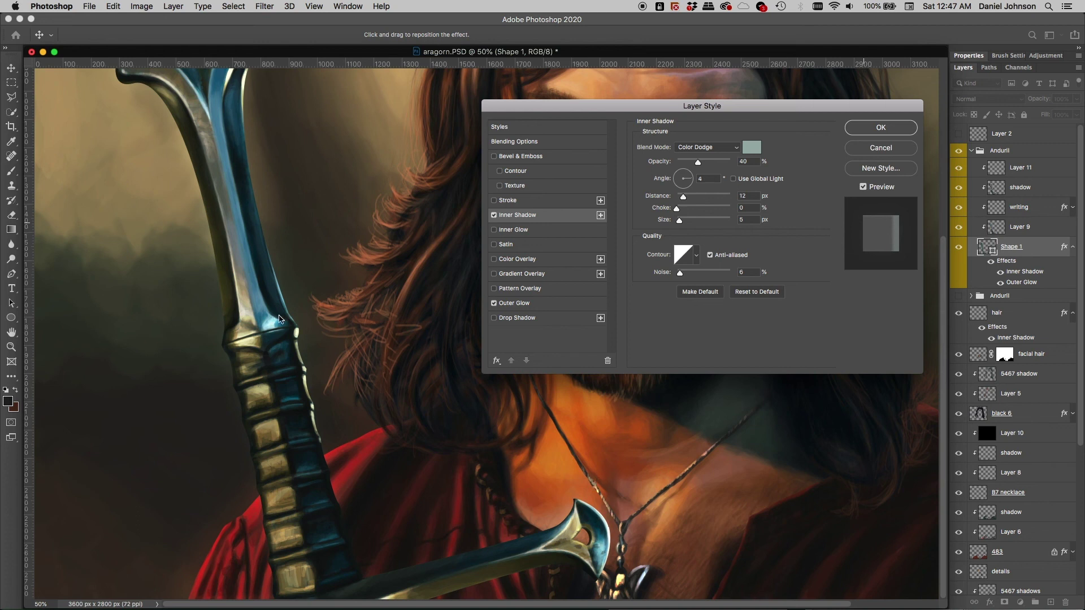
click(494, 215)
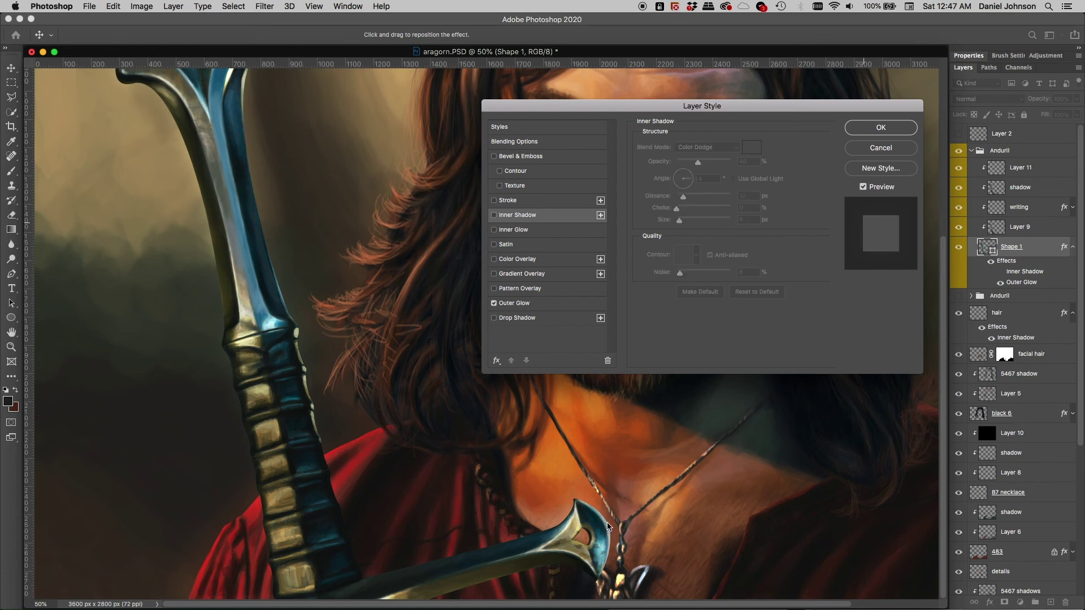
click(494, 215)
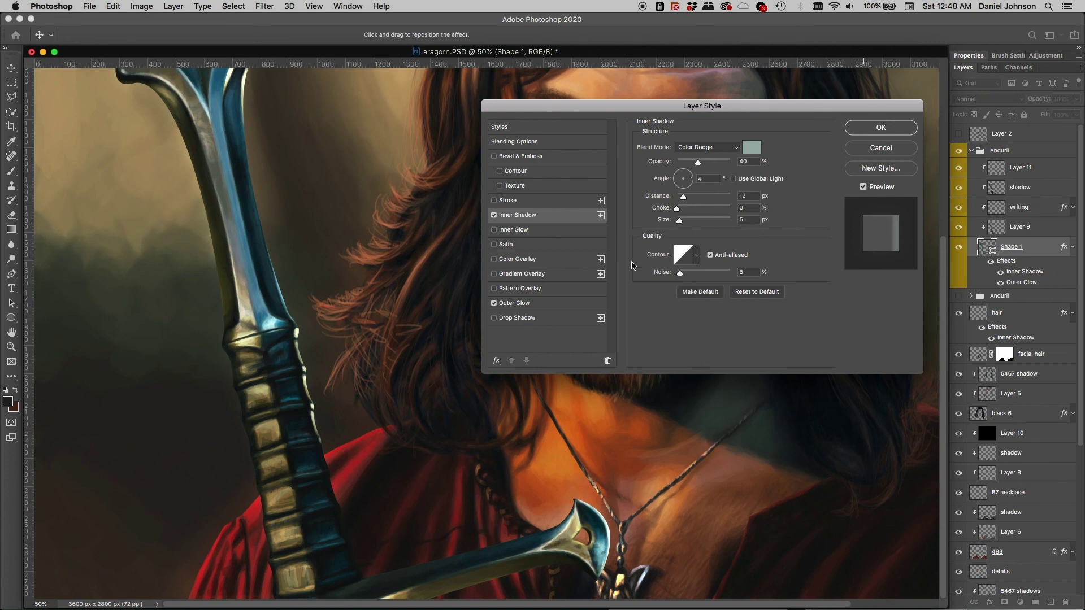
click(494, 216)
click(879, 149)
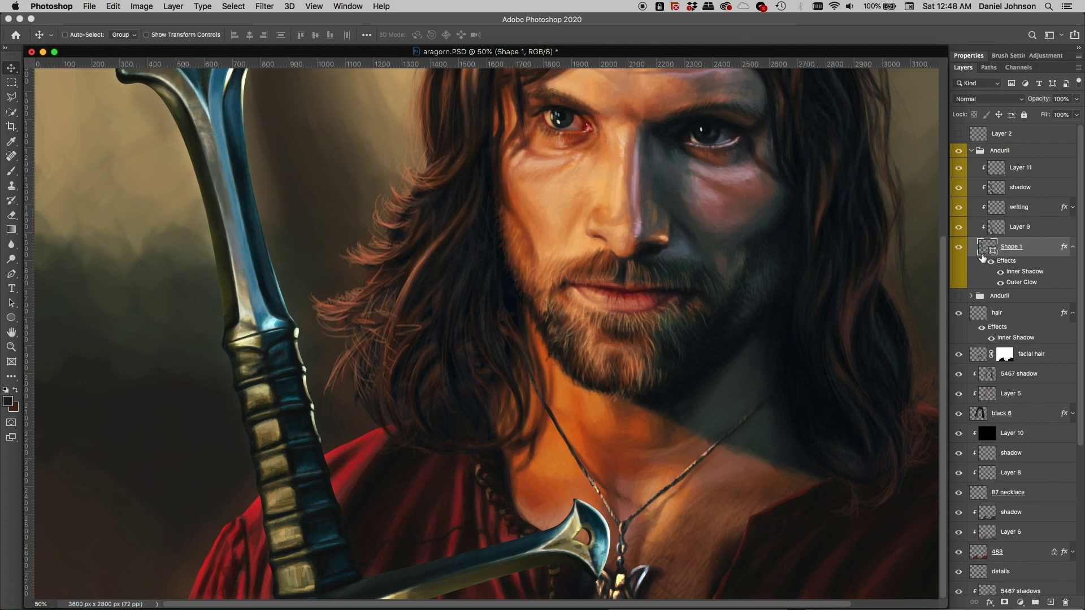
Step: Hide the Anduril group and its clipped layers, and reveal Shape 1, Layer 9 and the remaining clipped layers in stages
drag(958, 227, 959, 151)
click(958, 227)
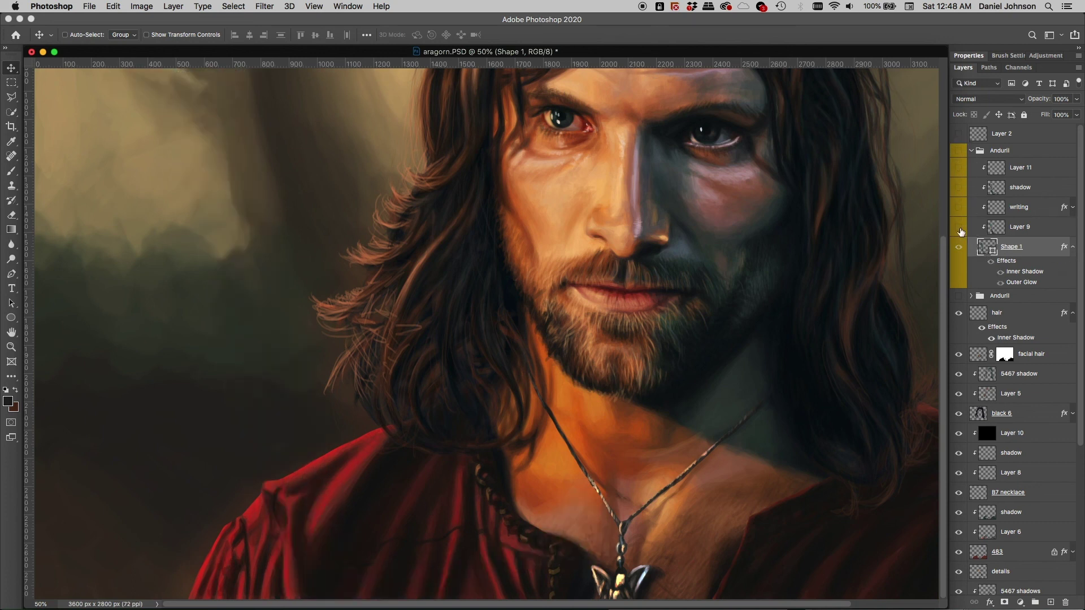
click(959, 151)
drag(959, 164, 958, 227)
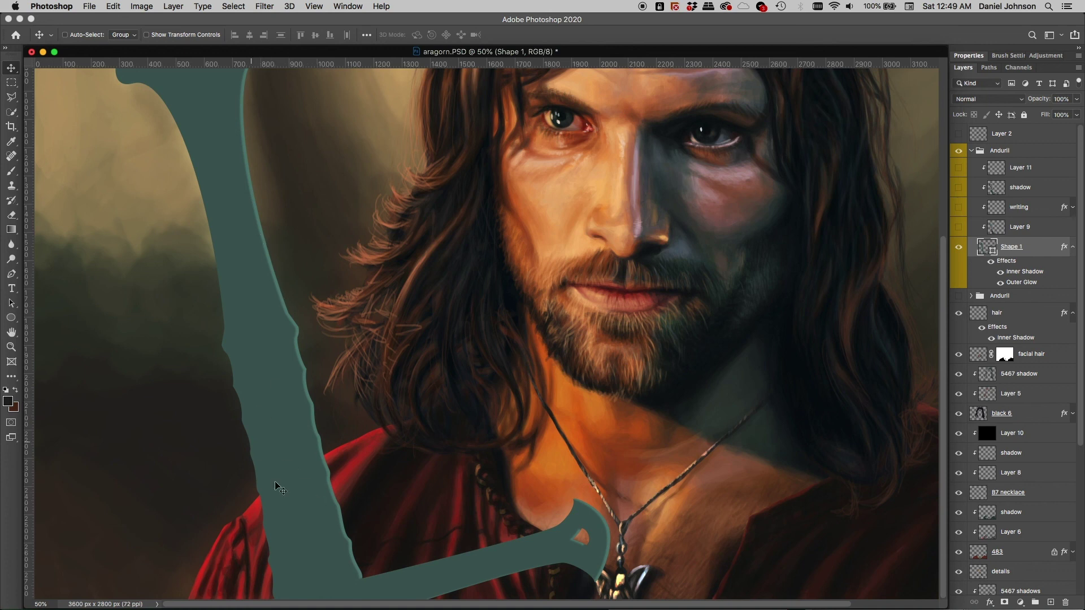
click(957, 228)
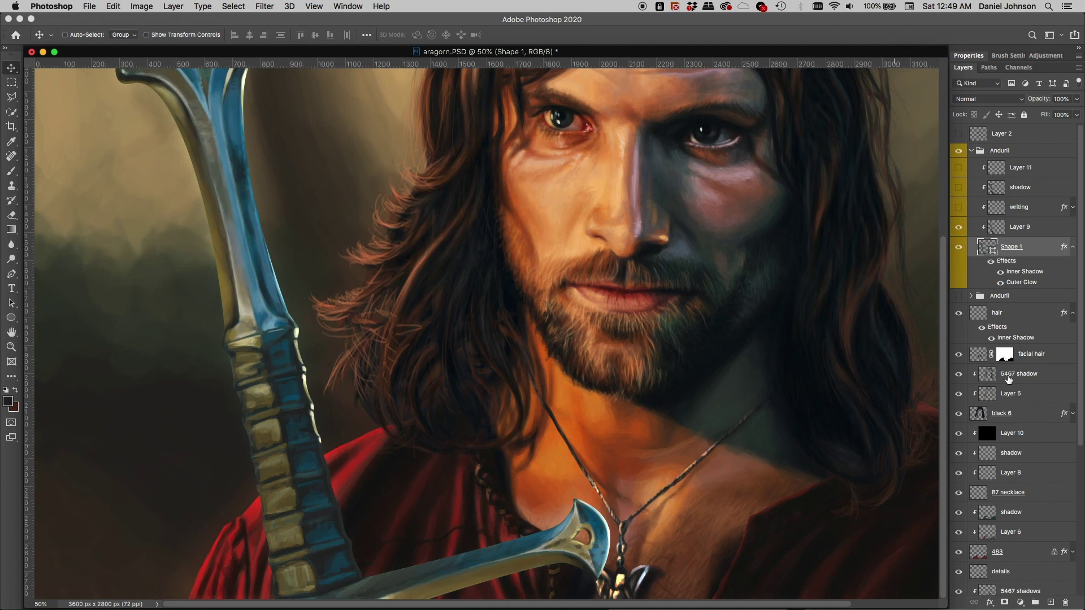
drag(958, 207, 958, 167)
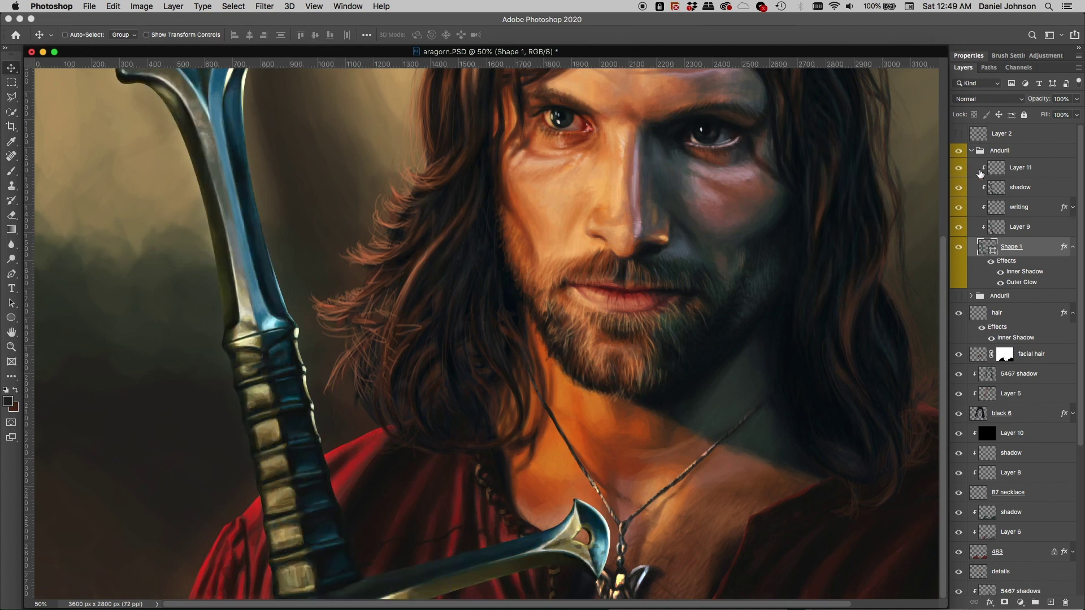
Step: Select Layer 9 and the shadow layer above it, and compare the sword with the shadow layer hidden and shown
click(1020, 229)
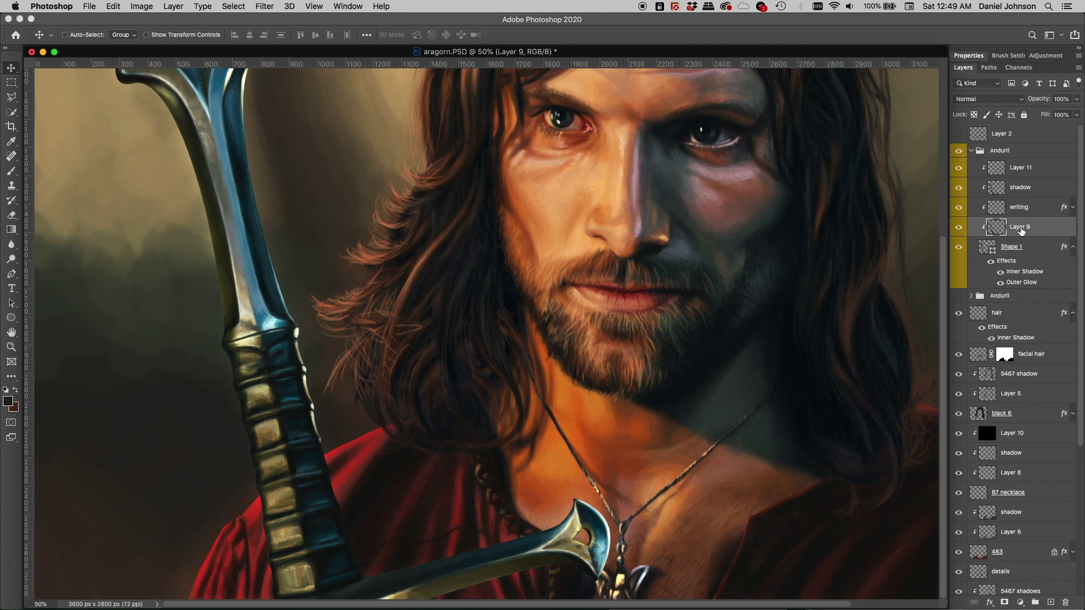
click(1019, 192)
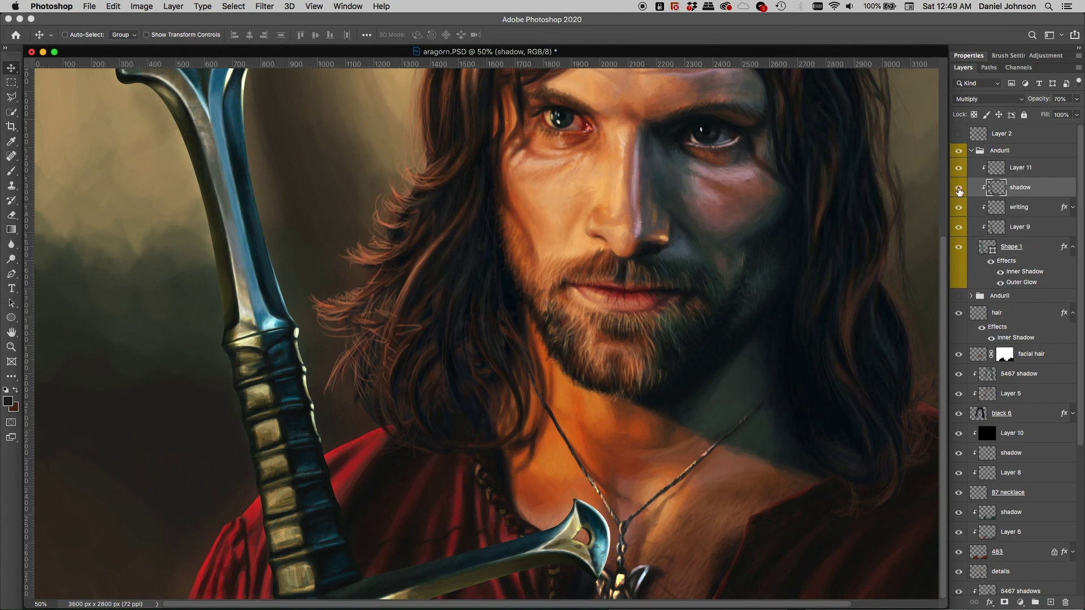
click(959, 190)
click(958, 190)
Step: Go through Shape 1, Layer 9, writing, shadow and Layer 11 to review each layer's blend mode, ending on Shape 1
click(1016, 283)
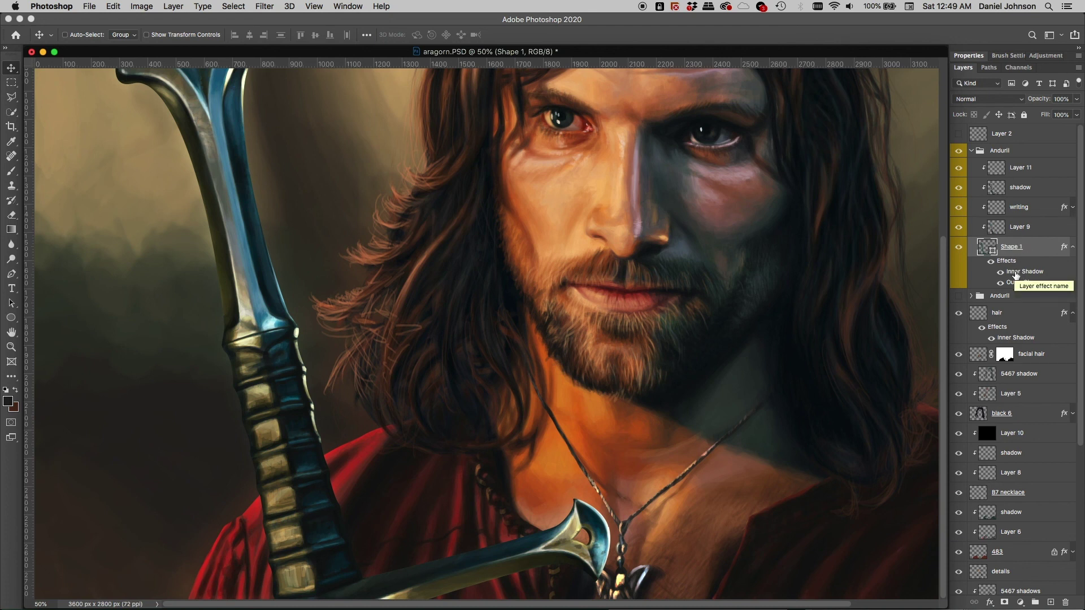
click(1027, 229)
click(1028, 209)
click(1029, 191)
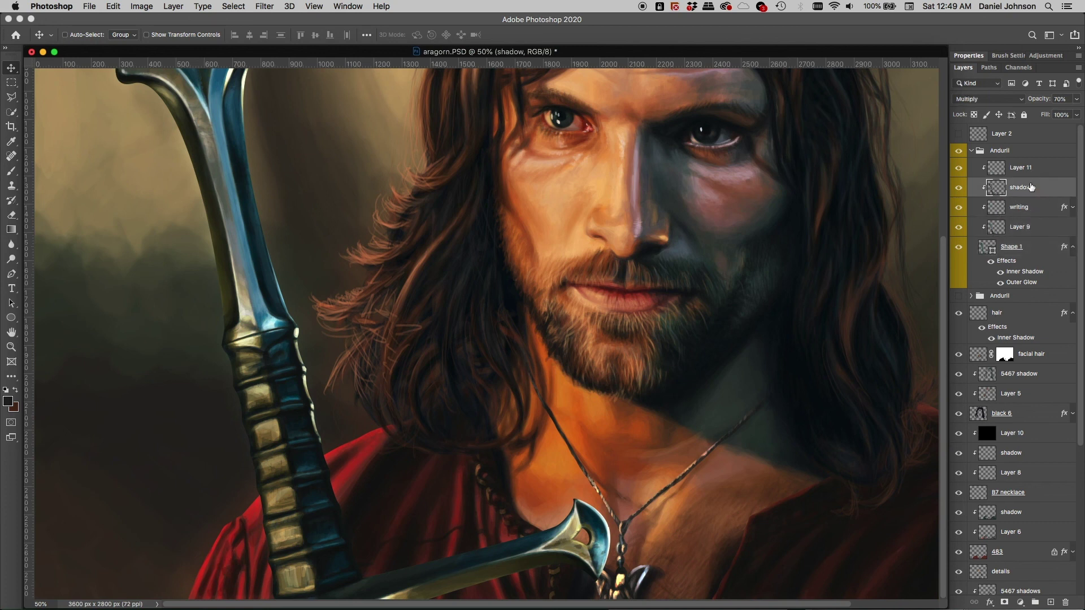
click(1030, 172)
click(1019, 248)
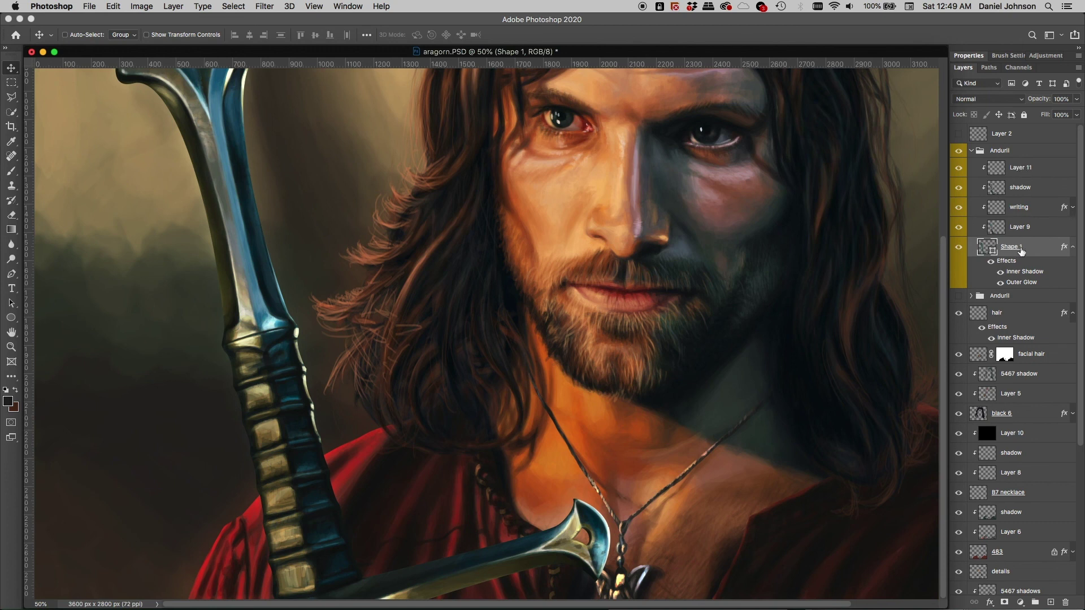
click(1023, 169)
click(1020, 188)
click(1019, 207)
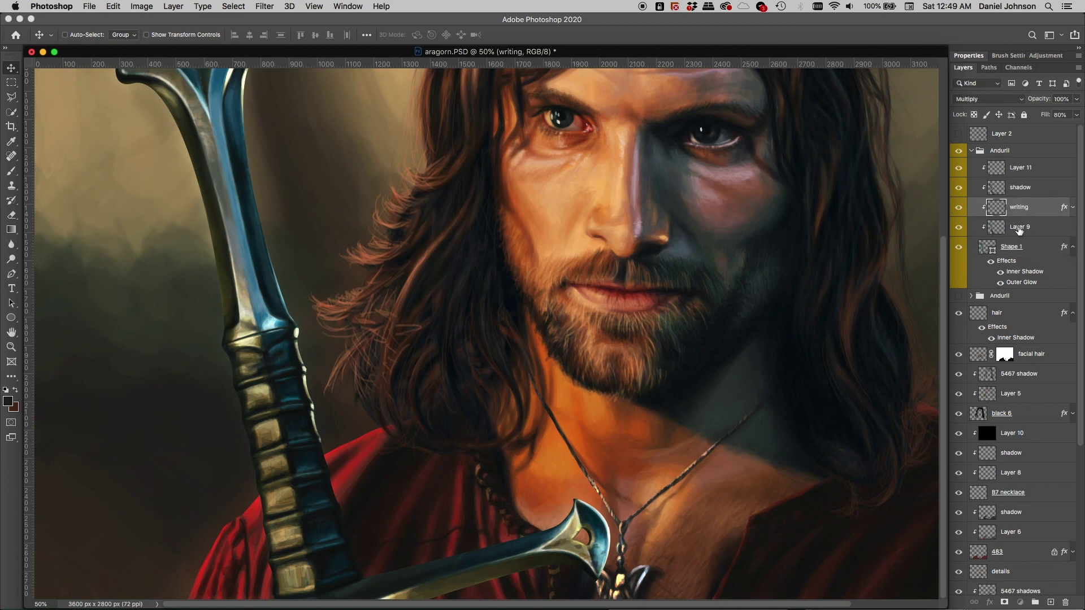
click(1018, 229)
click(1027, 249)
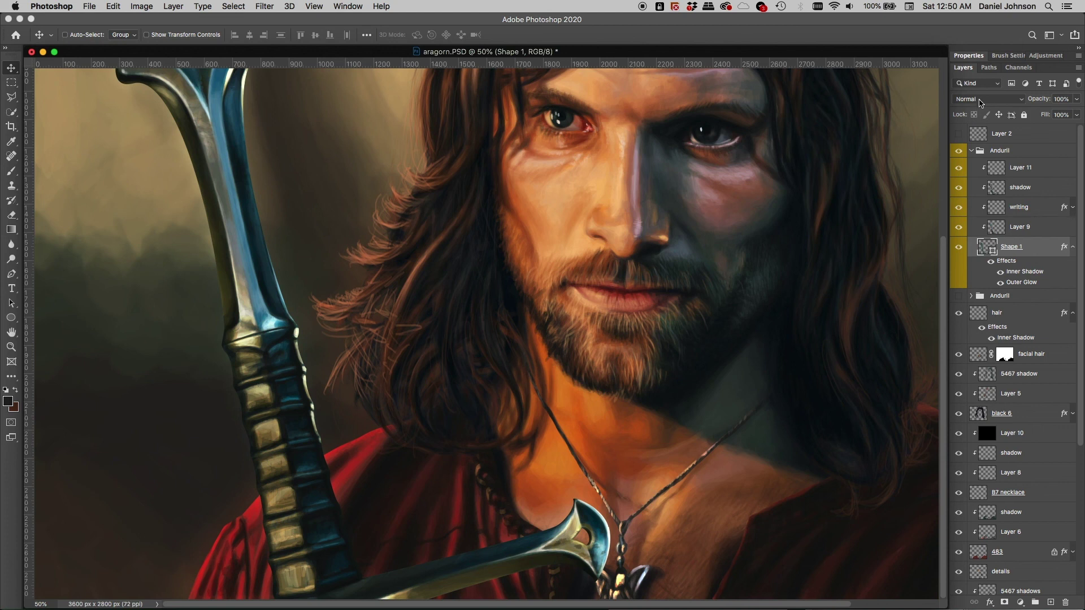
Step: Check Shape 1's layer opacity slider, keeping it at 100%
click(1076, 99)
mouse_move(1075, 114)
mouse_down()
mouse_move(1041, 115)
mouse_move(1080, 115)
mouse_up()
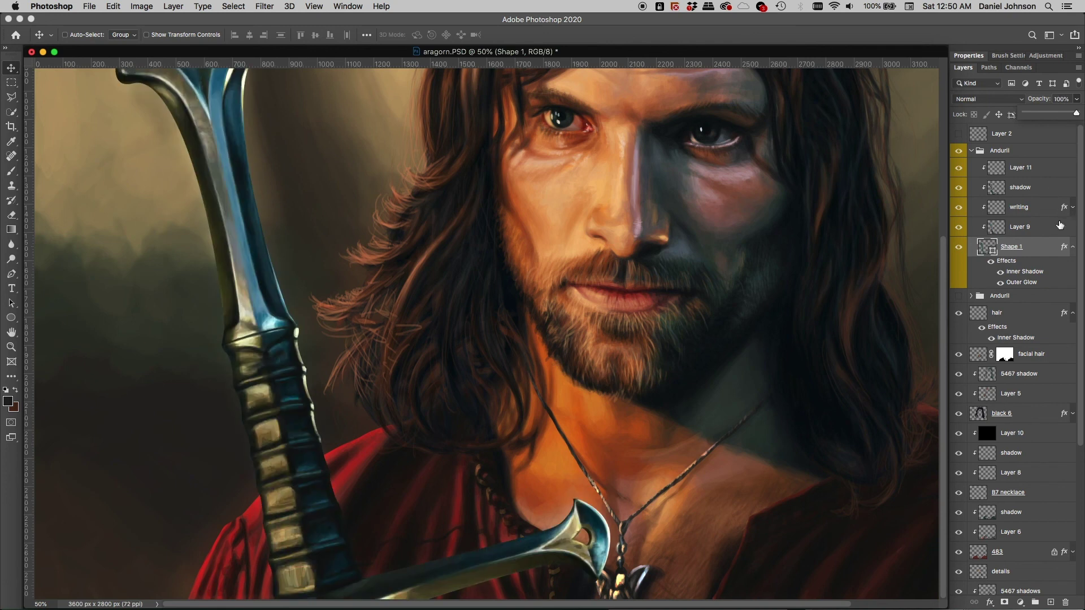
click(1037, 252)
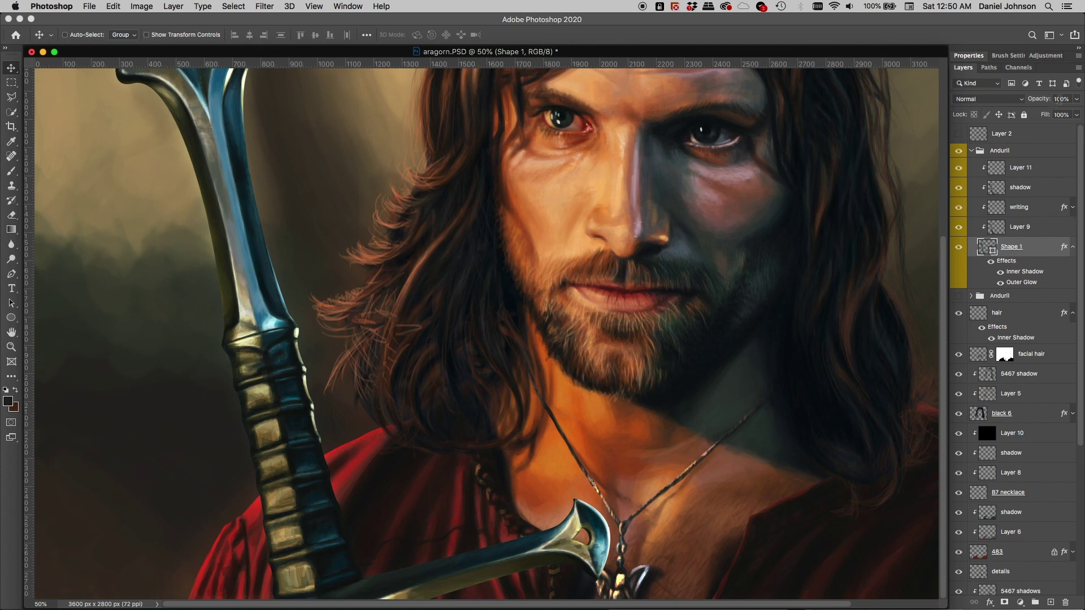
Step: Review Layer 9, reselect Shape 1 and zoom out to 33.3% to view the whole portrait
click(1026, 227)
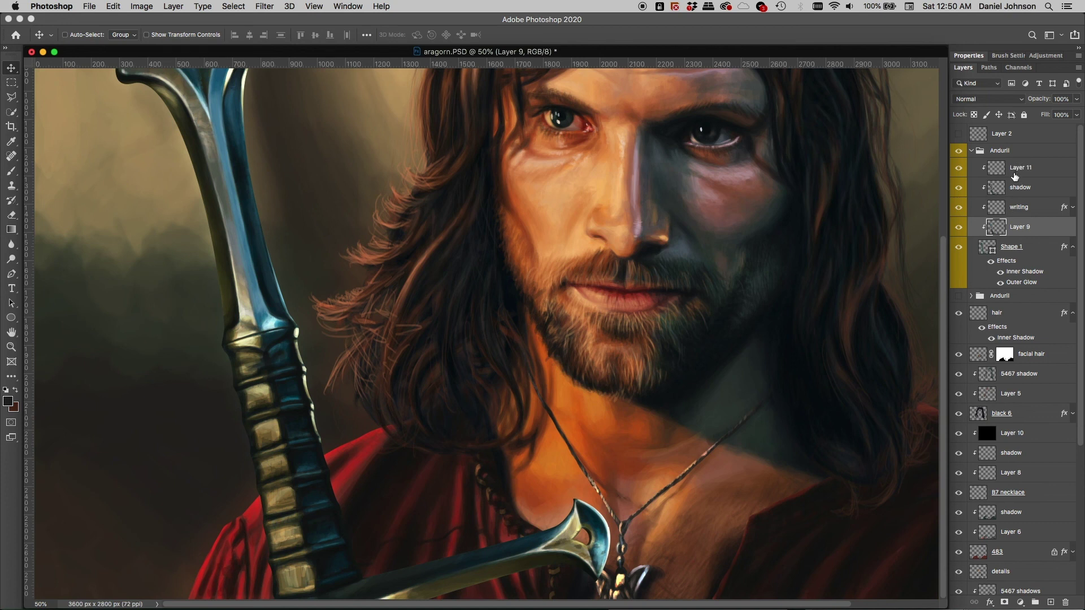
click(1024, 250)
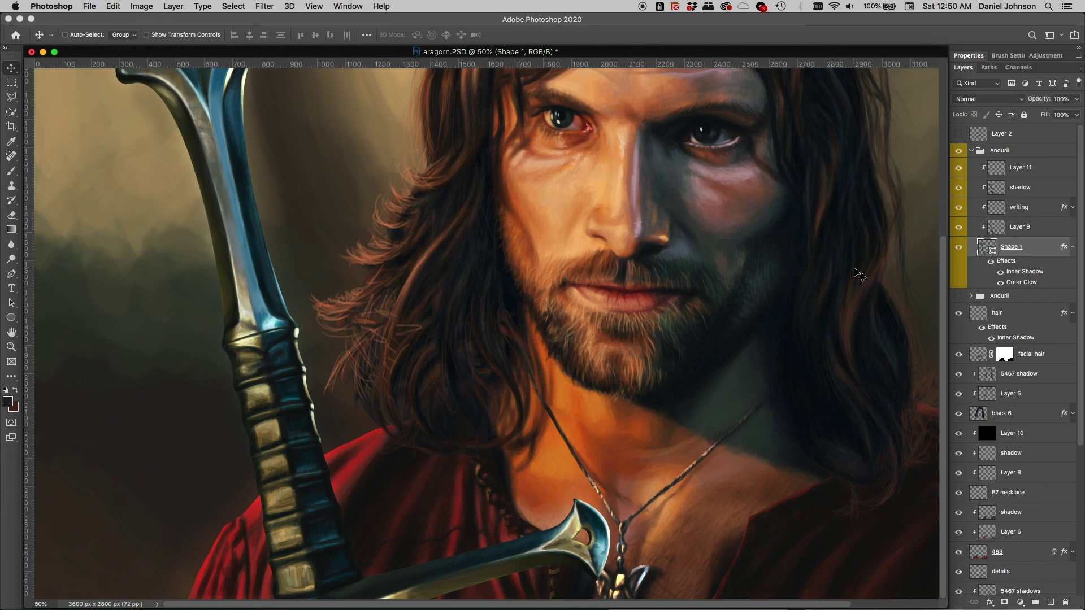
key(super+minus)
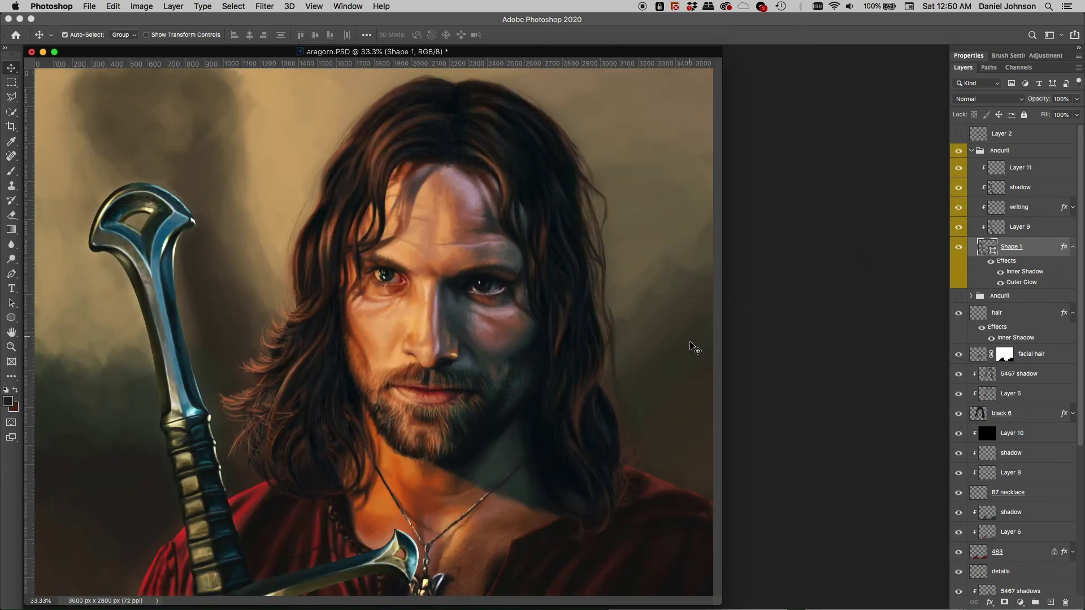